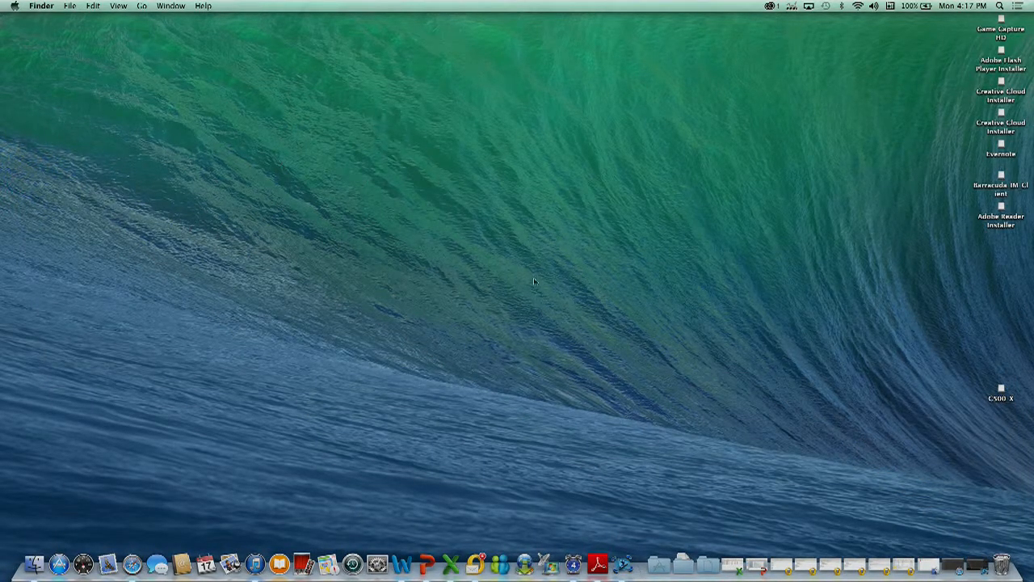
left_click_drag(1001, 394, 1005, 260)
left_click_drag(118, 96, 170, 150)
left_click_drag(24, 33, 152, 105)
left_click_drag(64, 81, 858, 355)
left_click_drag(782, 360, 458, 101)
Switch to Safari, open the Adobe Story site from Top Sites in a new tab, and sign in to the existing account.
left_click(138, 567)
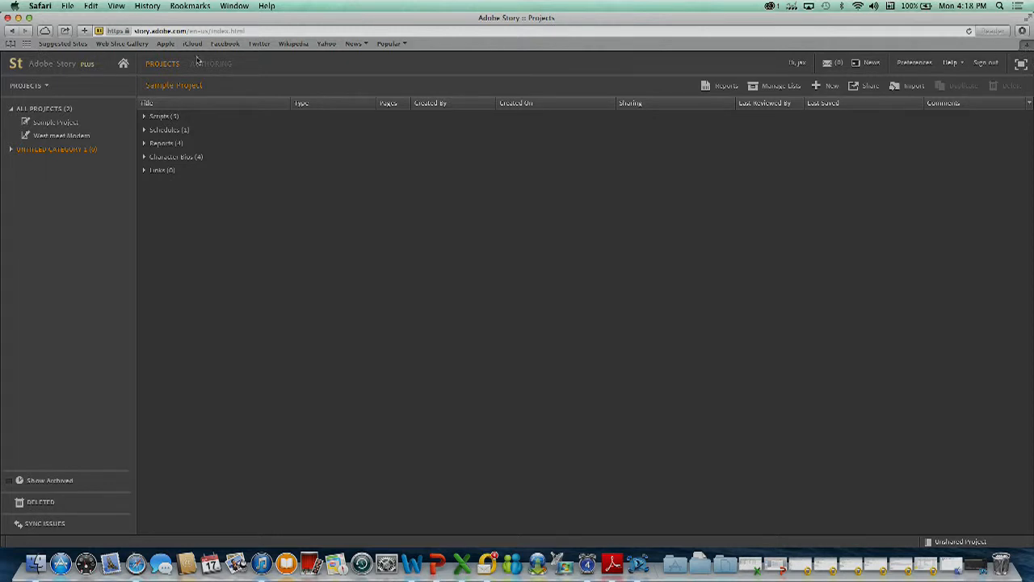
key("super+t")
left_click(12, 56)
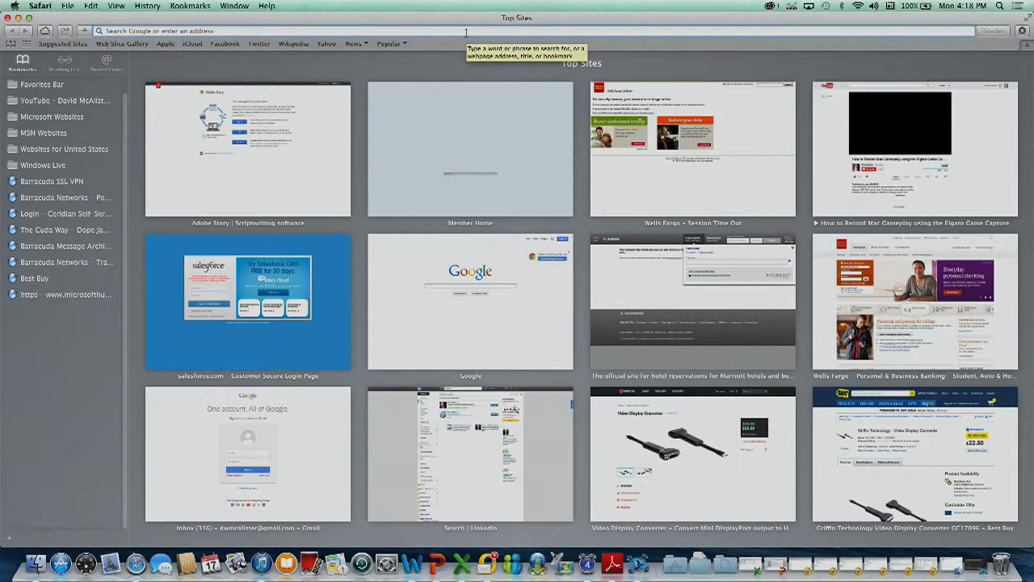
left_click(234, 140)
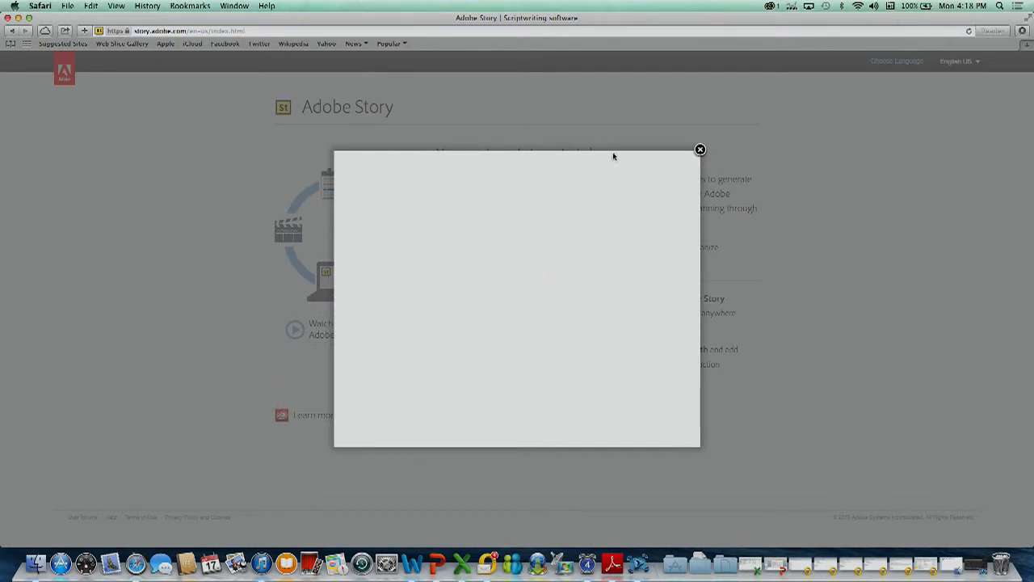
left_click(700, 150)
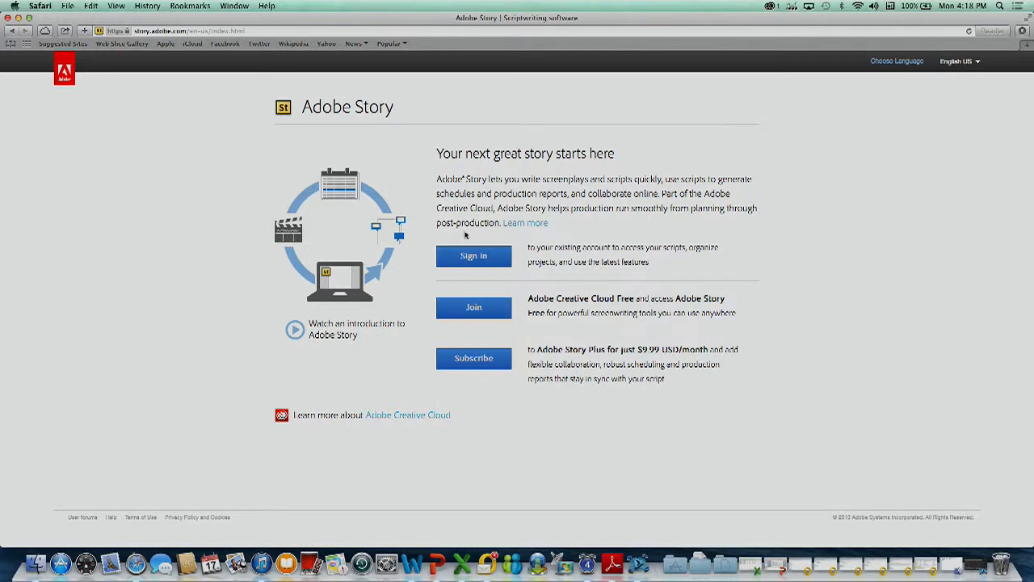
left_click(476, 256)
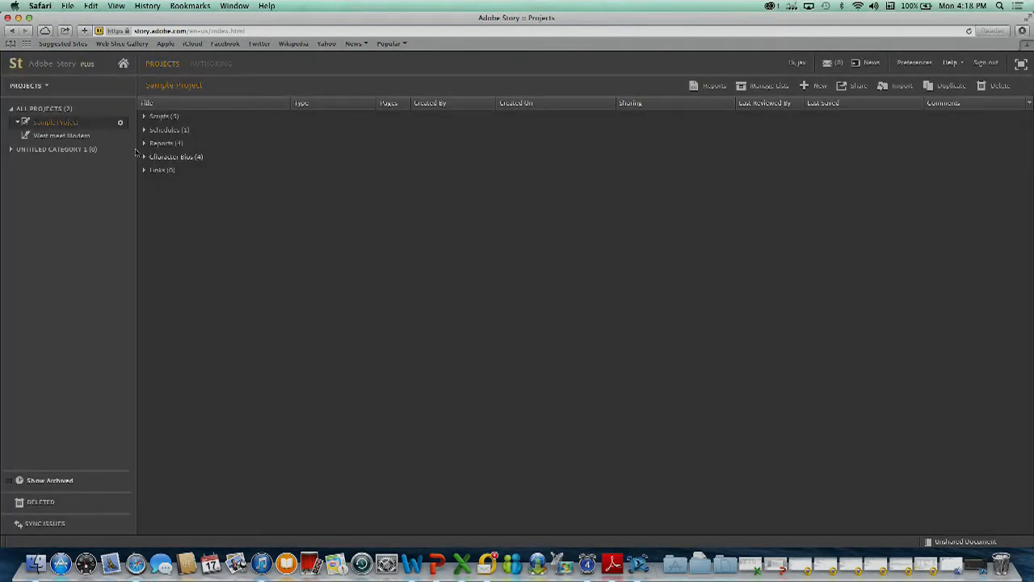
Show the Adobe Story projects page in full-screen view.
right_click(92, 155)
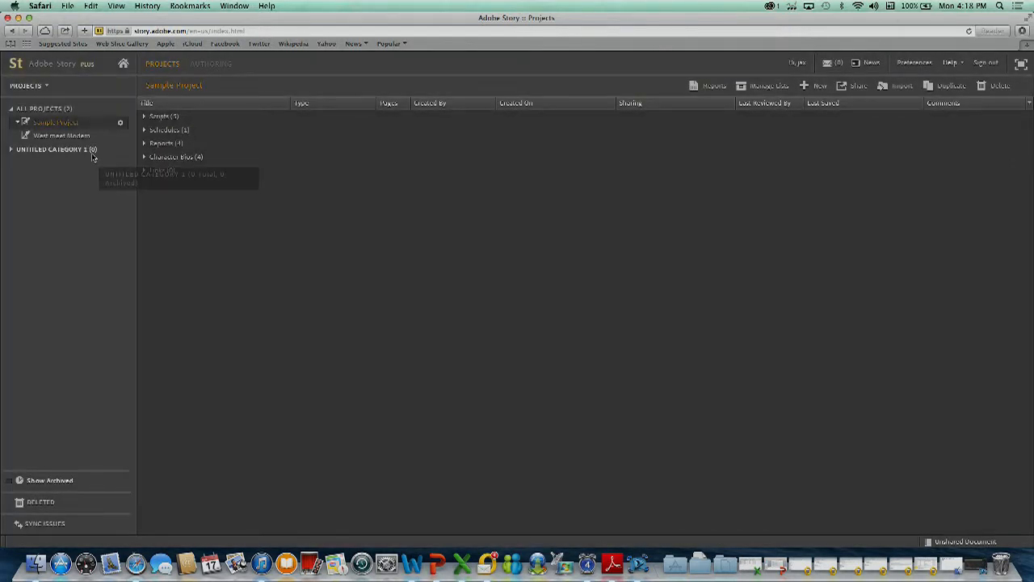
left_click(65, 204)
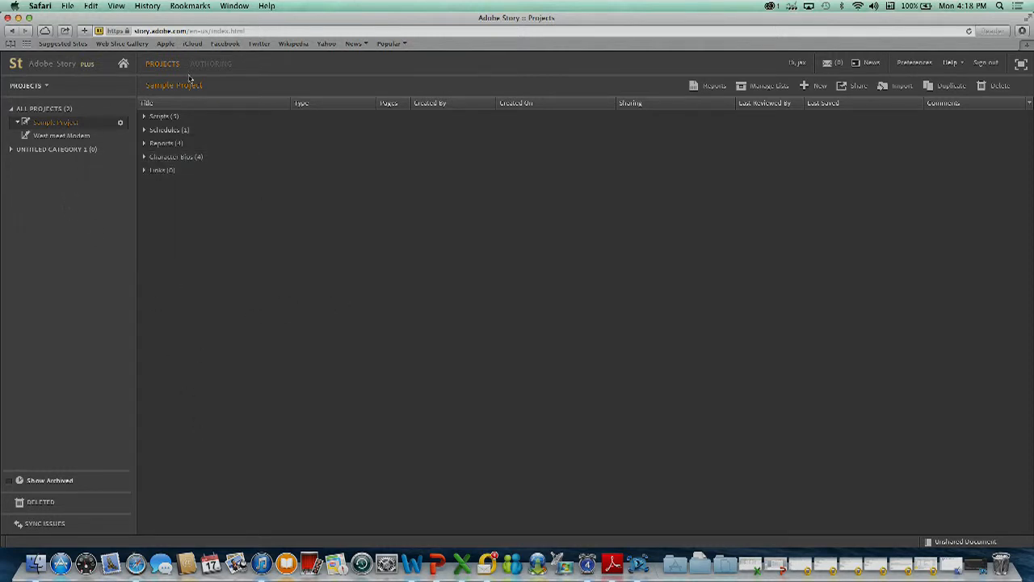
left_click(1021, 17)
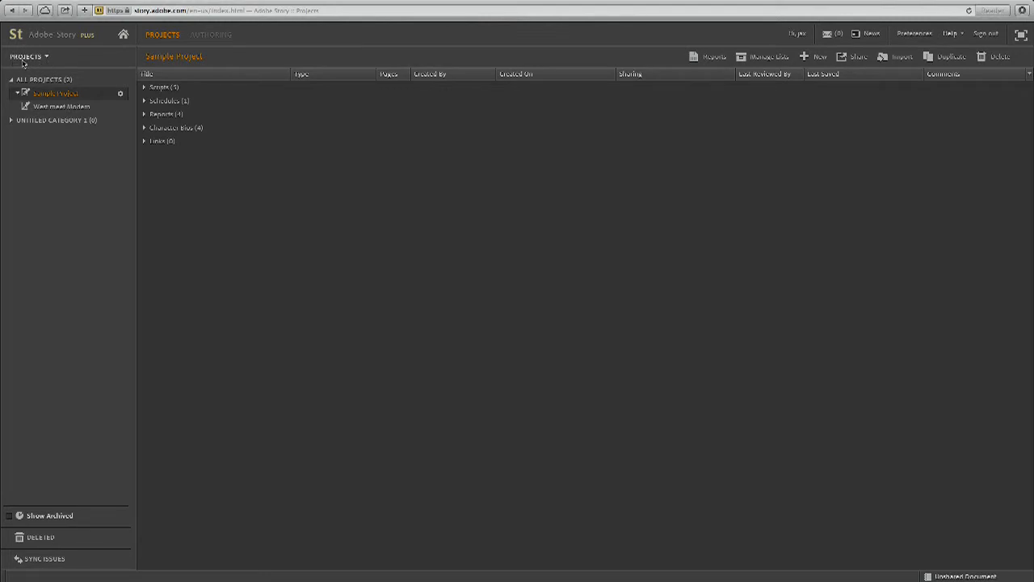
Examine the available project commands, including sorting, categories, shared projects, backup and the desktop application installation.
left_click(46, 58)
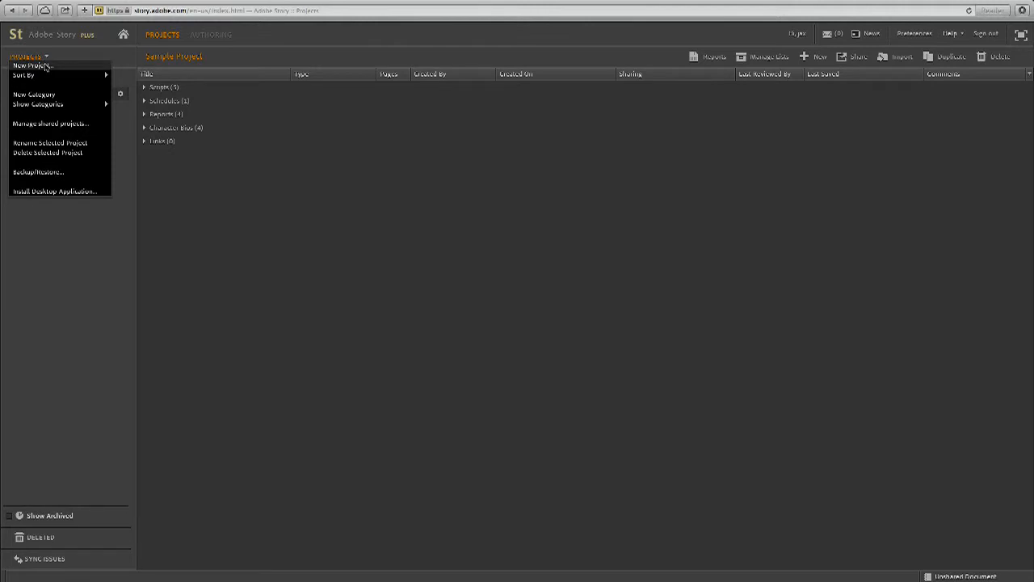
mouse_move(46, 79)
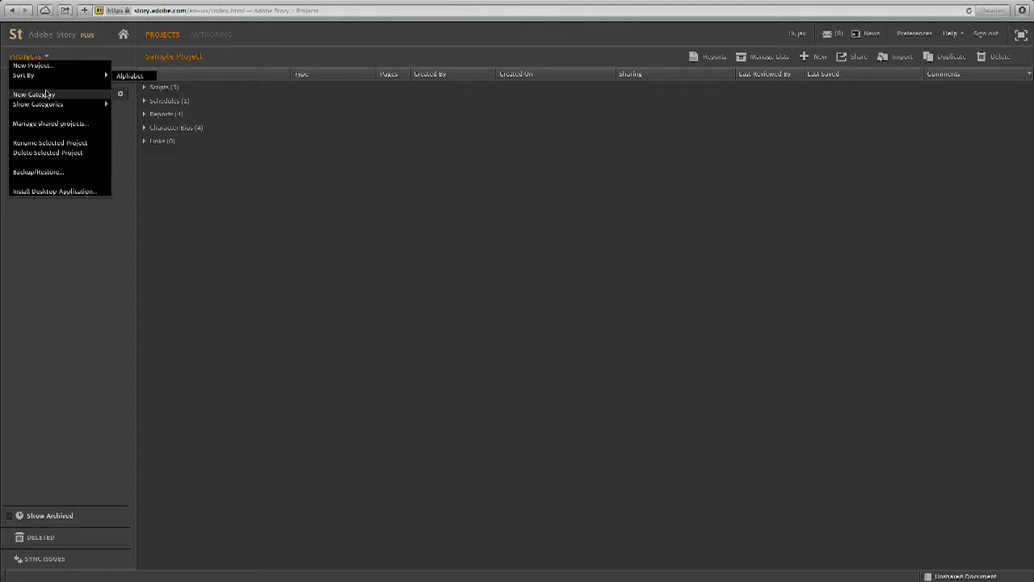
mouse_move(48, 106)
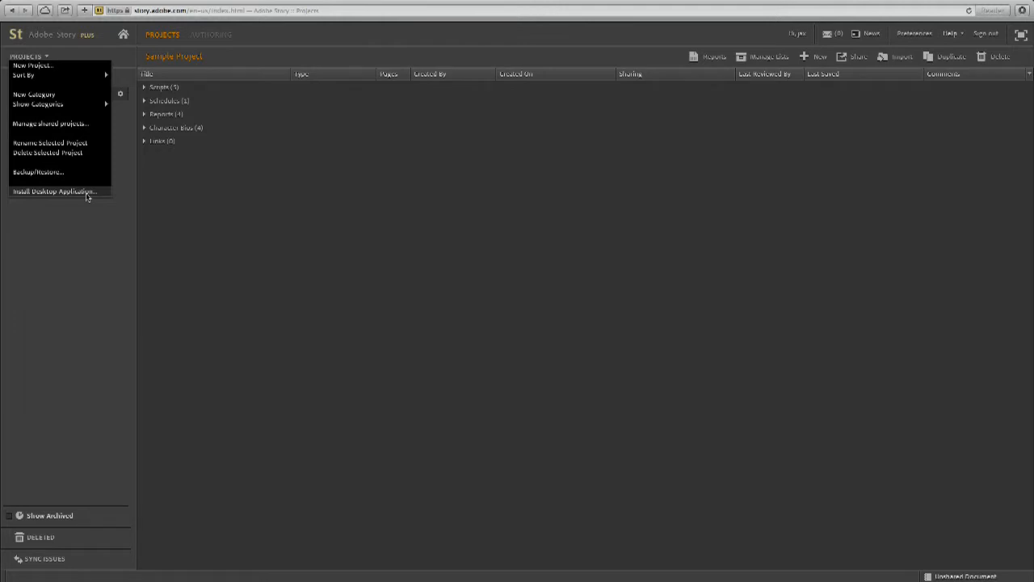
left_click(70, 229)
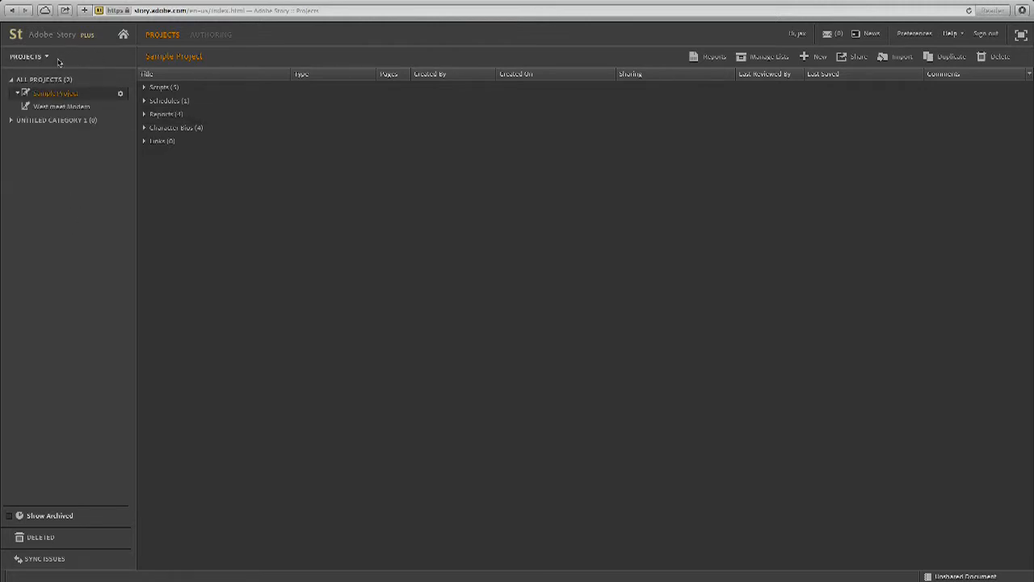
Collapse the All Projects category, select Untitled Category 1, and expand All Projects again.
left_click(15, 80)
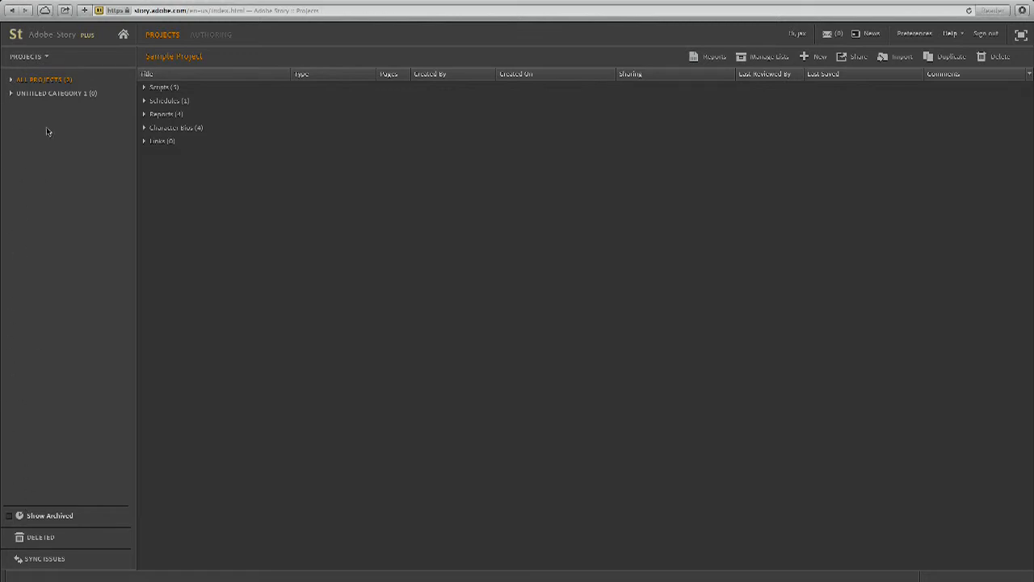
left_click(54, 94)
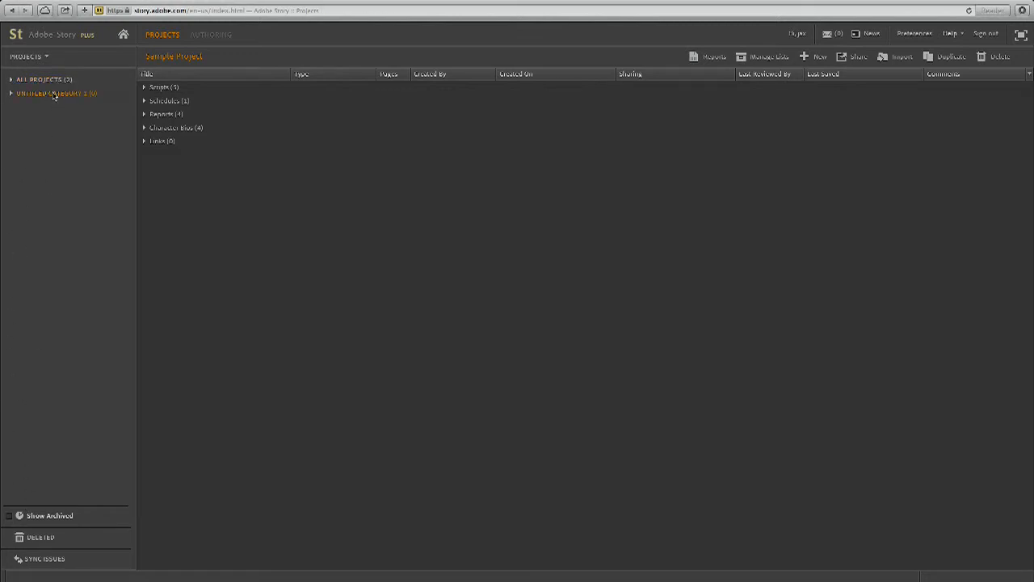
left_click(11, 80)
left_click(11, 81)
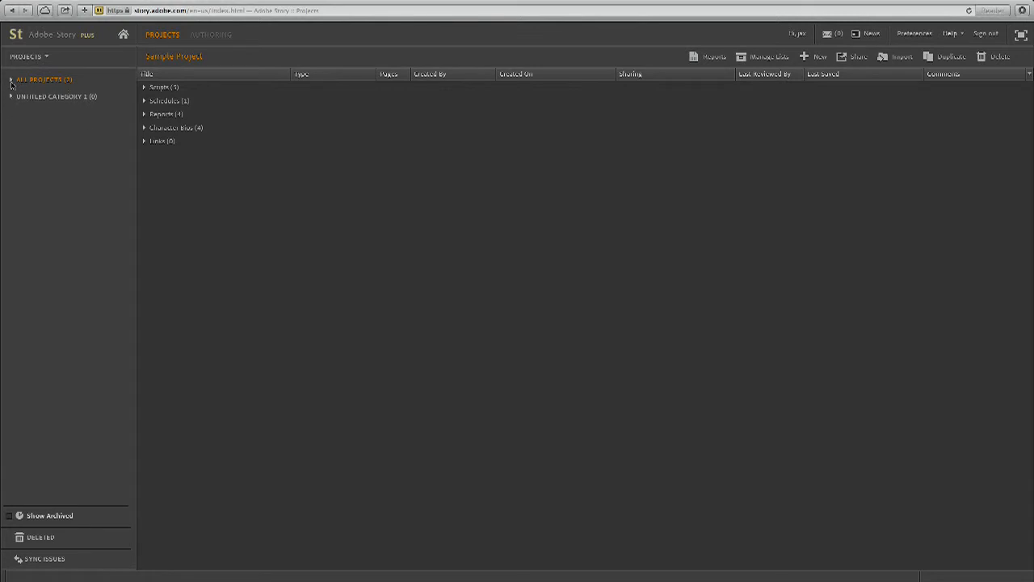
left_click(11, 81)
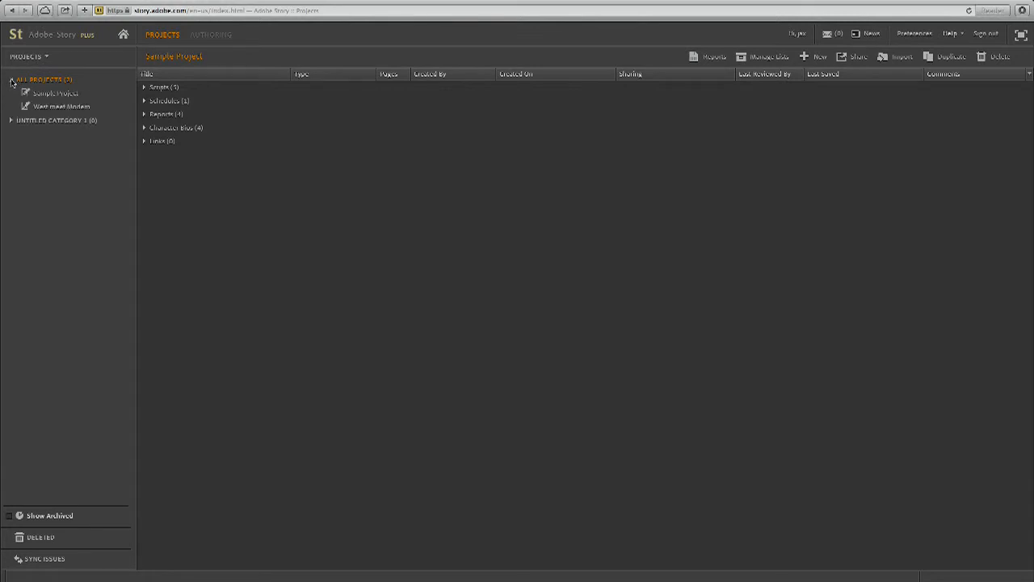
Open the West meet Modern project and view its list of scripts.
left_click(53, 109)
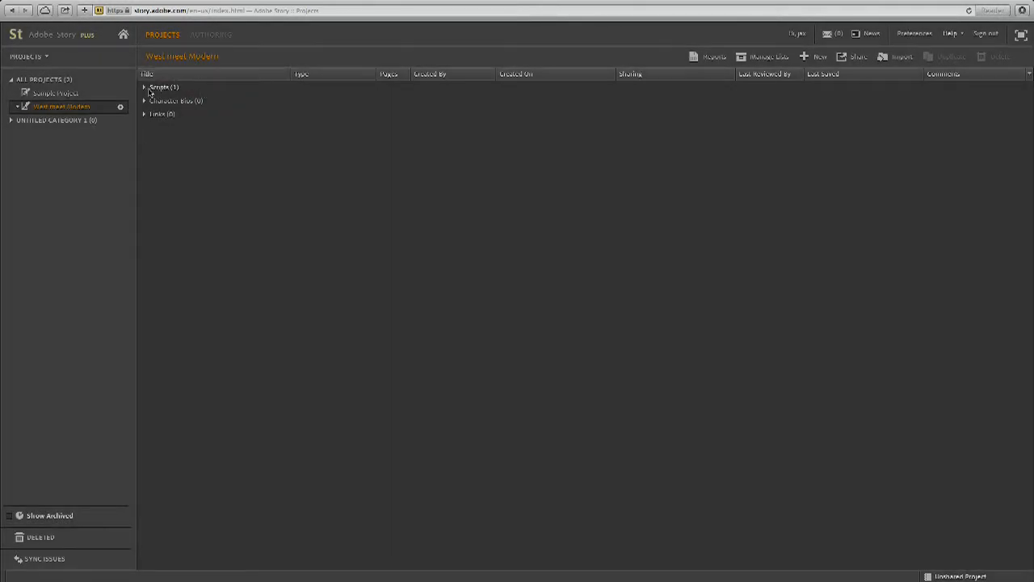
left_click(145, 87)
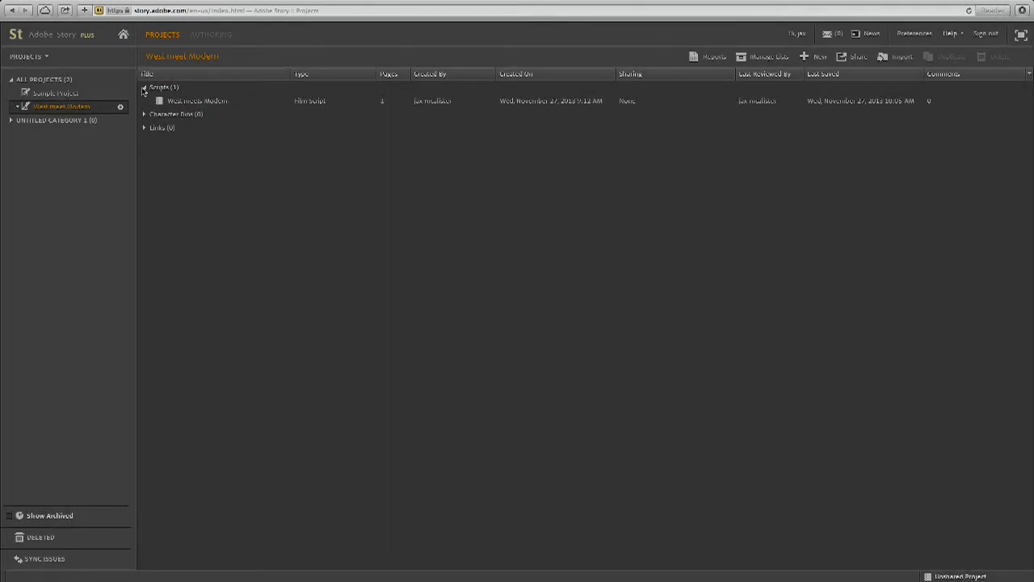
left_click(144, 87)
Open Sample Project and expand its Scripts, Schedules, Reports, Character Bios and Links groups.
left_click(96, 96)
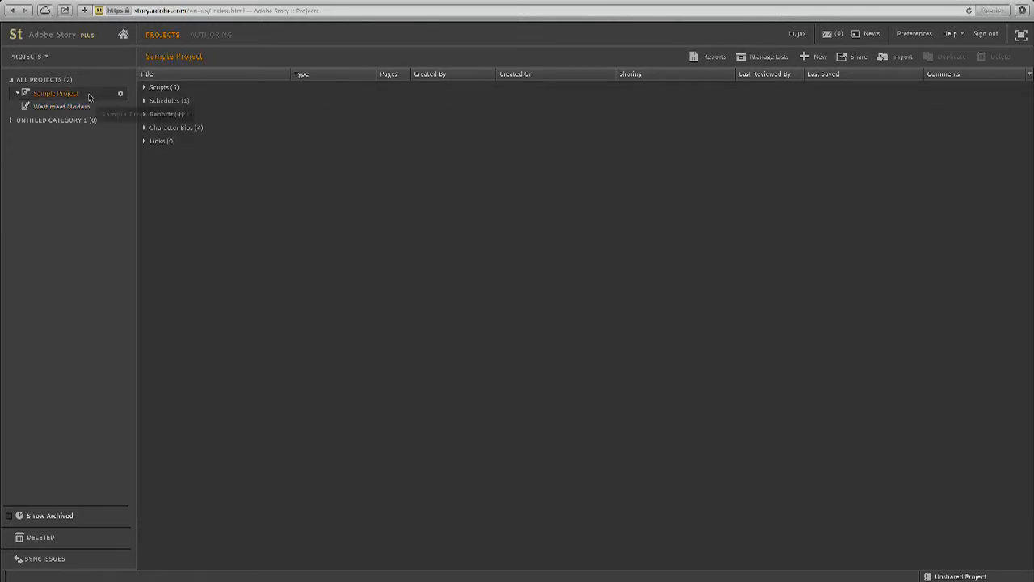
left_click(145, 88)
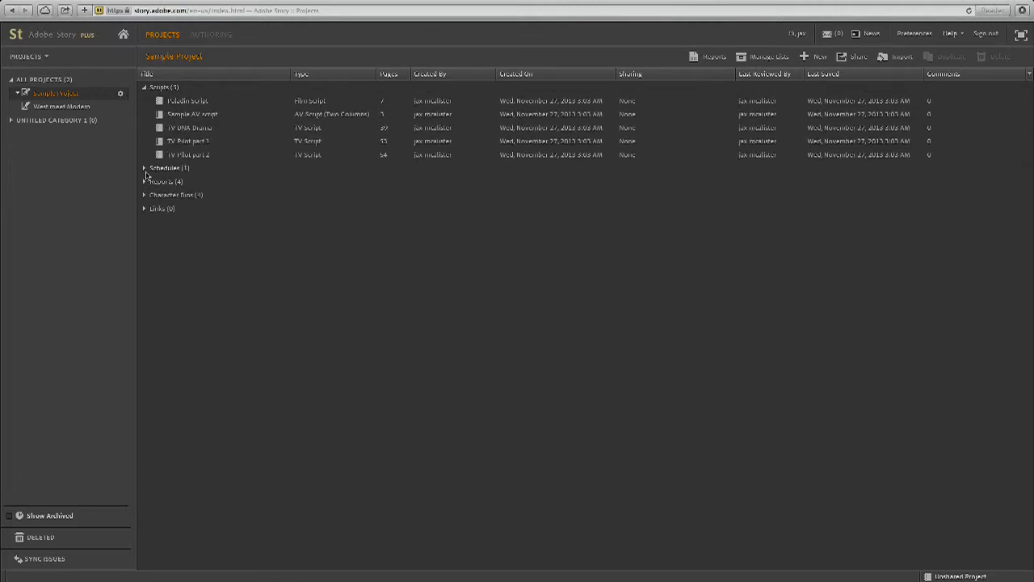
left_click(144, 169)
left_click(144, 195)
left_click(145, 262)
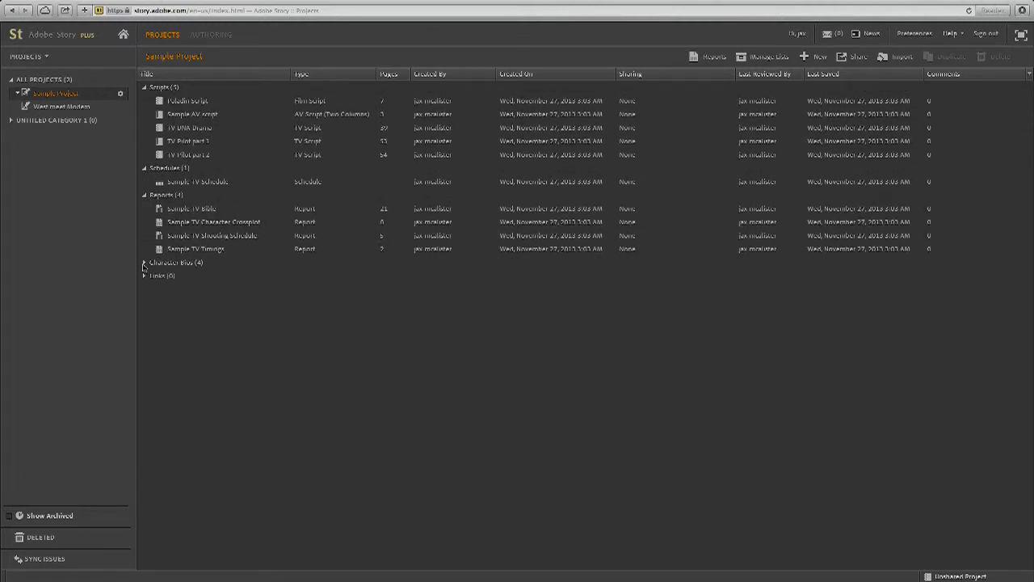
left_click(145, 331)
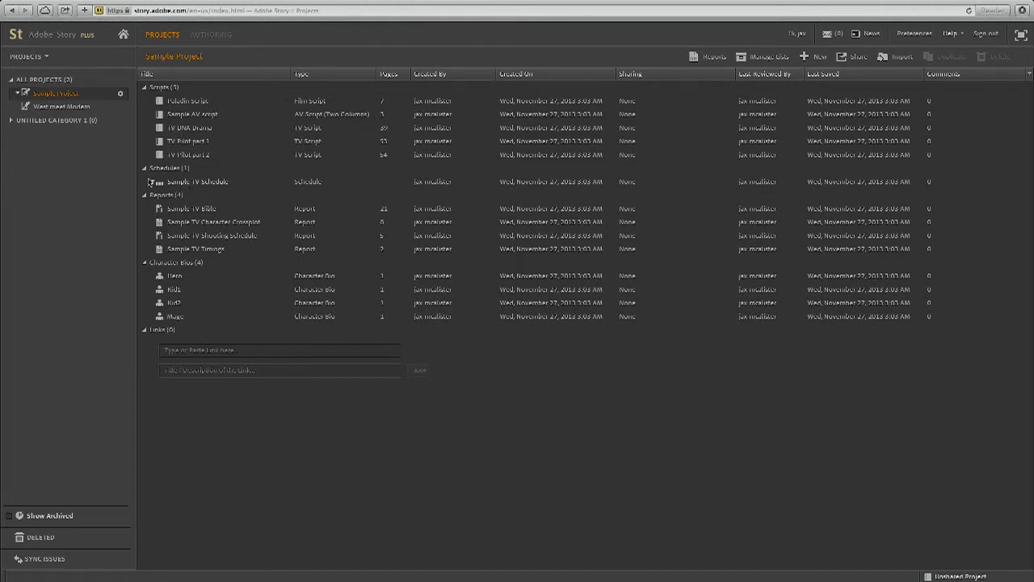
Collapse every Sample Project group except Scripts and look over the individual scripts.
left_click(145, 330)
left_click(145, 261)
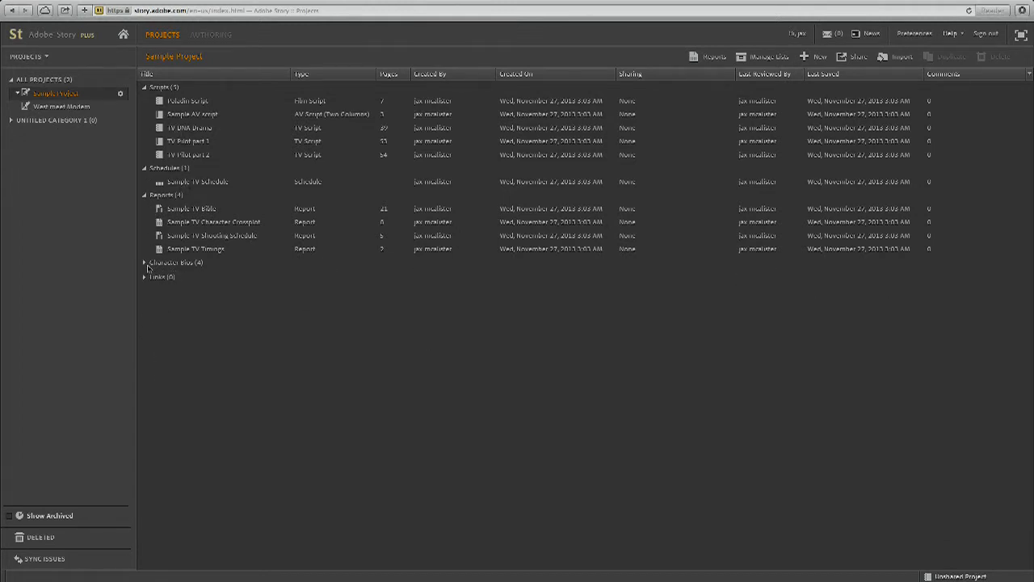
left_click(144, 195)
left_click(144, 167)
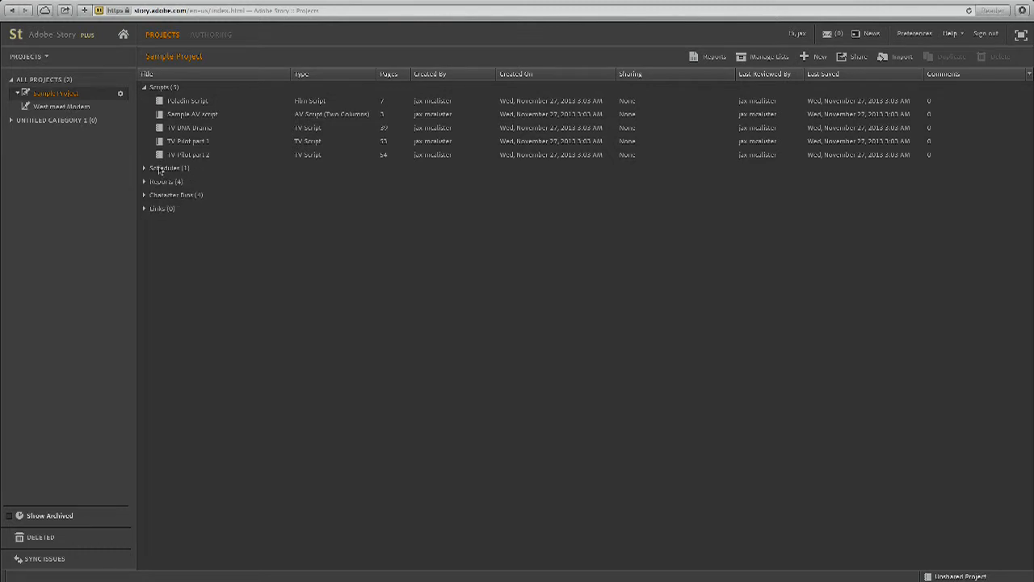
left_click(188, 100)
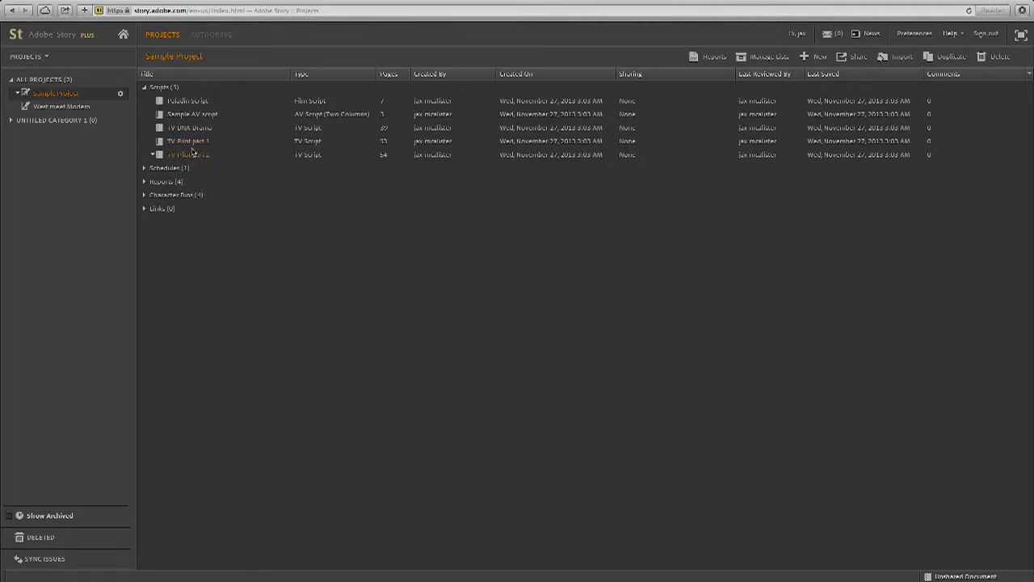
left_click(187, 168)
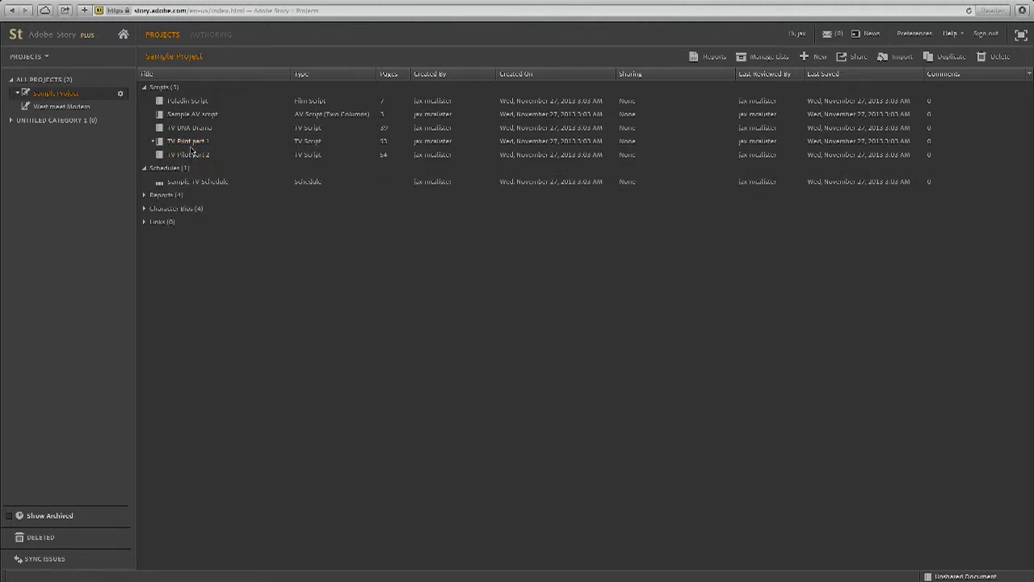
left_click(149, 169)
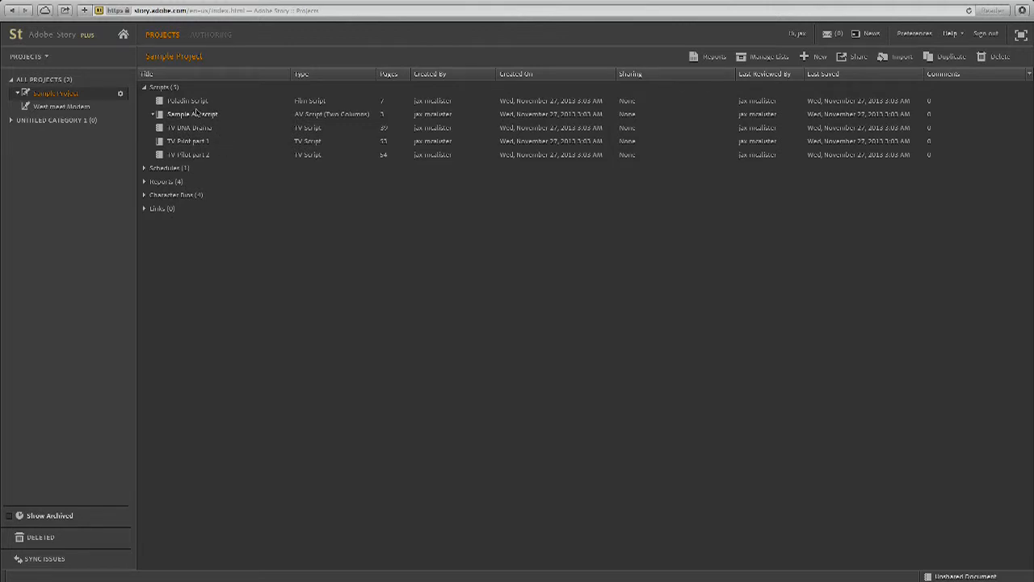
Visit the West meet Modern project, return to Sample Project, and expand its Schedules group while keeping Scripts collapsed.
left_click(94, 109)
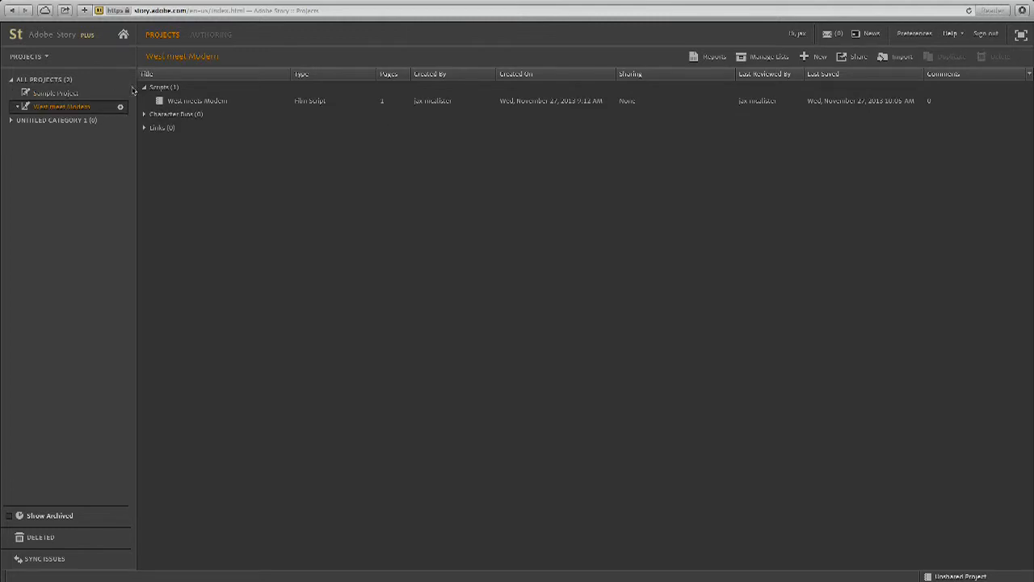
left_click(99, 93)
left_click(156, 89)
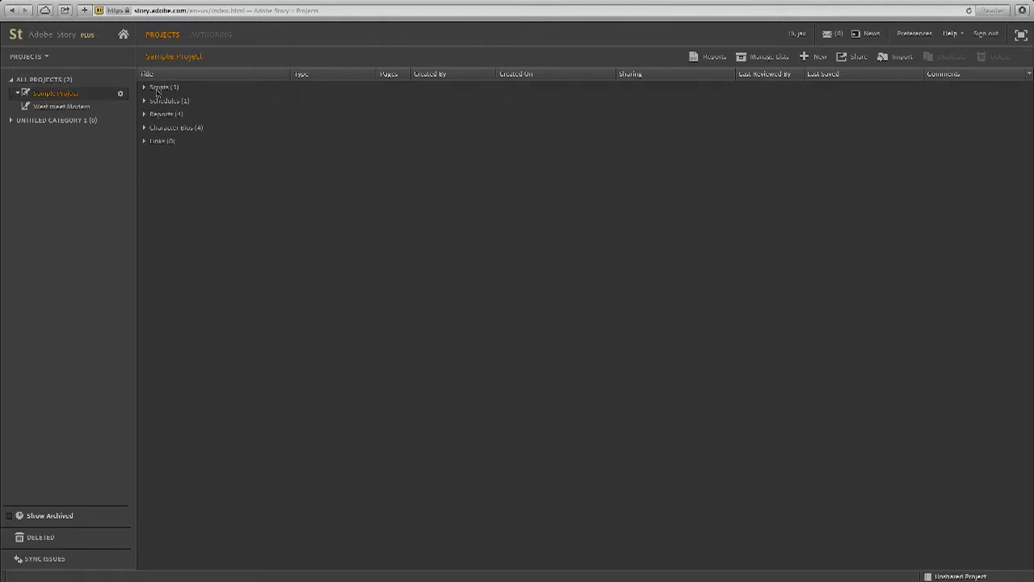
left_click(162, 101)
left_click(161, 87)
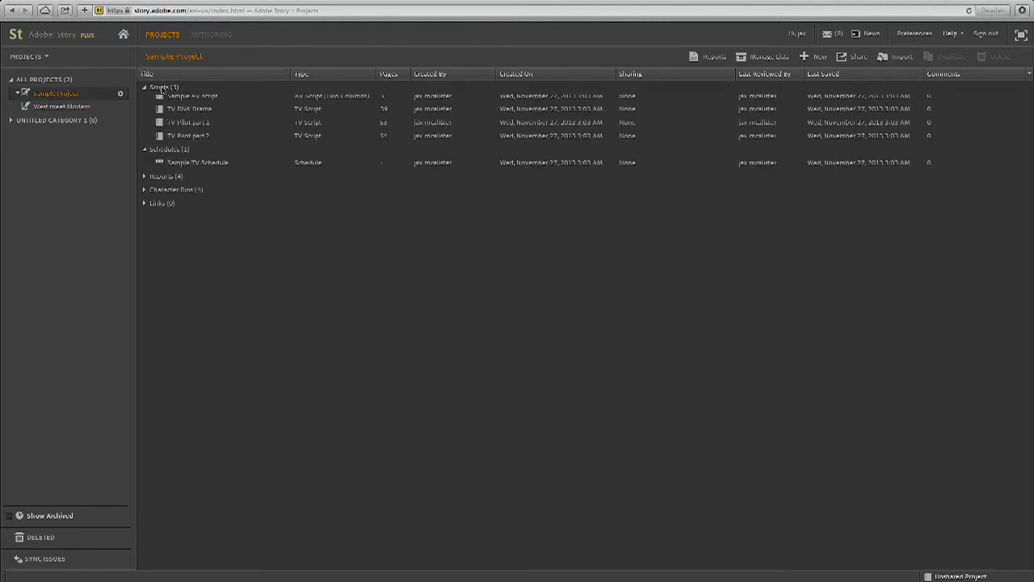
left_click(161, 87)
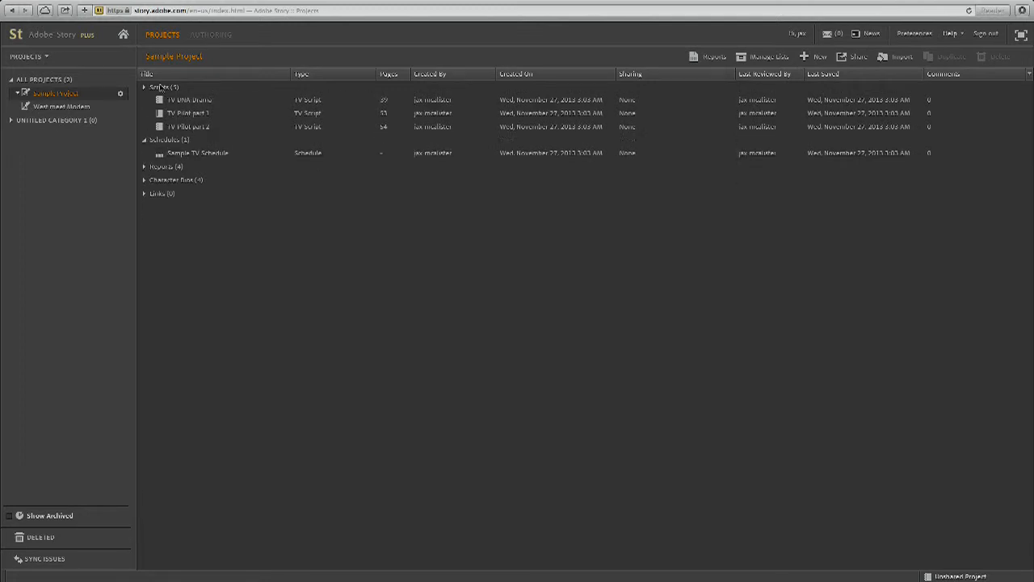
Select the Sample TV Schedule and collapse Schedules, then view the Reports group and collapse it.
left_click(166, 119)
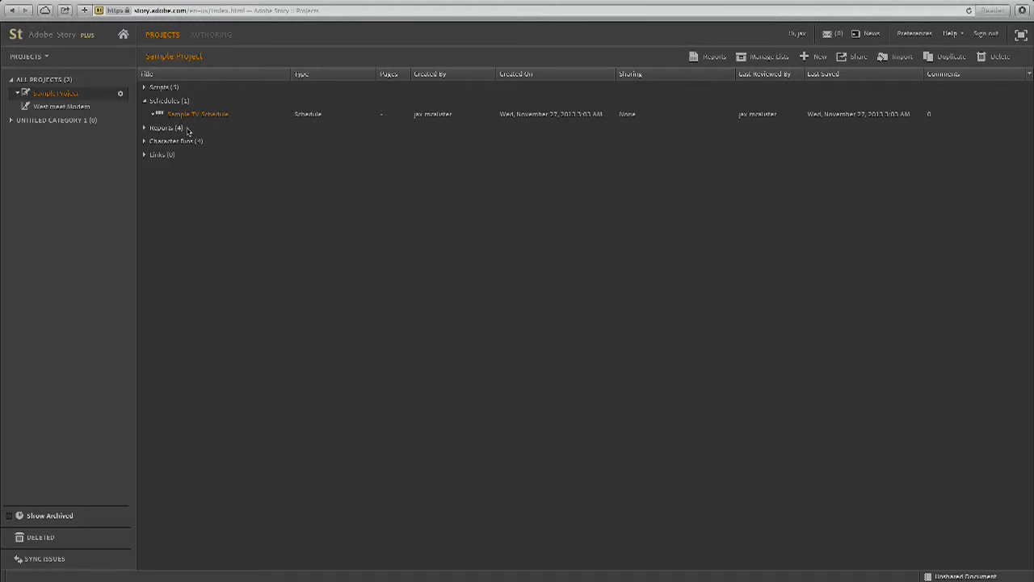
left_click(145, 102)
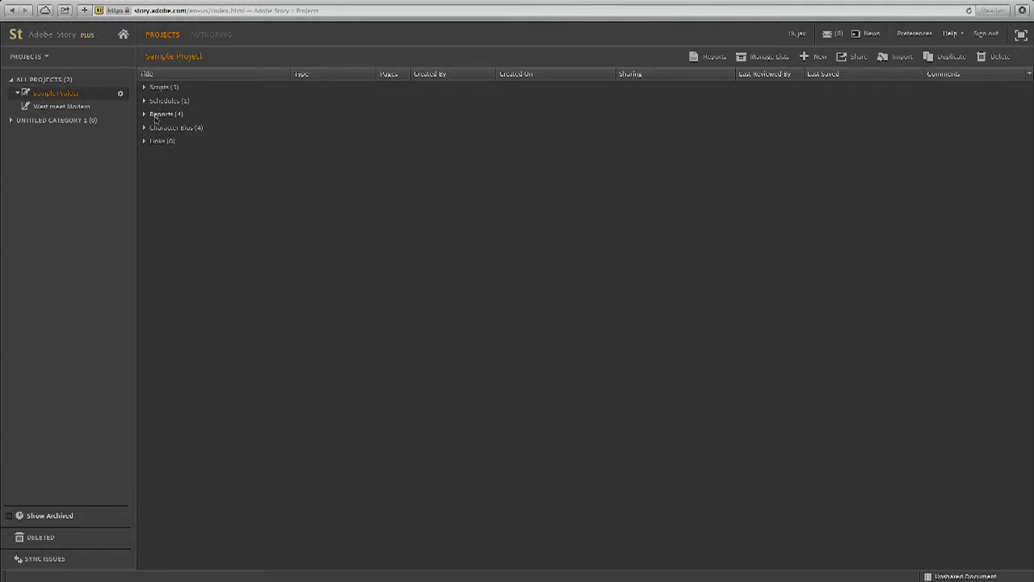
left_click(155, 117)
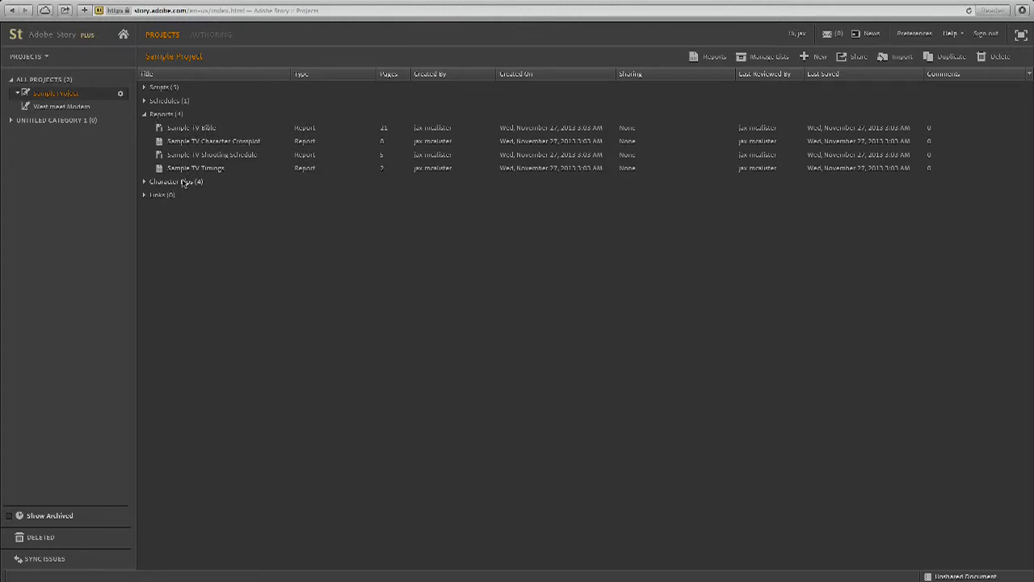
left_click(170, 117)
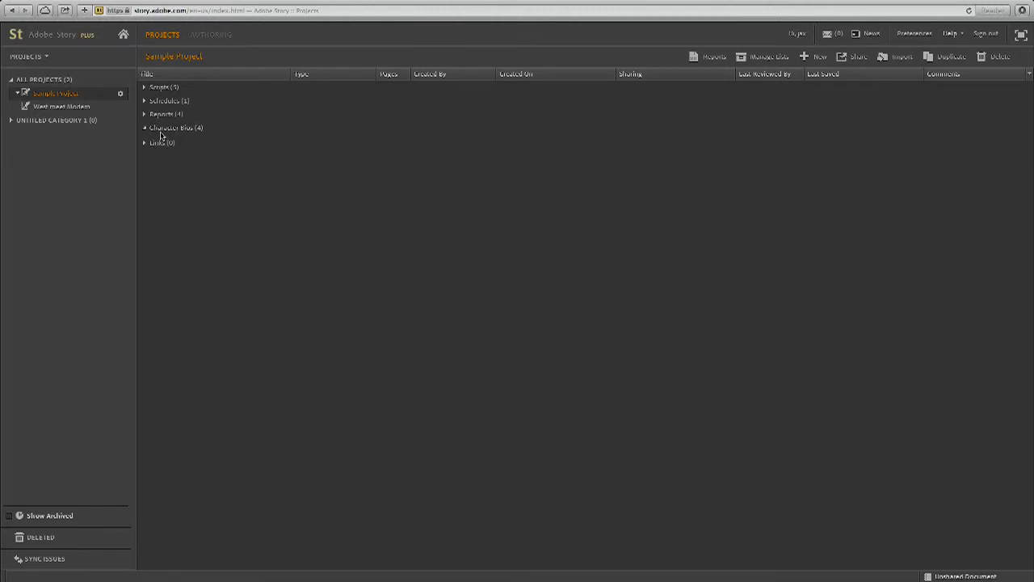
Expand the Character Bios group in Sample Project and open the Hero character bio.
left_click(161, 131)
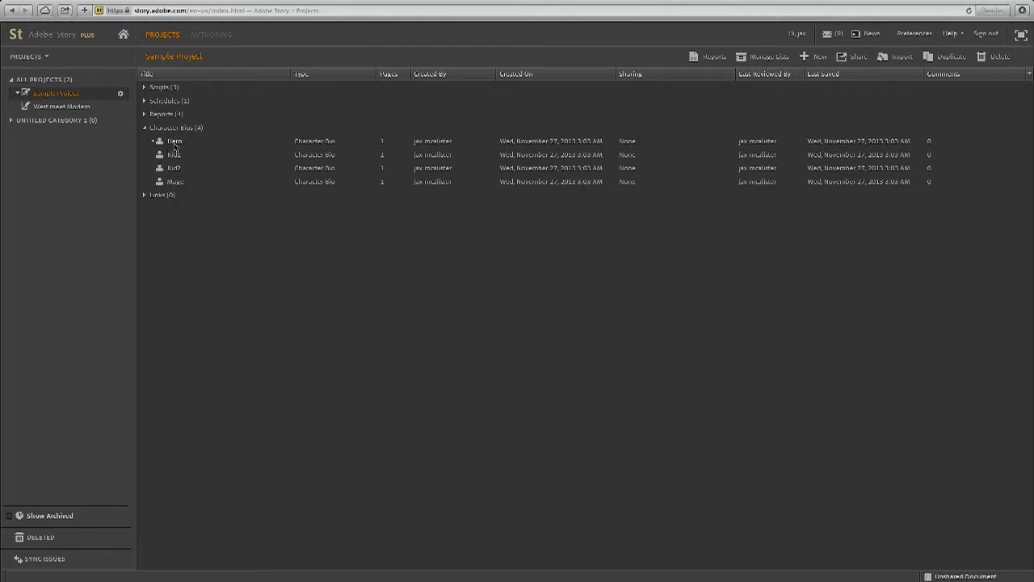
left_click(176, 130)
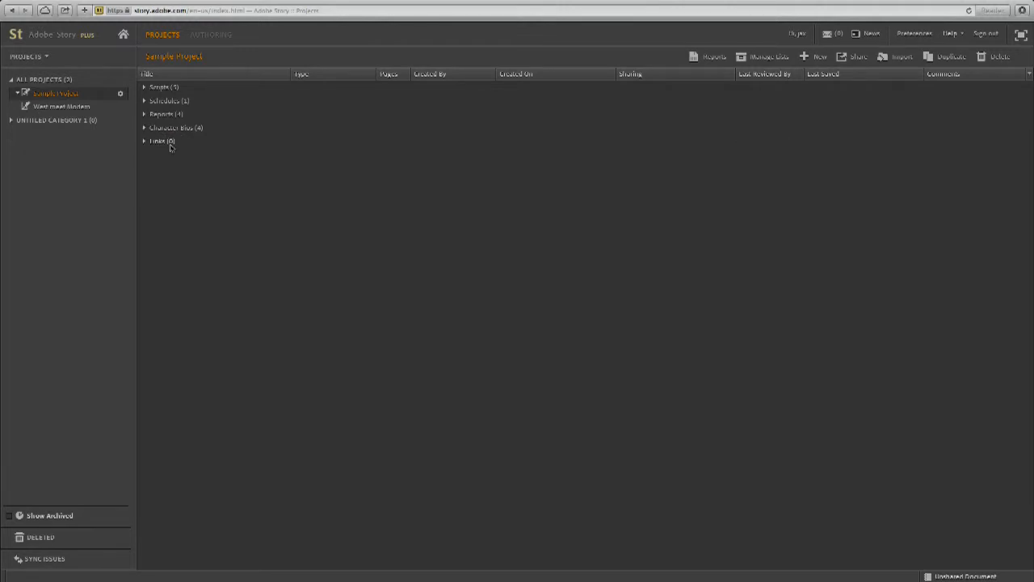
left_click(160, 130)
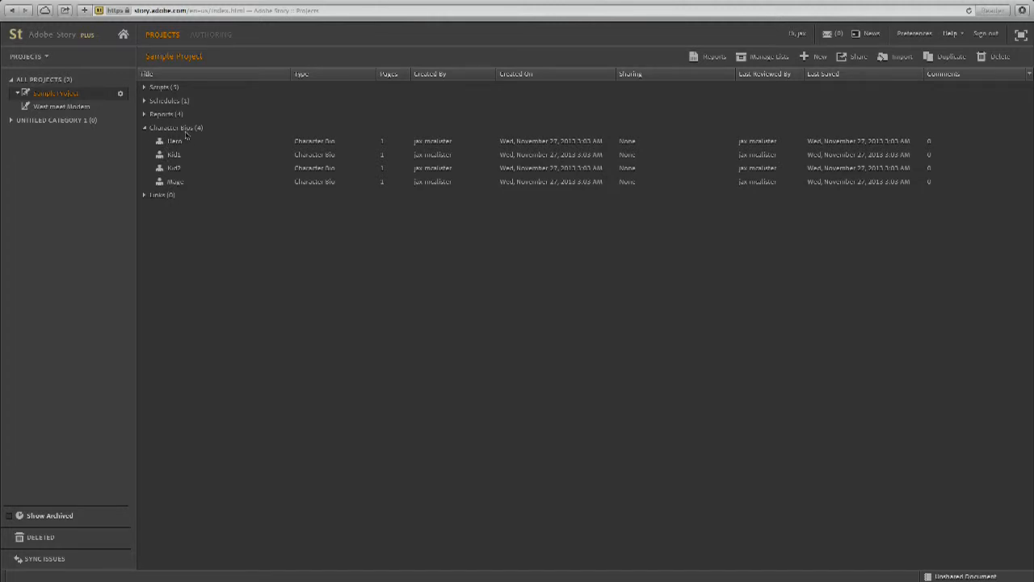
left_click(186, 129)
left_click(190, 130)
right_click(155, 142)
left_click(162, 151)
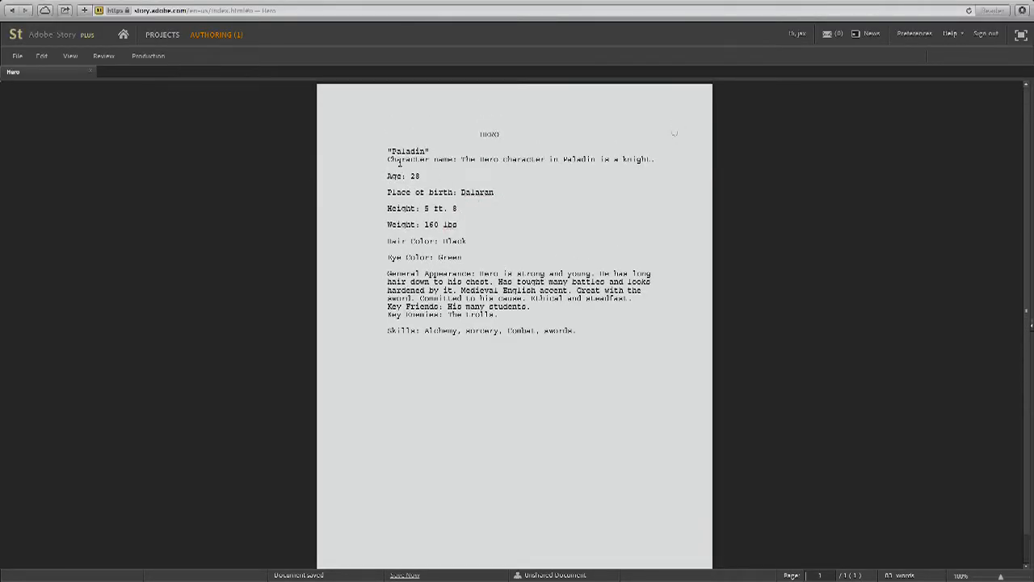
Look through the Hero bio by highlighting its character details, then close the document.
left_click_drag(378, 154, 579, 374)
left_click(582, 331)
left_click_drag(602, 341, 374, 137)
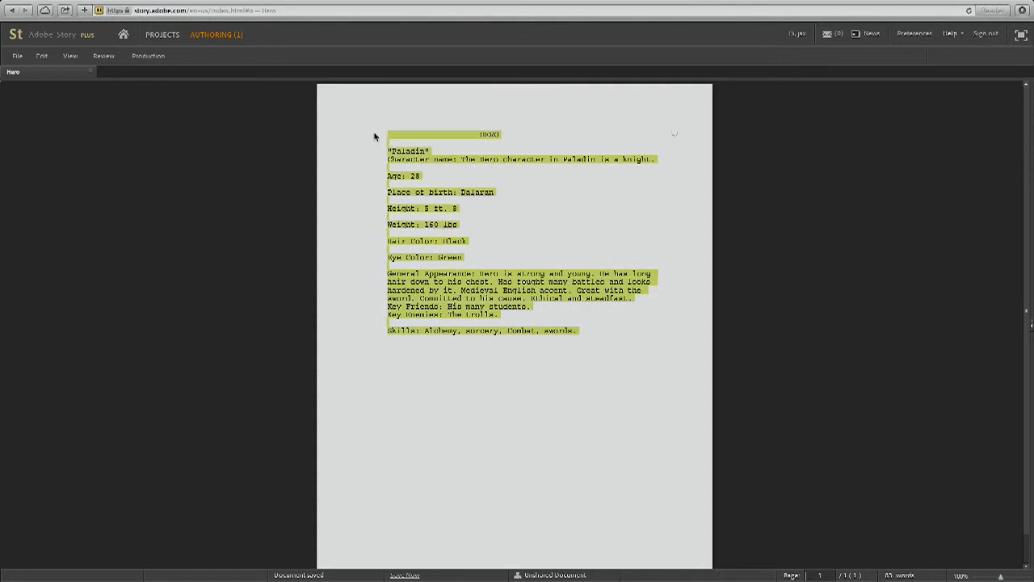
left_click(376, 143)
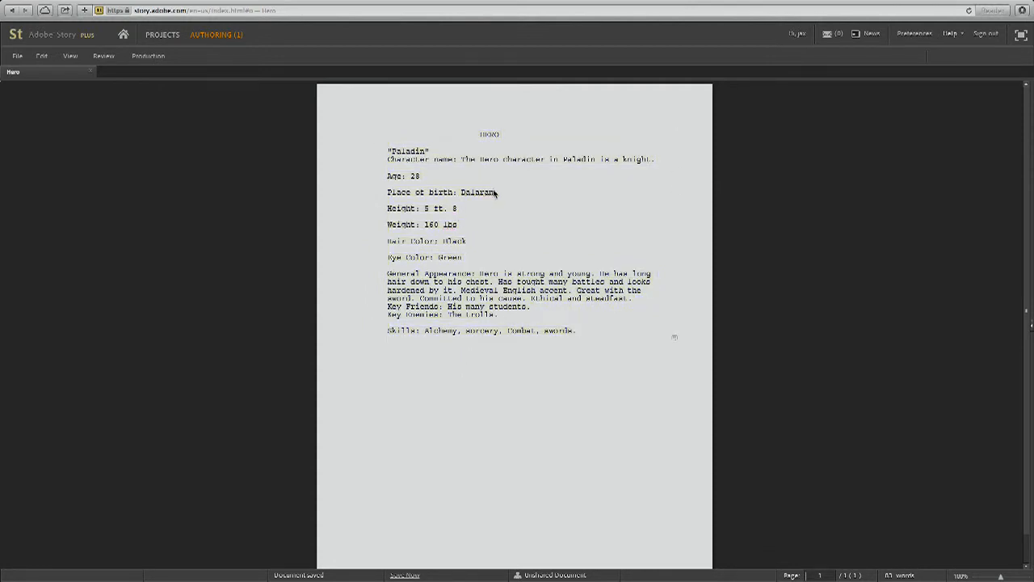
left_click_drag(494, 192, 406, 176)
left_click_drag(459, 208, 426, 211)
left_click(487, 241)
left_click_drag(576, 334, 348, 90)
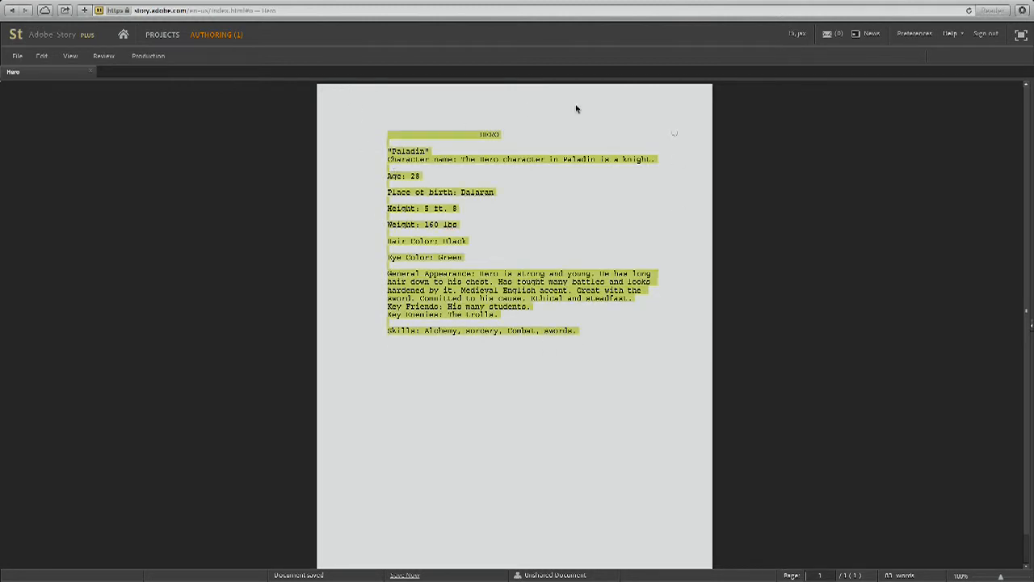
left_click(91, 72)
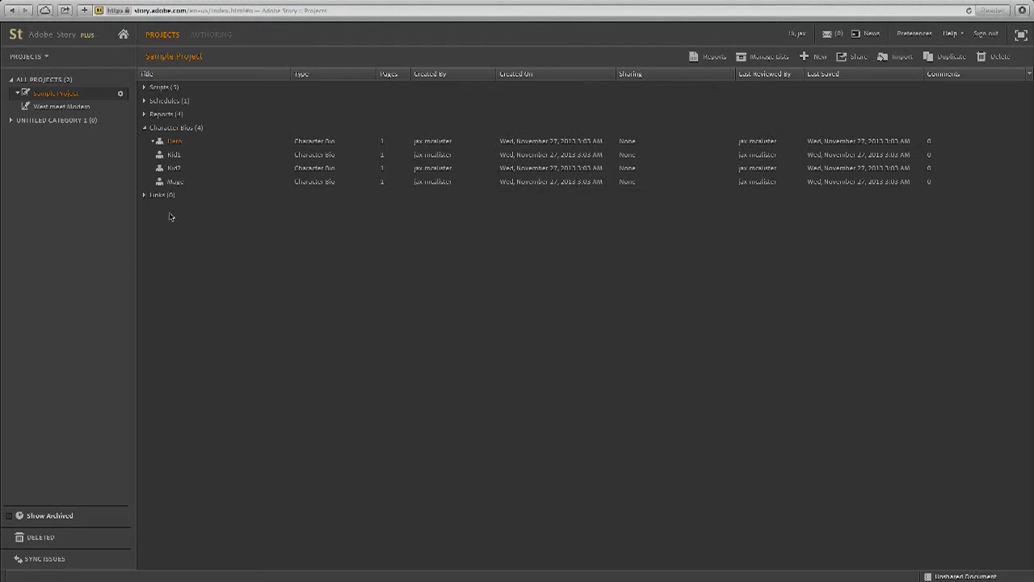
Collapse Character Bios, view the link entry fields in the Links group, and collapse Links.
left_click(144, 127)
left_click(146, 141)
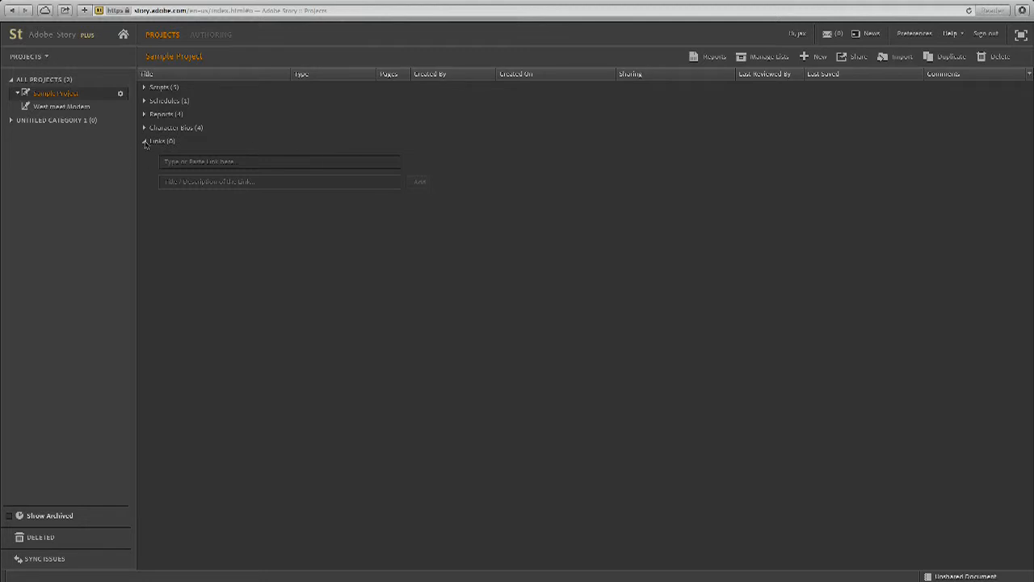
left_click(169, 144)
left_click(170, 144)
left_click(169, 145)
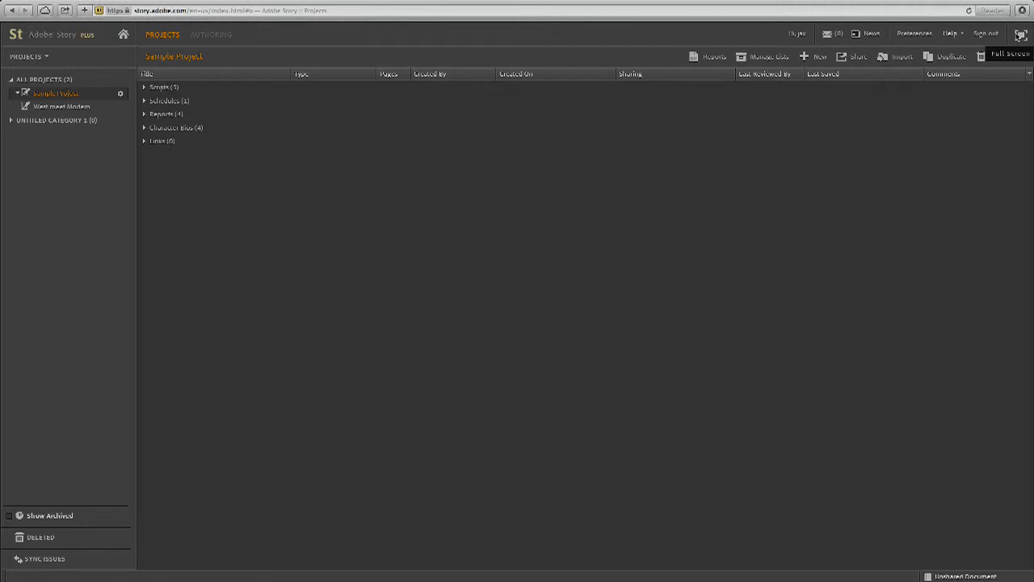
Switch to full screen mode, exit it, and enter full screen again.
left_click(1019, 35)
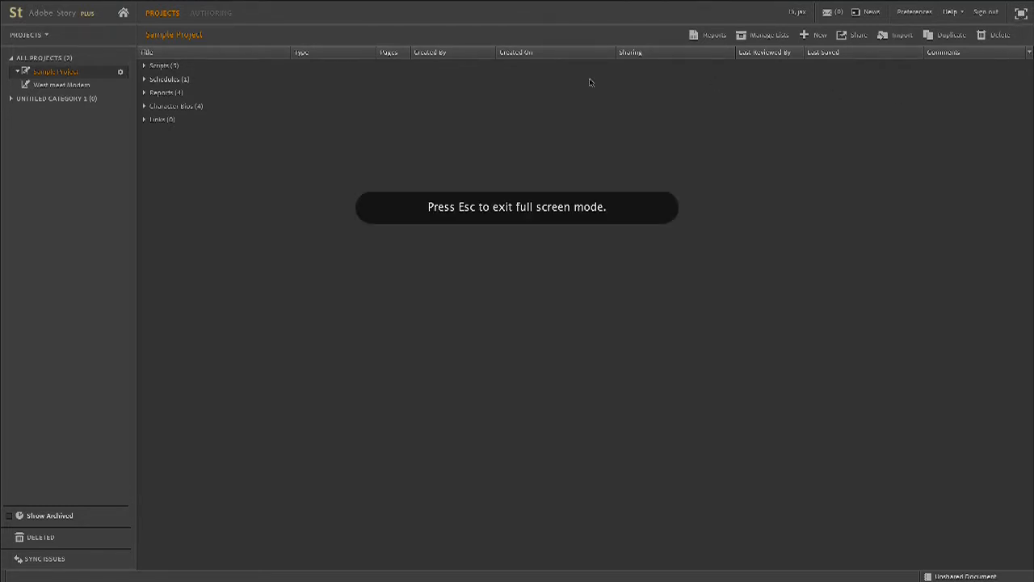
key("Escape")
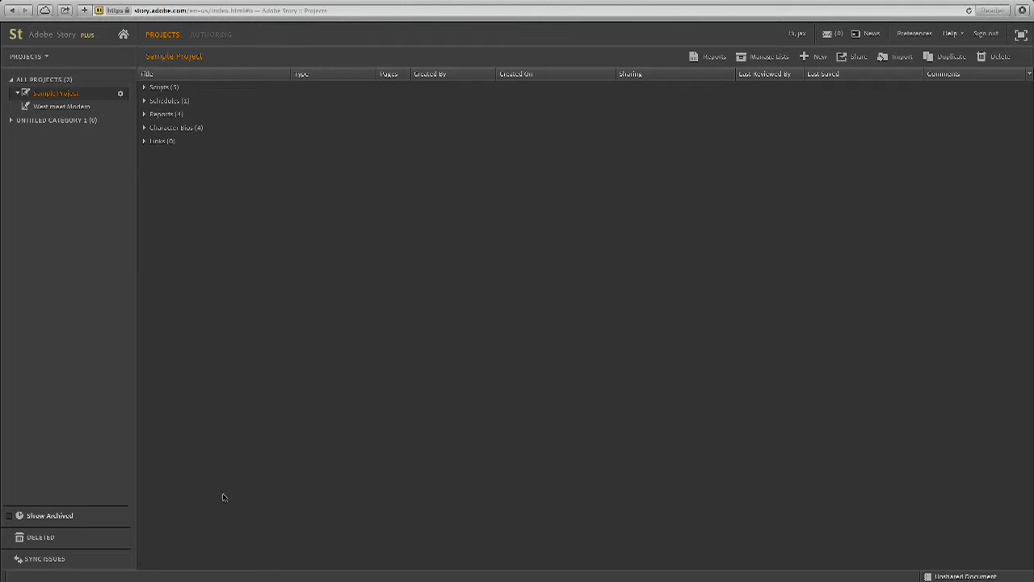
left_click(1021, 35)
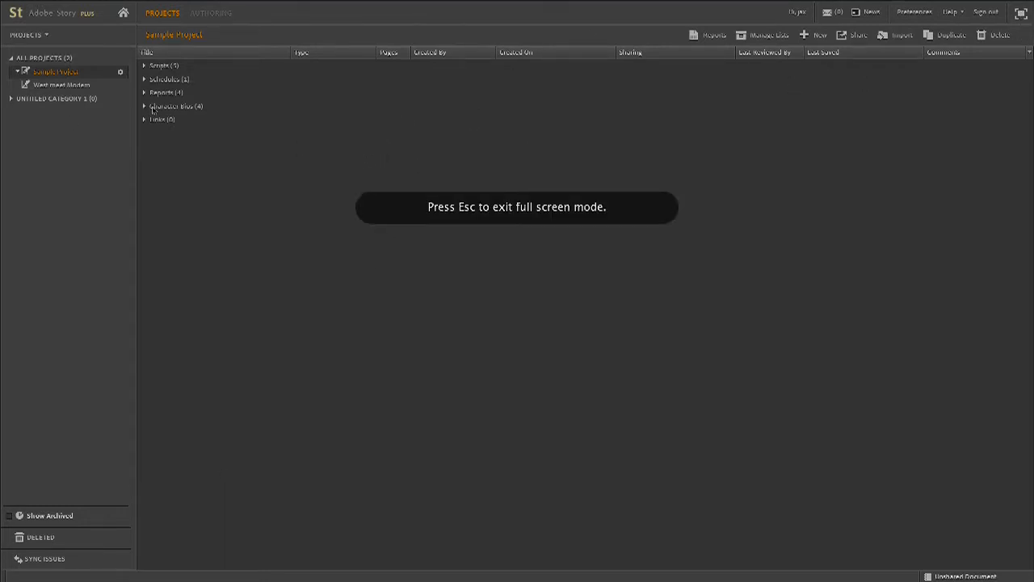
Look over the Help options, then collapse the Character Bios group.
left_click(964, 14)
left_click(965, 14)
left_click(964, 14)
left_click(895, 105)
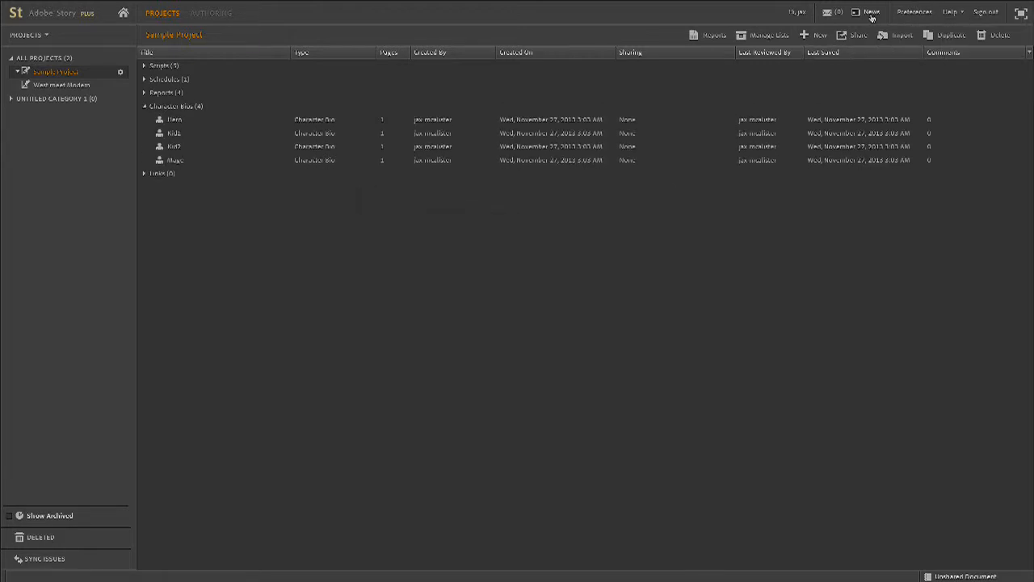
left_click(194, 110)
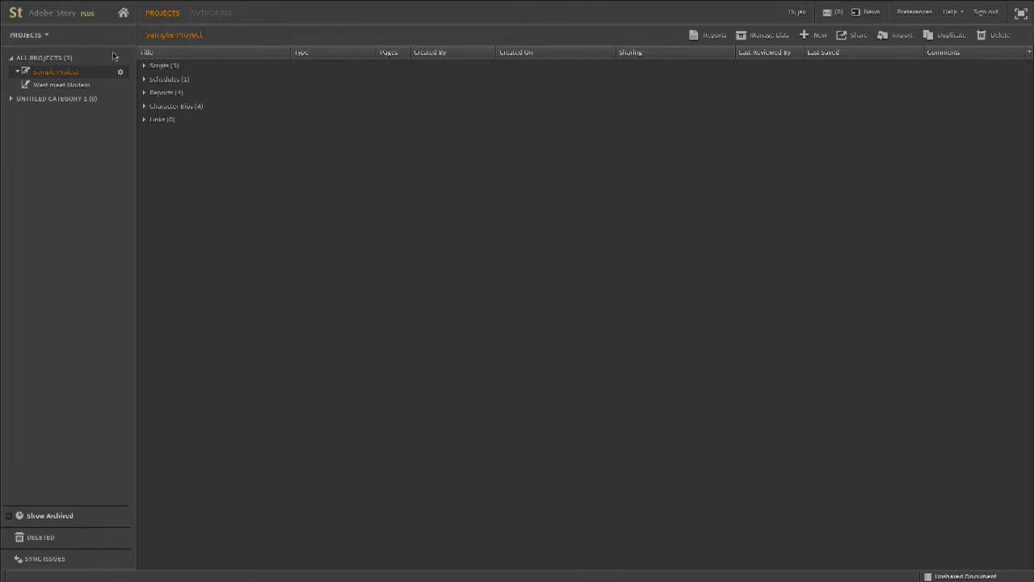
Collapse the All Projects category in the project list.
left_click(68, 60)
left_click(60, 60)
left_click(59, 61)
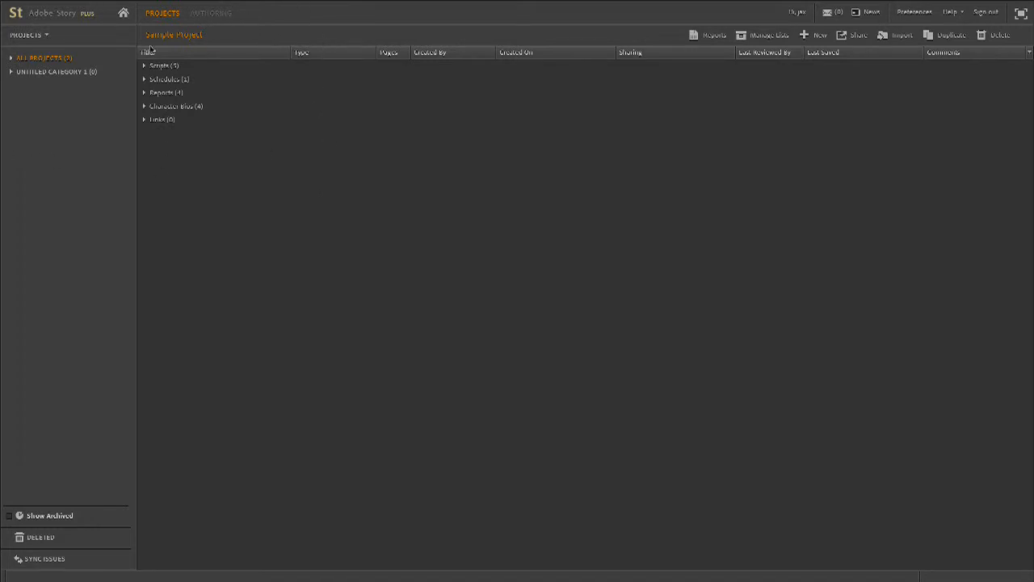
left_click(54, 59)
left_click(55, 62)
Check the Projects commands, then view the Reports group of Sample Project and collapse it.
left_click(46, 36)
left_click(166, 92)
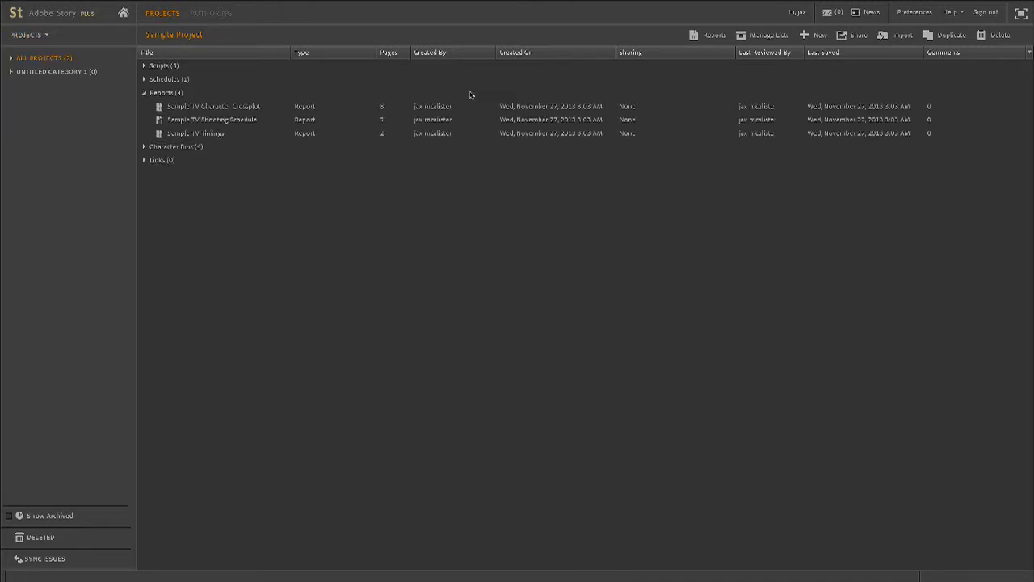
left_click(178, 94)
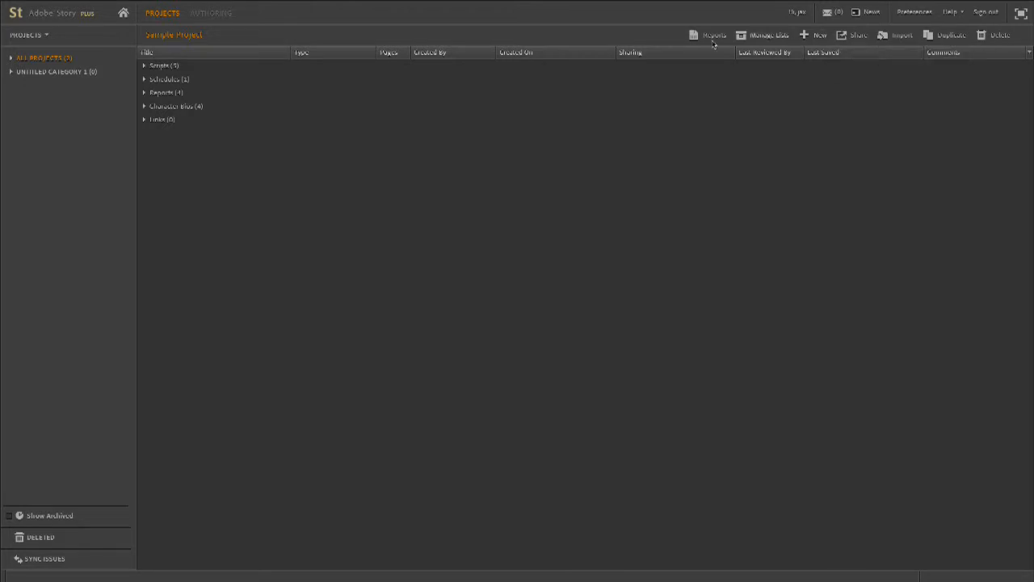
right_click(34, 69)
left_click(22, 96)
right_click(22, 93)
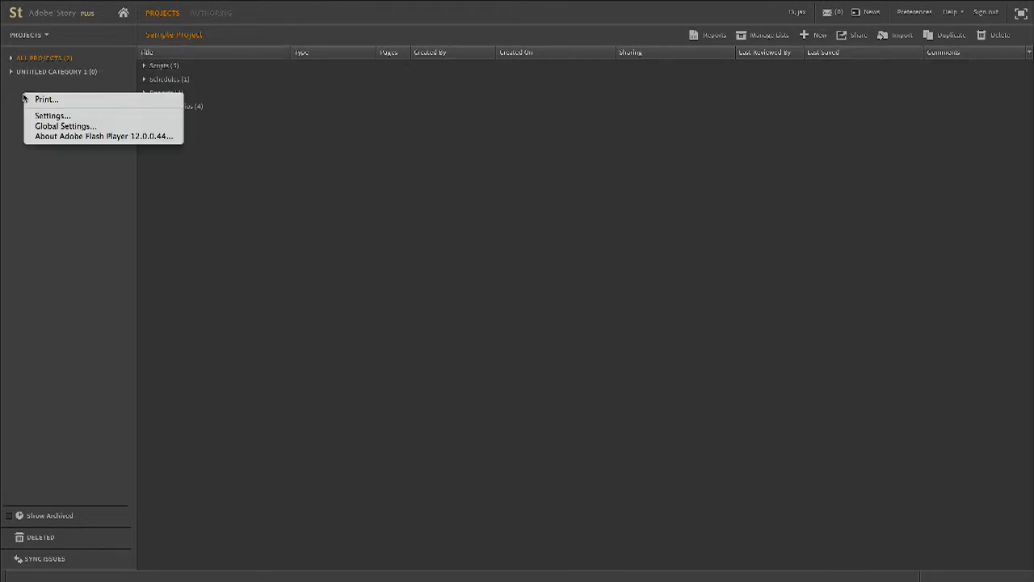
left_click(22, 79)
Create a new project, keeping the title Untitled Project 1.
left_click(29, 36)
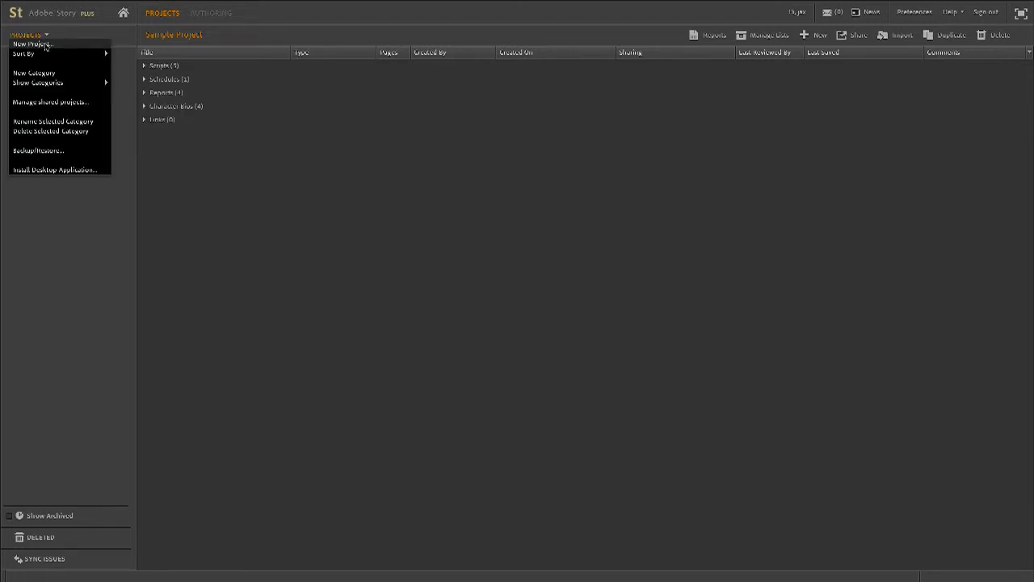
left_click(32, 45)
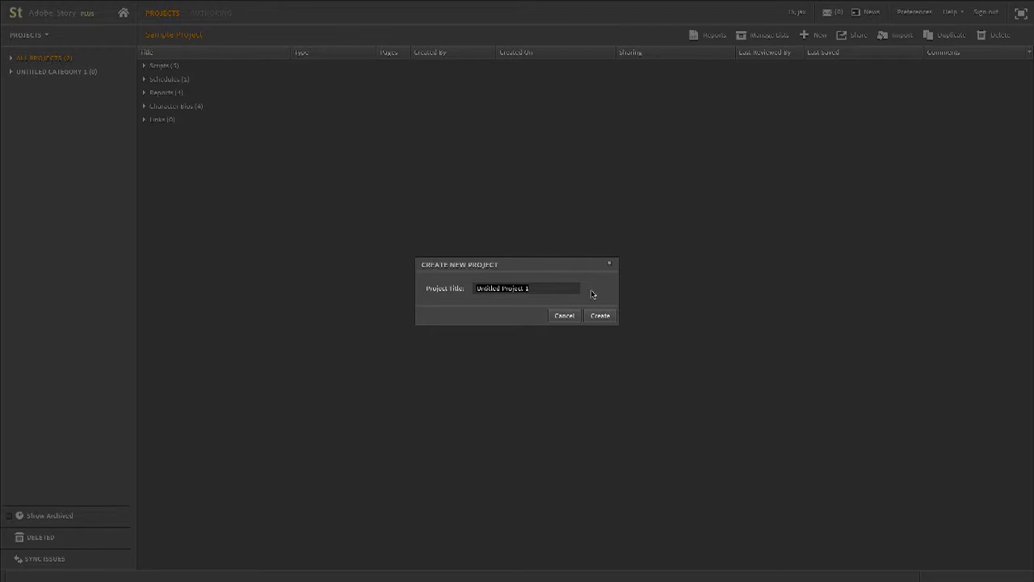
left_click_drag(566, 288, 468, 297)
left_click(538, 293)
left_click_drag(543, 292, 448, 296)
left_click(599, 315)
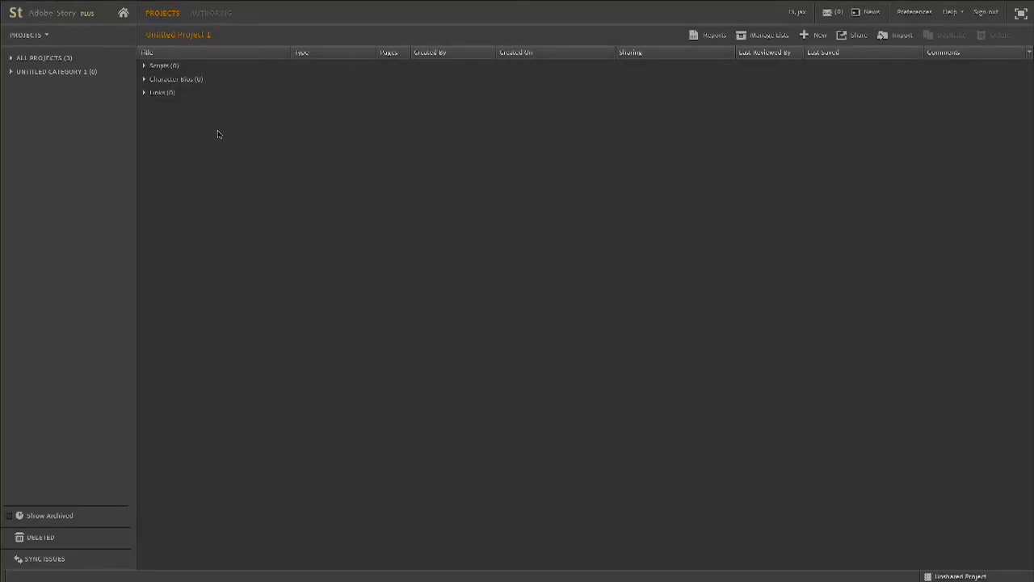
Expand the All Projects category and look over the commands available for Untitled Project 1.
left_click(25, 63)
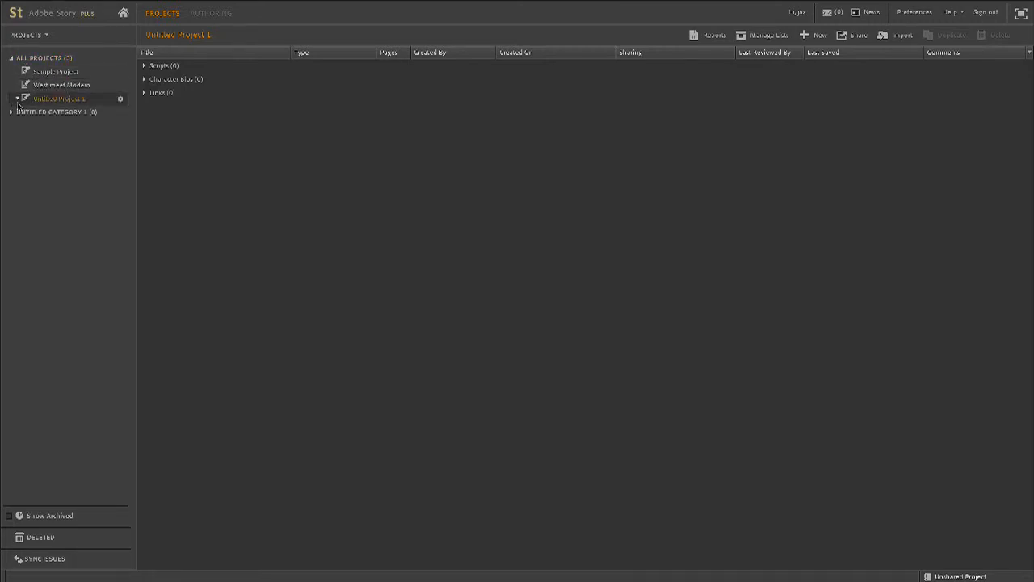
left_click(17, 99)
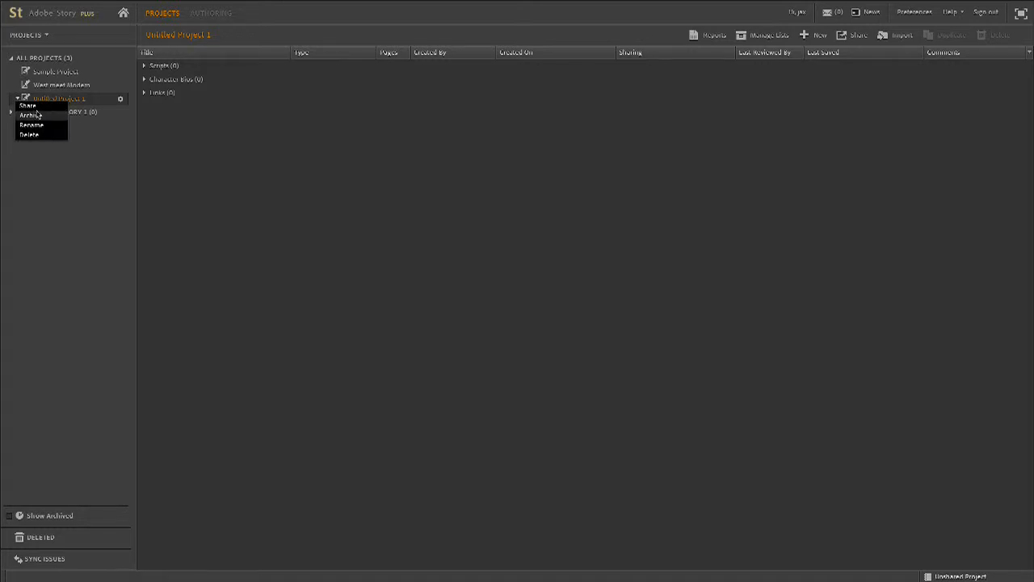
left_click(143, 128)
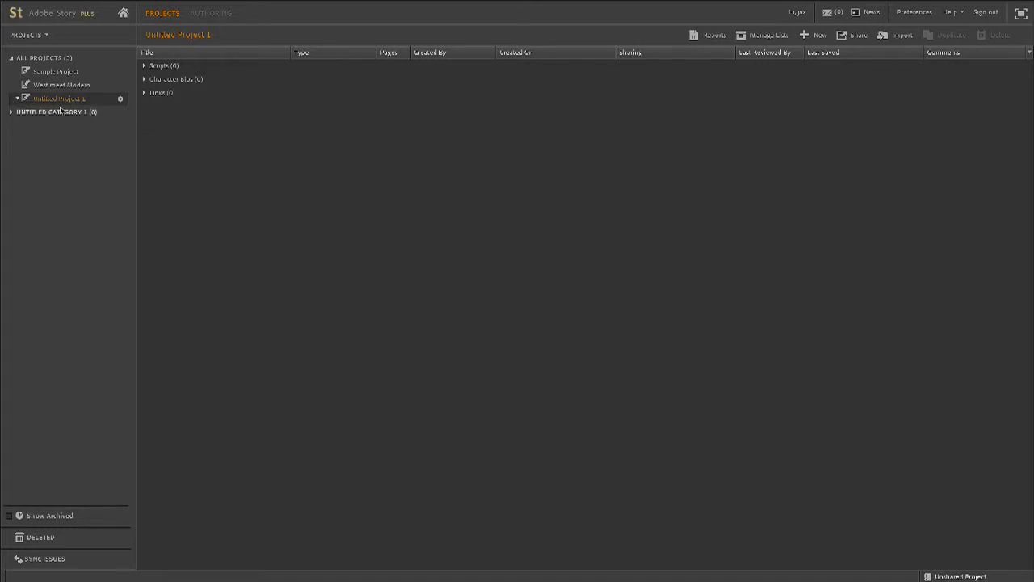
Select Untitled Category 1, then add another project category and keep its default name.
mouse_move(38, 103)
left_mouse_down()
mouse_move(51, 124)
mouse_move(60, 103)
mouse_move(31, 113)
left_mouse_up()
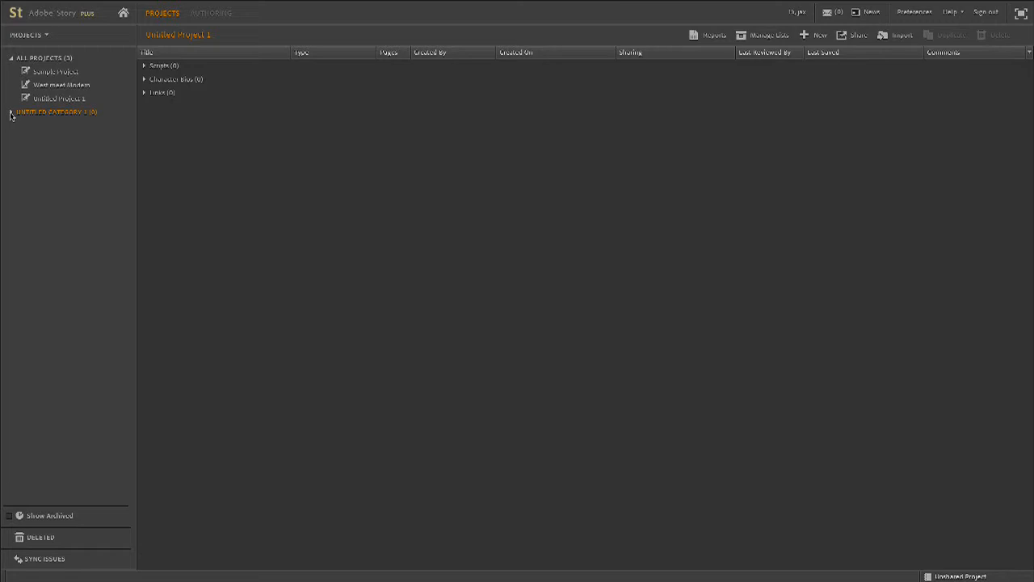
left_click(44, 36)
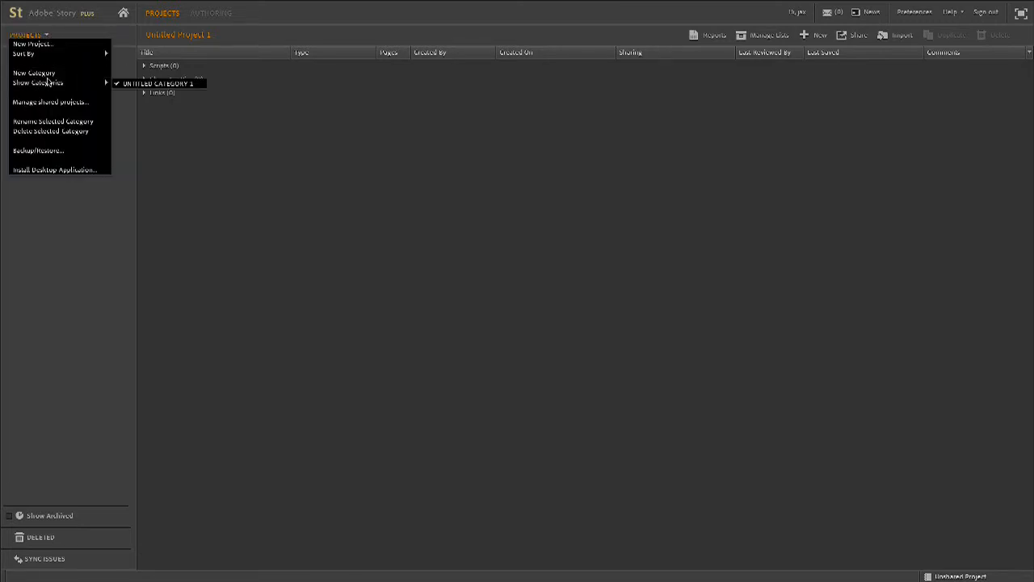
left_click(47, 74)
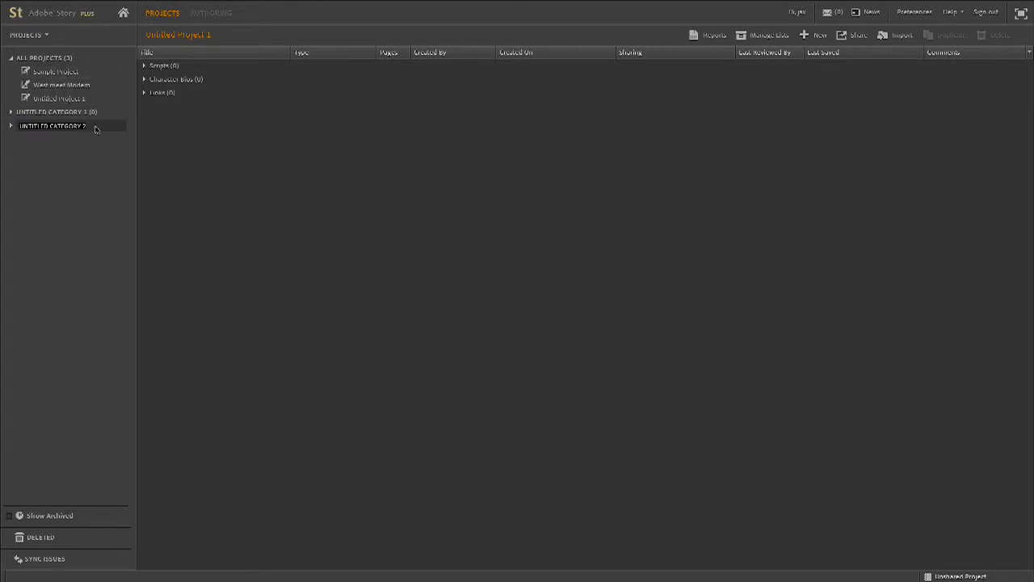
left_click(93, 141)
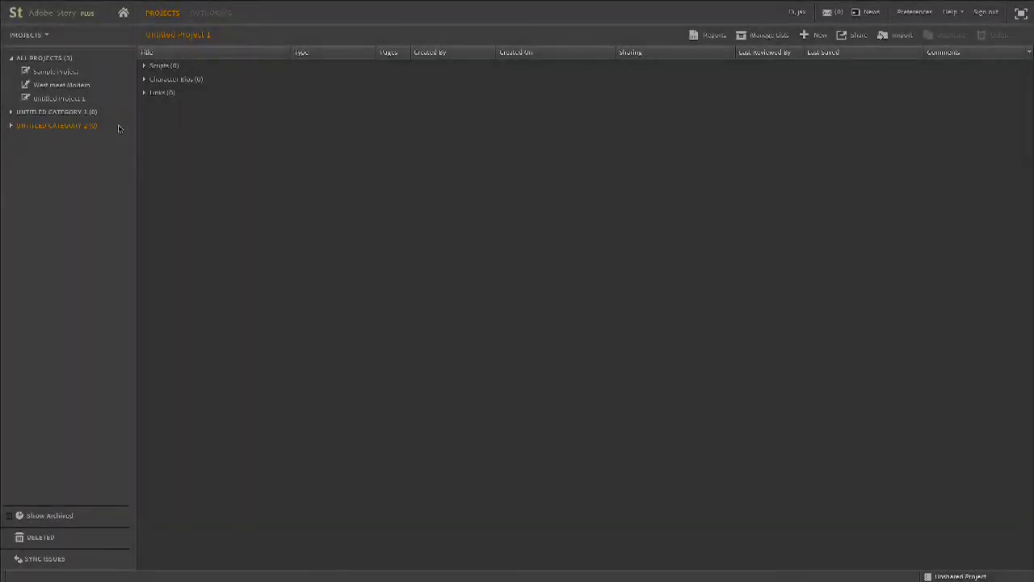
Add Untitled Project 1 to Untitled Category 1 and keep that category expanded.
left_click_drag(120, 100, 79, 113)
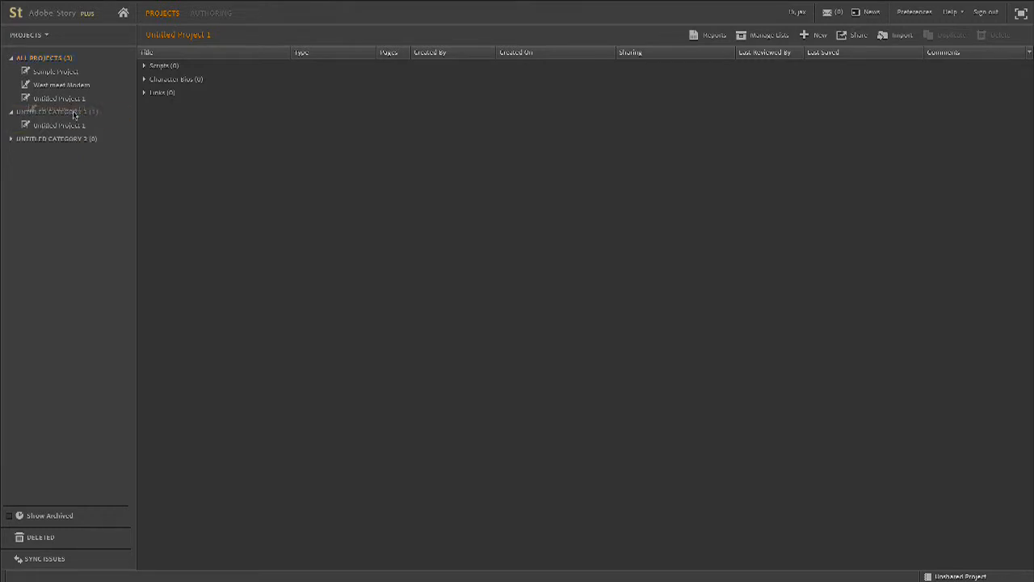
left_click(61, 126)
left_click(12, 112)
left_click(11, 112)
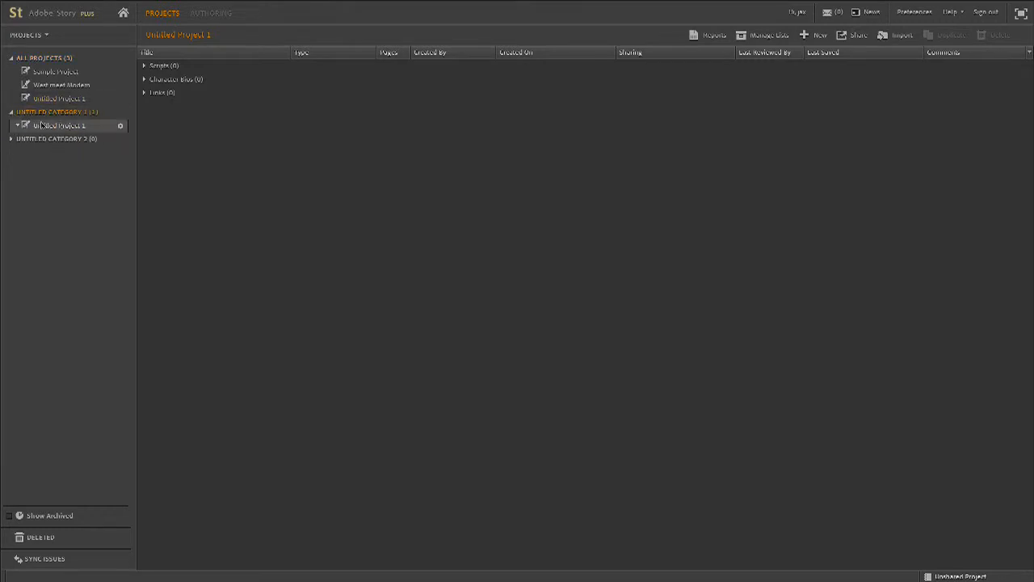
Try to move Untitled Project 1 from Untitled Category 1 to Untitled Category 2, then collapse Untitled Category 1.
left_click(63, 130)
mouse_move(44, 128)
left_mouse_down()
mouse_move(44, 167)
mouse_move(53, 133)
mouse_move(50, 202)
mouse_move(58, 146)
left_mouse_up()
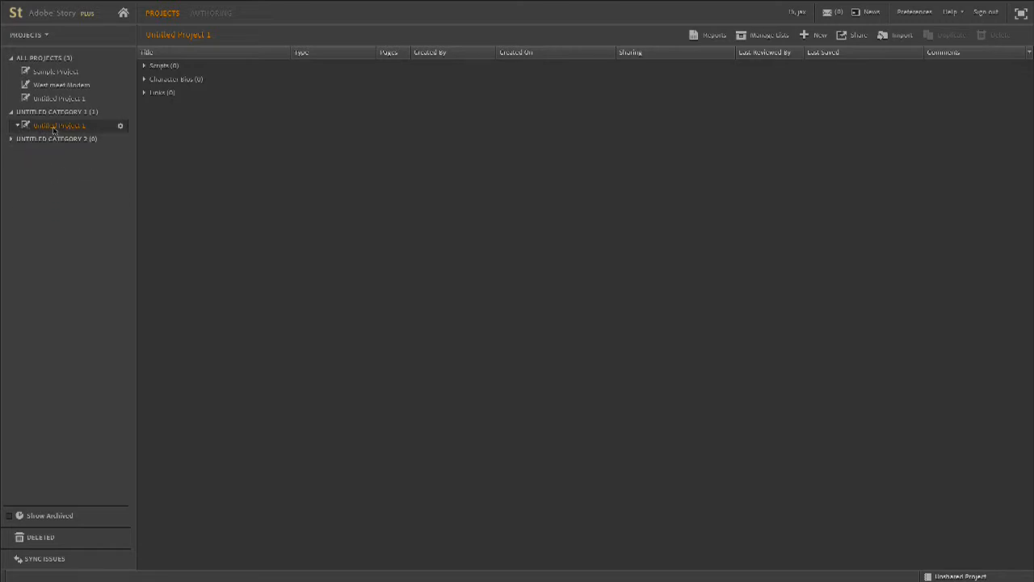
left_click(12, 114)
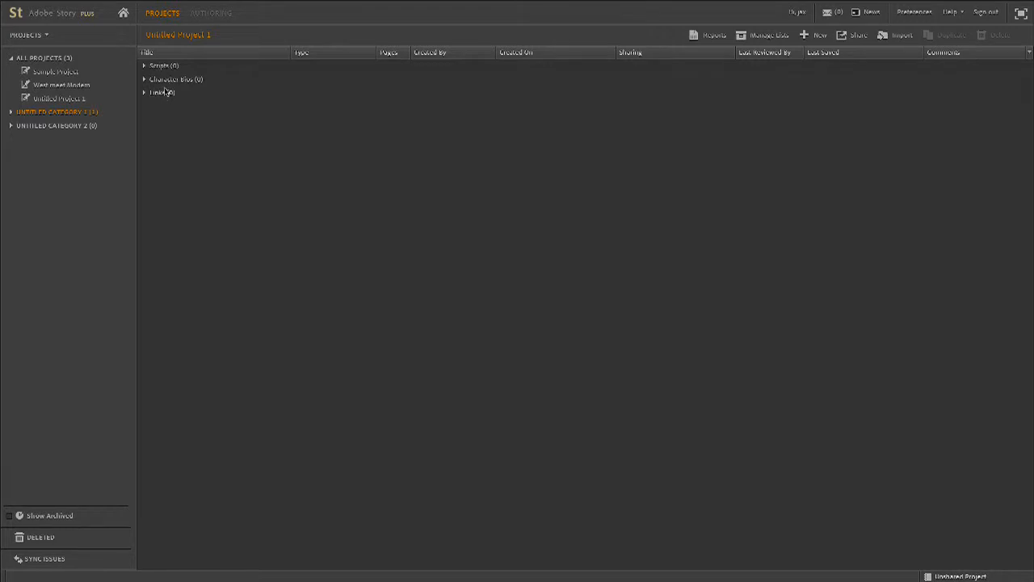
Create a new document of type Film Script titled Untitled Film Script 1 with the Film Template.
left_click(818, 36)
left_click(493, 259)
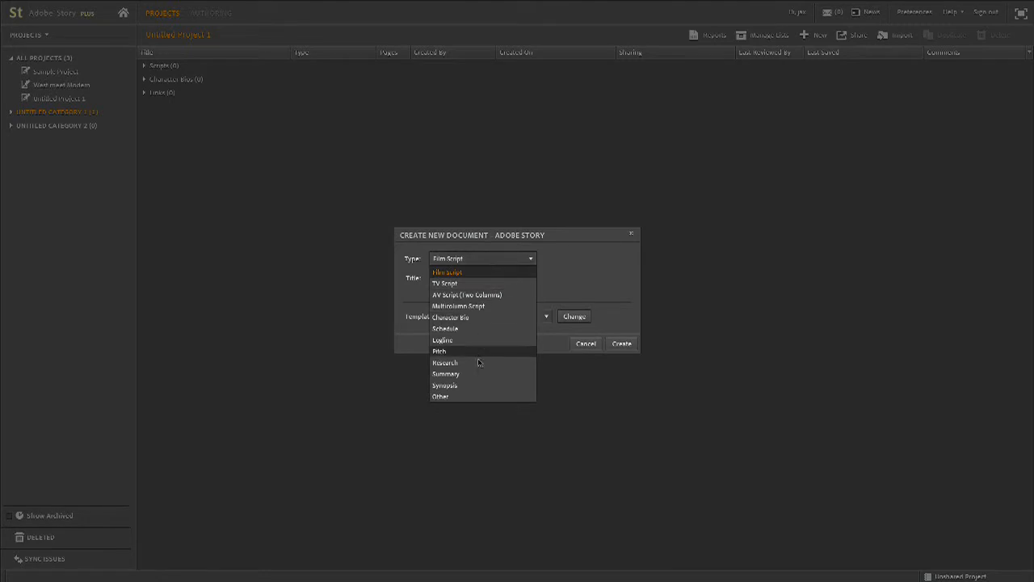
left_click(496, 275)
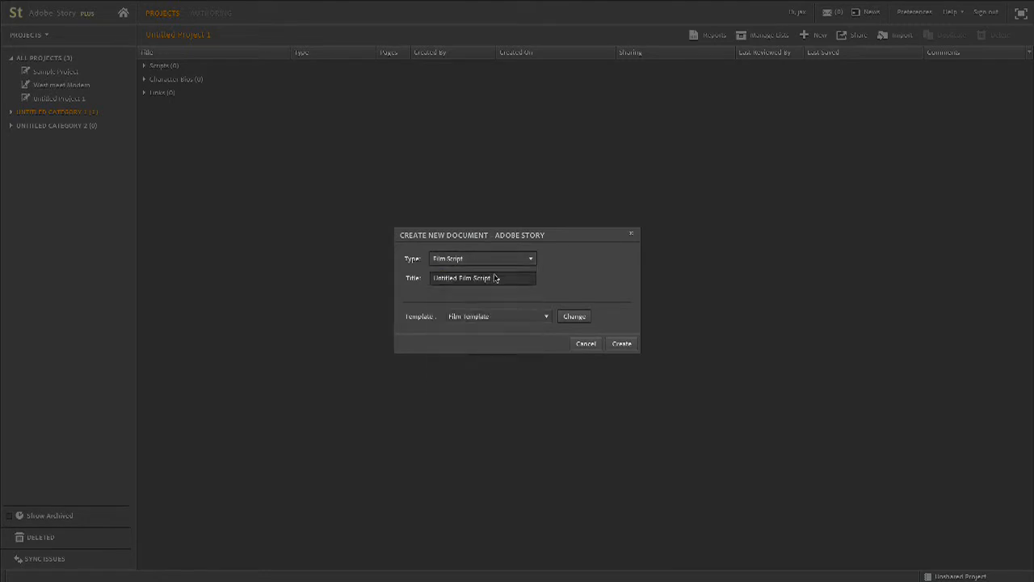
left_click_drag(502, 278, 427, 279)
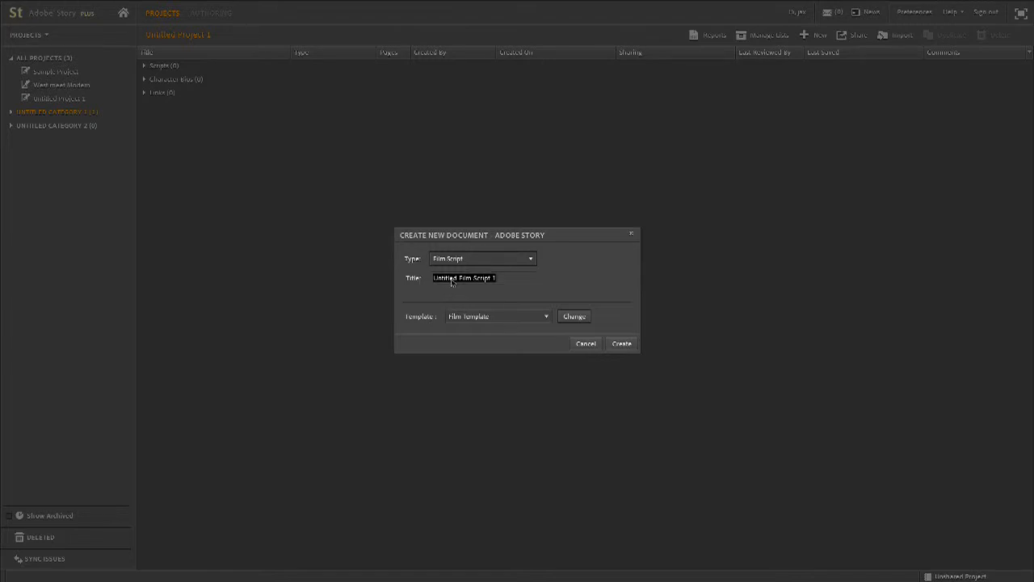
left_click(546, 316)
left_click(546, 321)
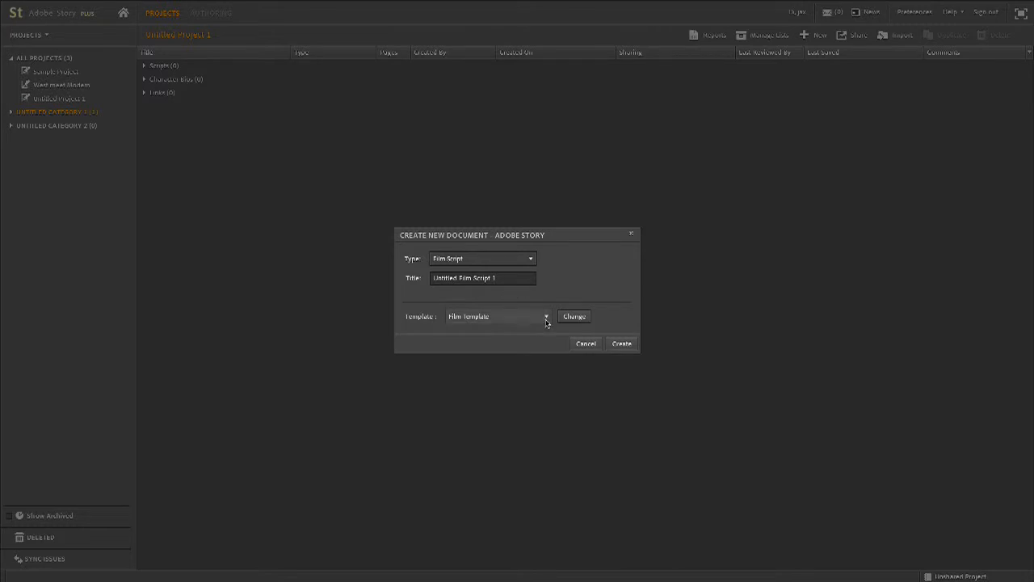
left_click(546, 321)
left_click(546, 320)
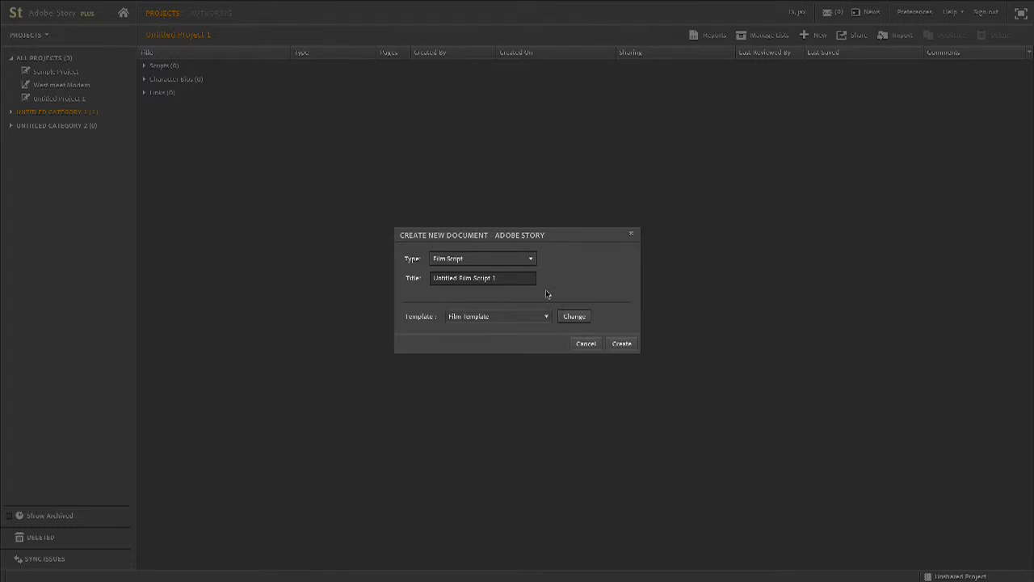
left_click(621, 343)
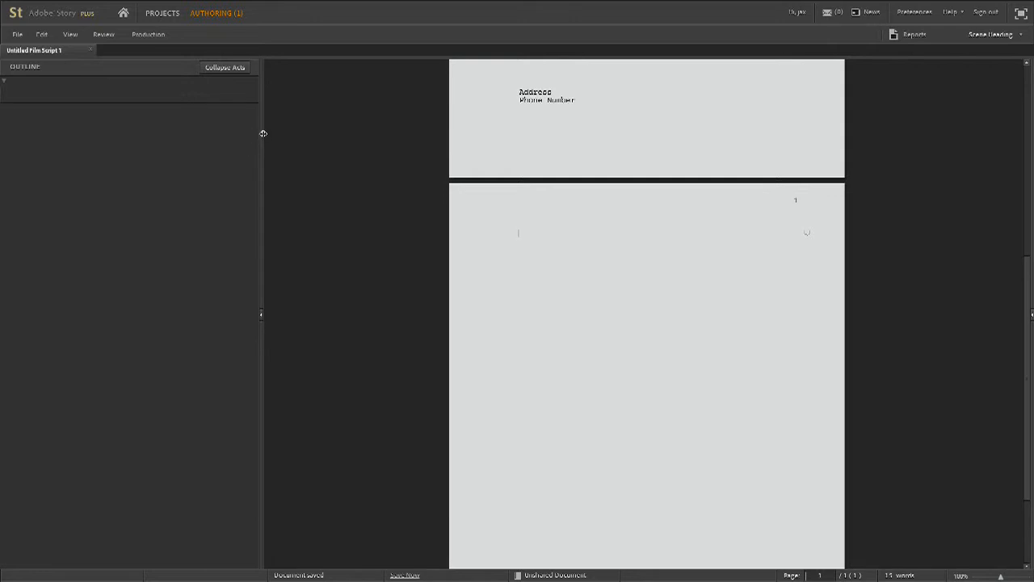
Go to the new script's title page, try selecting its title, and leave full-screen mode.
scroll(637, 192, "down", 1)
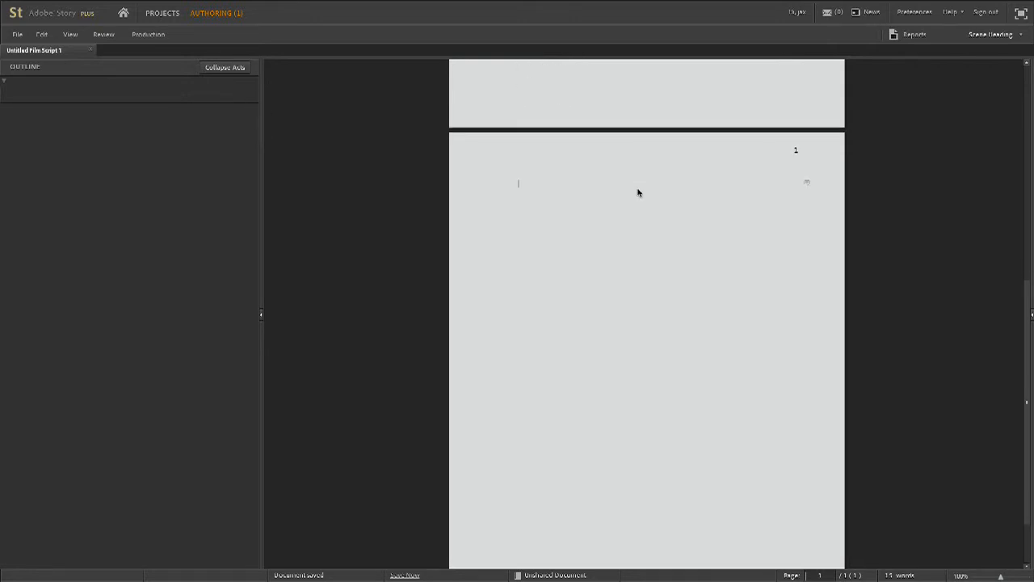
scroll(638, 191, "up", 1)
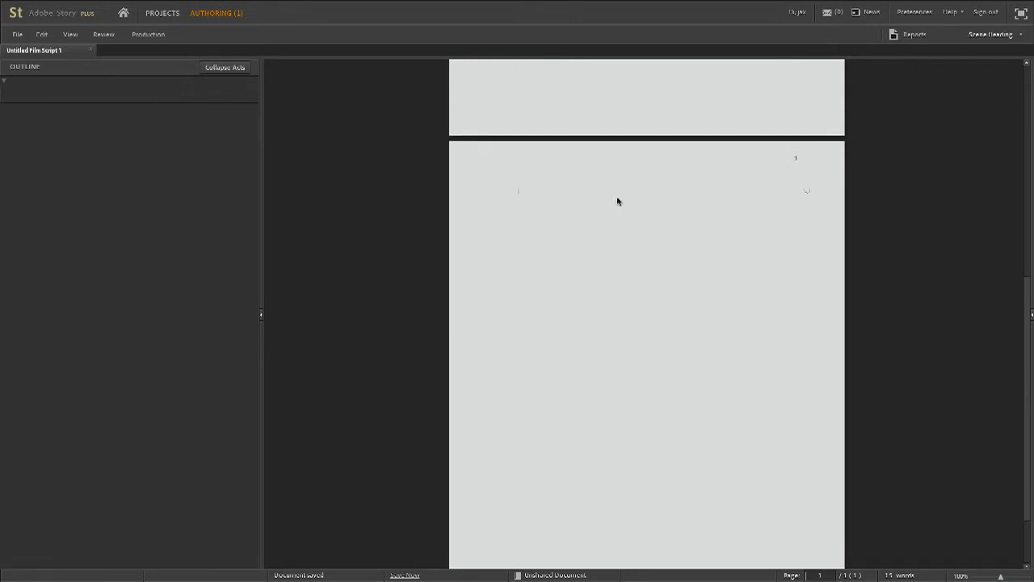
scroll(926, 189, "up", 4)
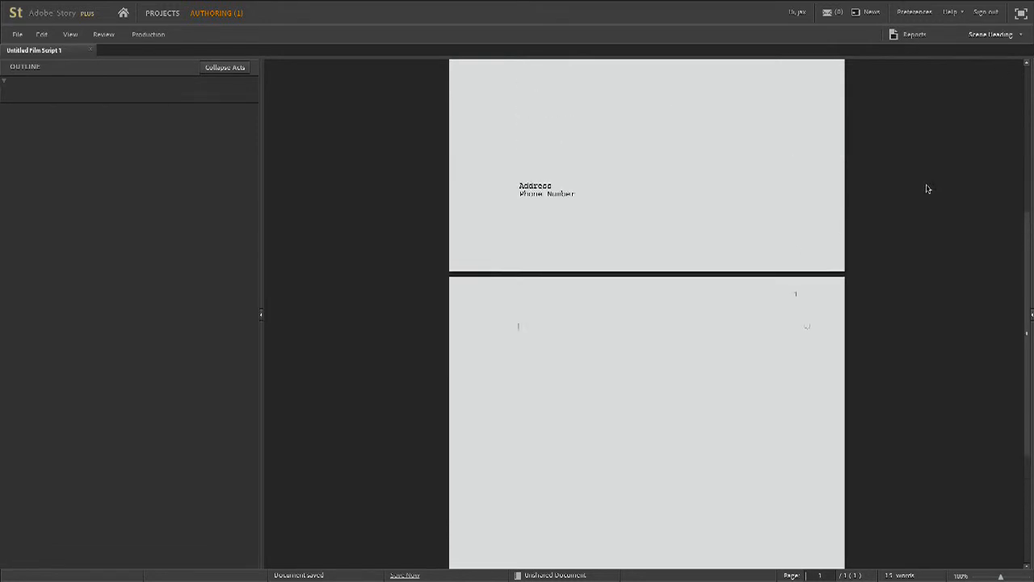
scroll(926, 188, "up", 5)
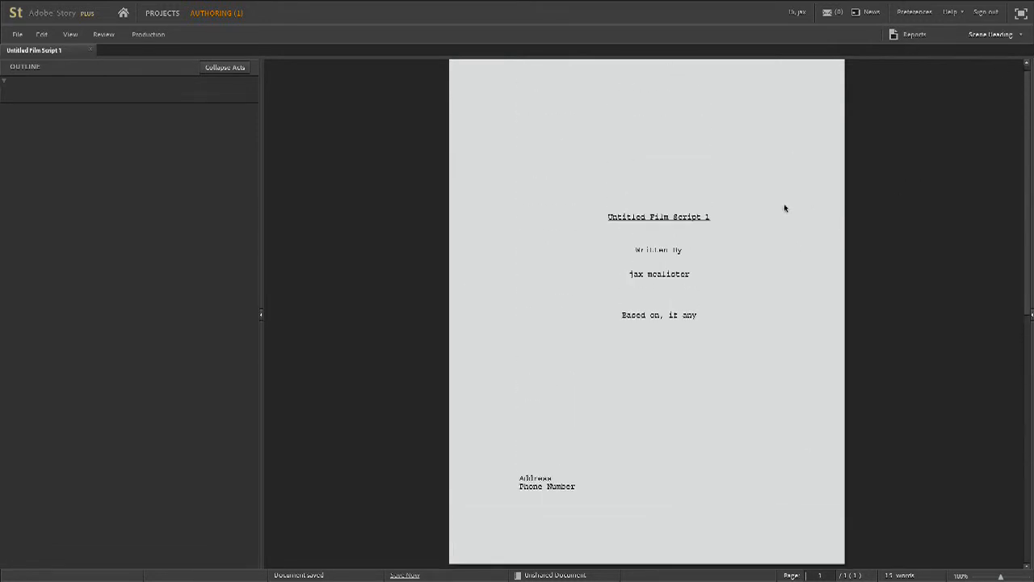
left_click_drag(710, 227, 604, 223)
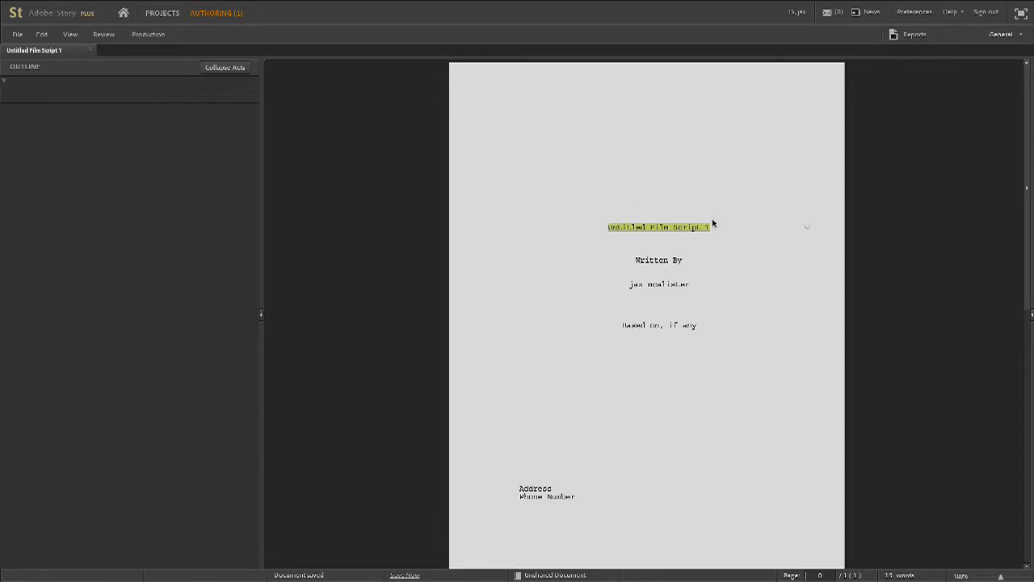
left_click(854, 276)
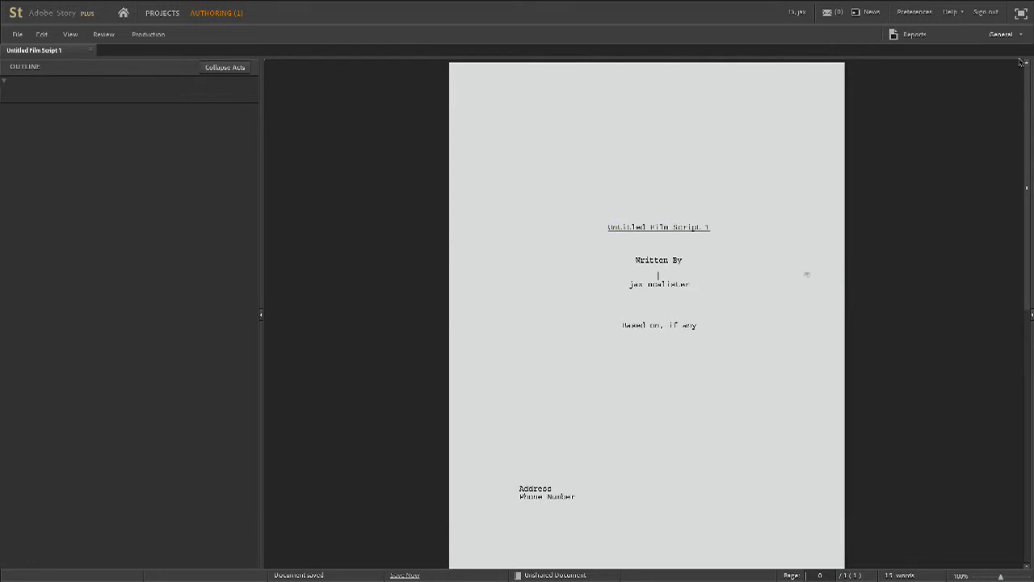
left_click(1021, 16)
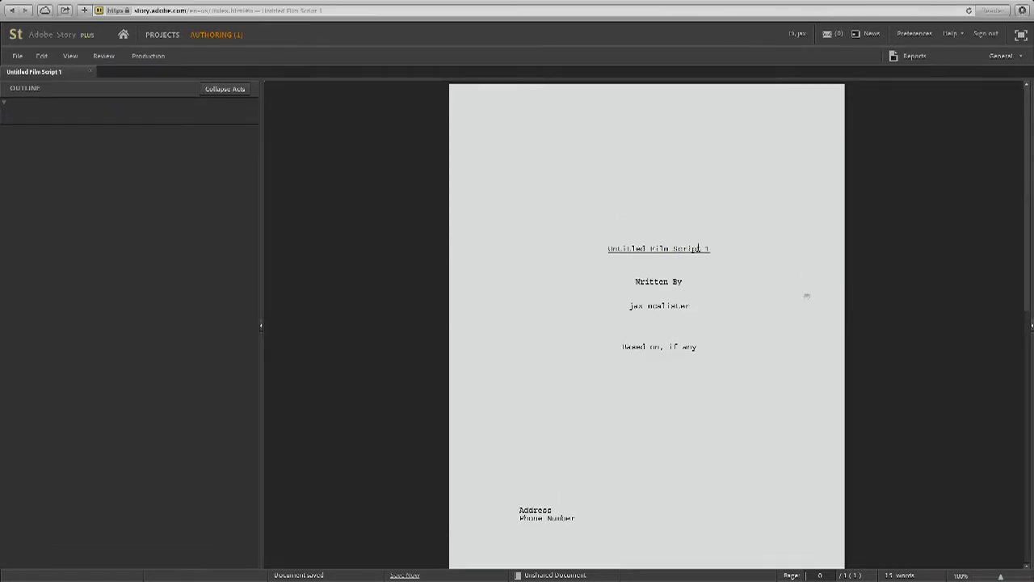
Replace the script title on the title page with Example and the author line with the writer's full name.
double_click(699, 227)
left_click(700, 249)
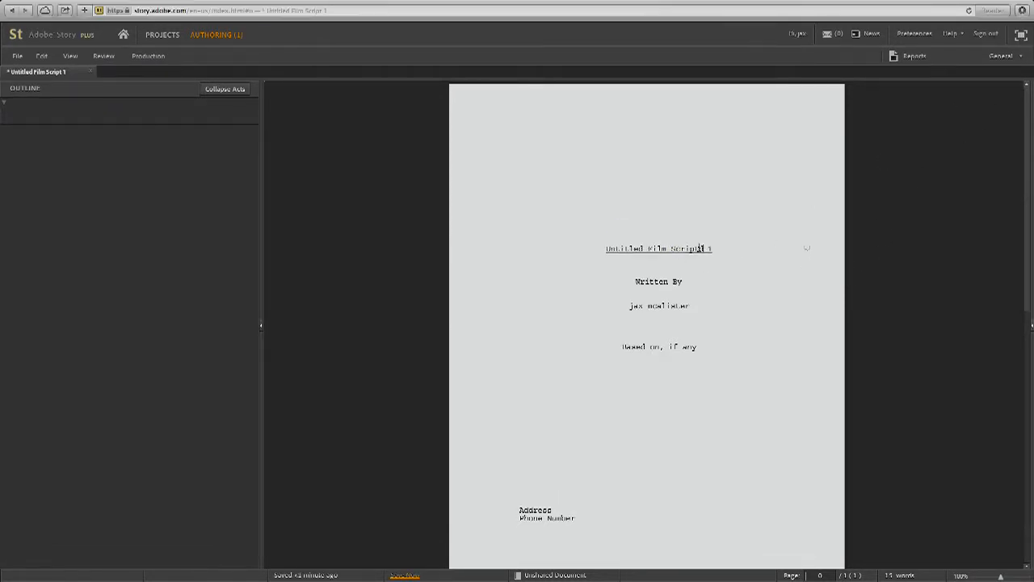
left_click(803, 250)
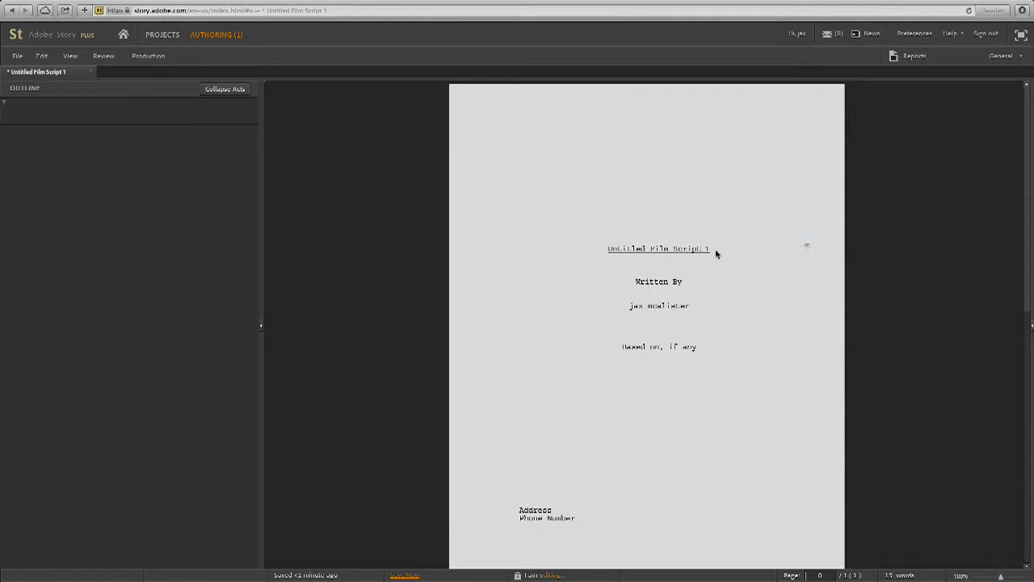
left_click_drag(710, 250, 610, 254)
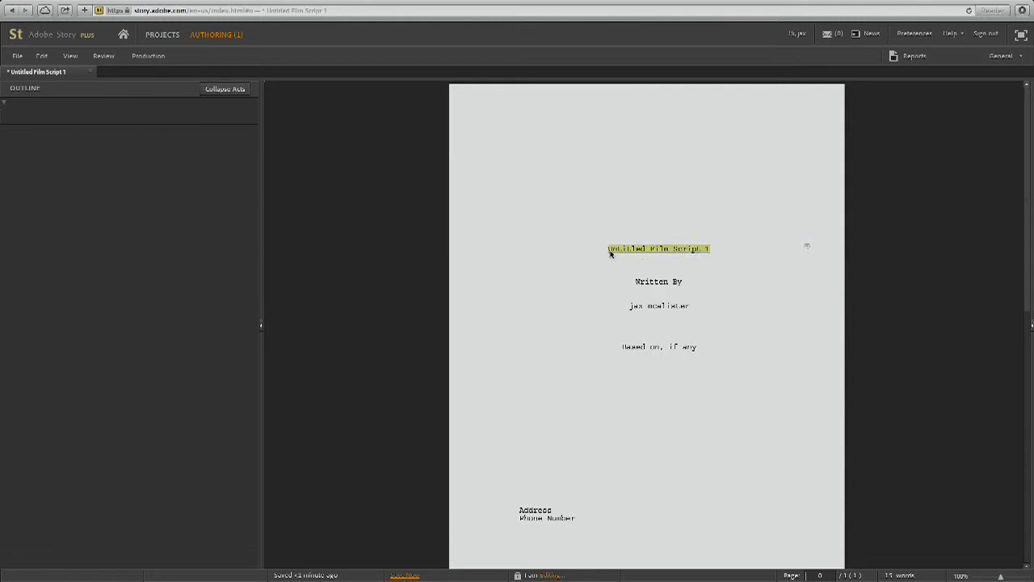
key("BackSpace")
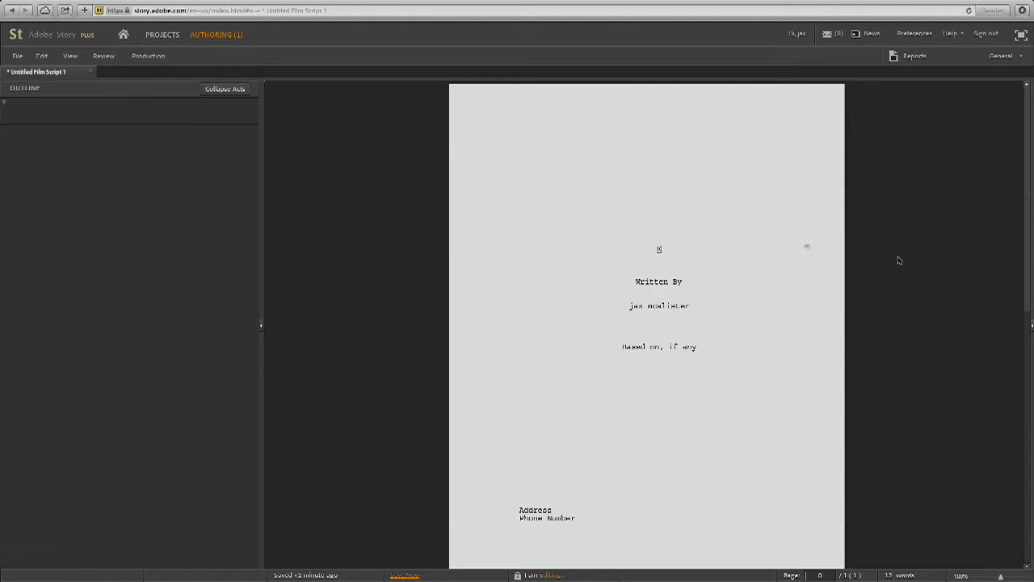
type("Example")
left_click_drag(688, 308, 630, 309)
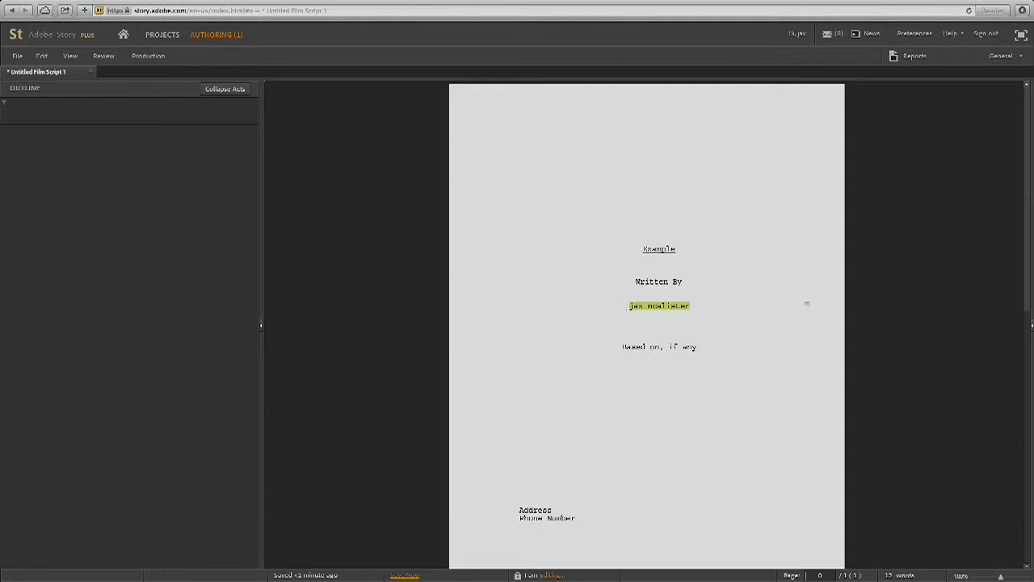
type("Jackson McAlister")
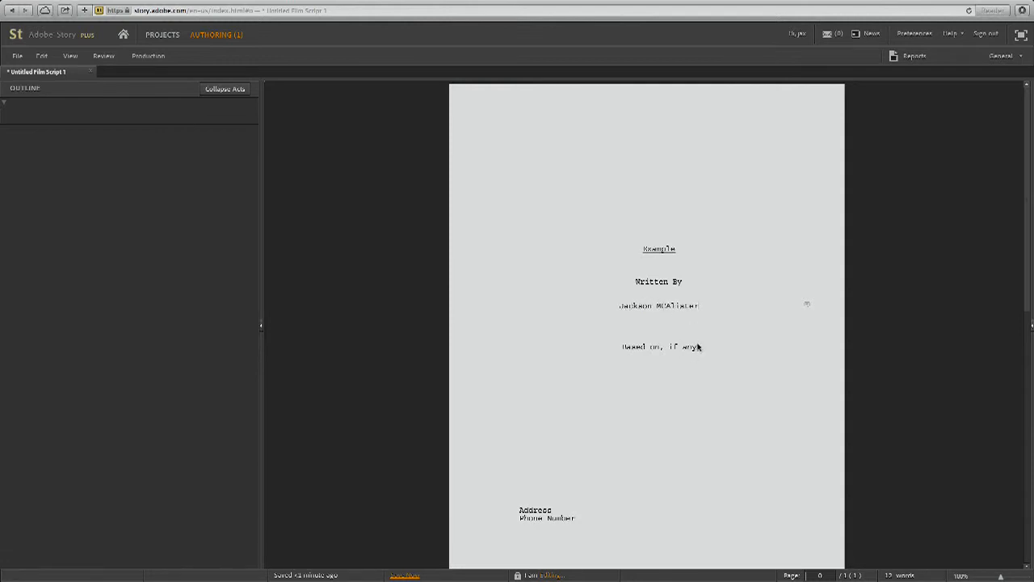
Delete the "Based on, if any" line and the blank lines between it and the author's name.
left_click_drag(699, 347, 620, 353)
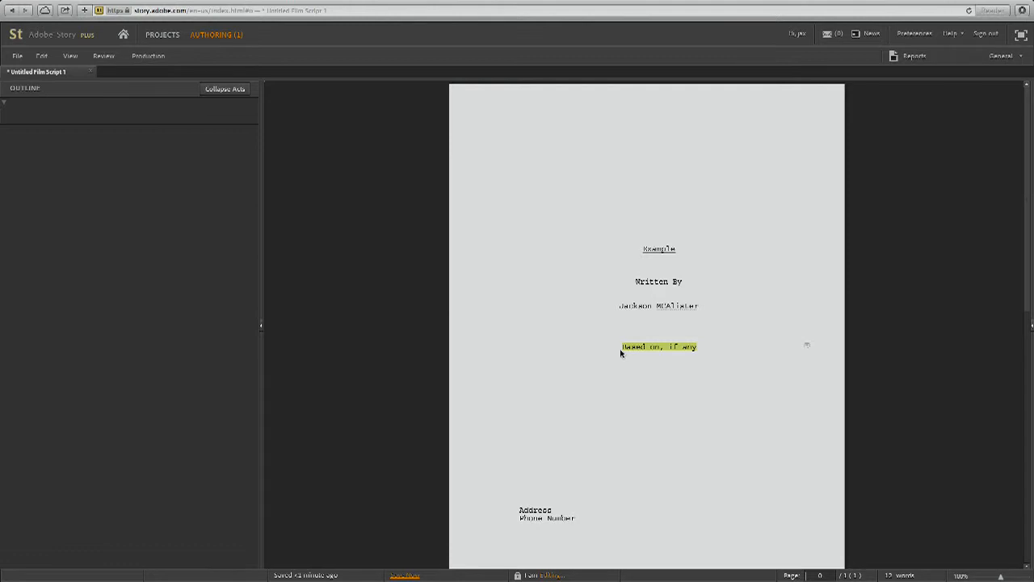
key("BackSpace")
key("BackSpace")
key("BackSpace")
key("BackSpace")
key("BackSpace")
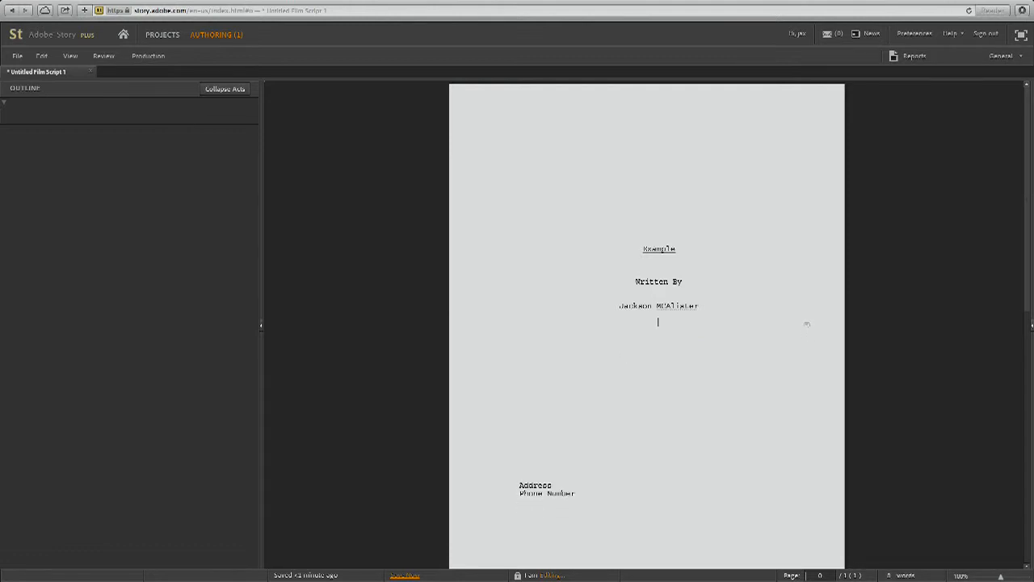
key("BackSpace")
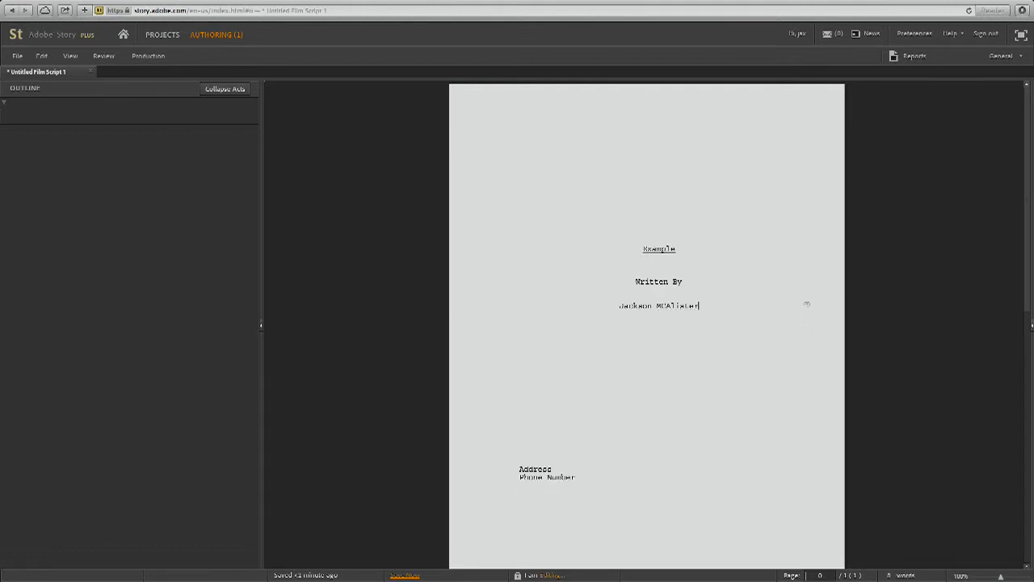
Change the second letter of the author's surname to a lowercase c.
left_click(664, 305)
key("BackSpace")
type("c")
Delete the Address and Phone Number placeholder lines from the title page.
scroll(670, 369, "down", 7)
scroll(659, 362, "up", 5)
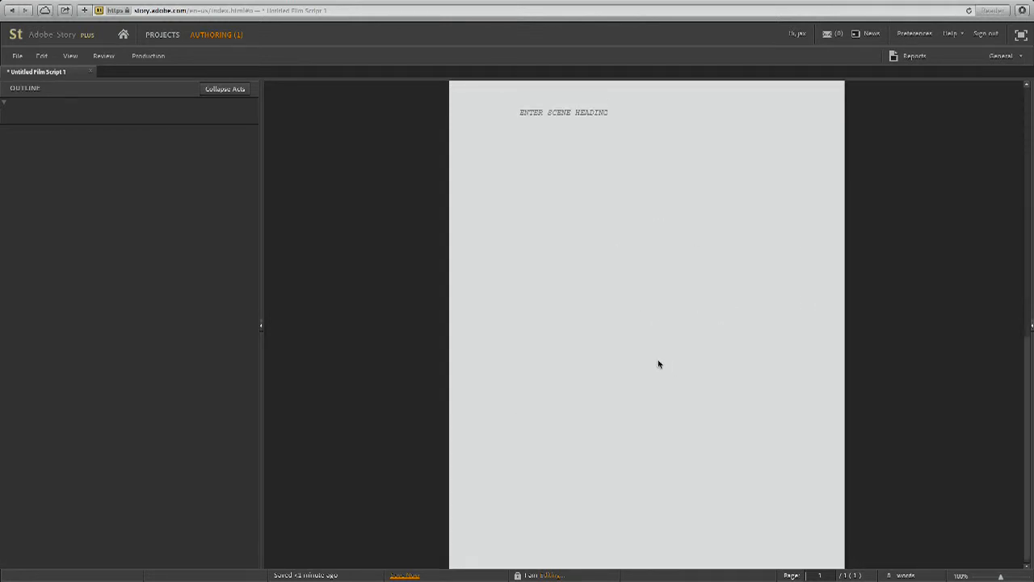
left_click_drag(584, 355, 505, 351)
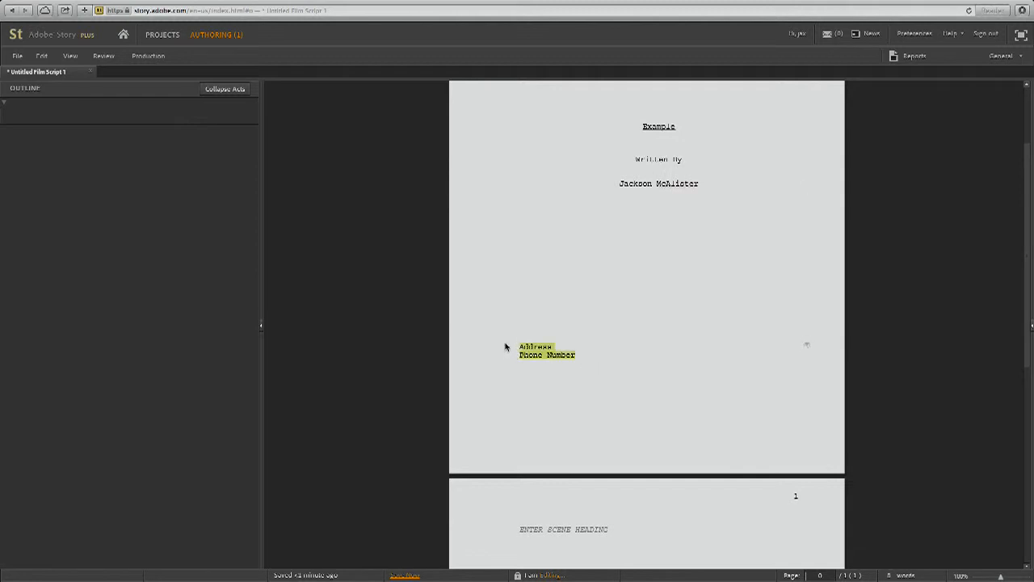
key("BackSpace")
scroll(591, 350, "down", 3)
scroll(591, 351, "up", 7)
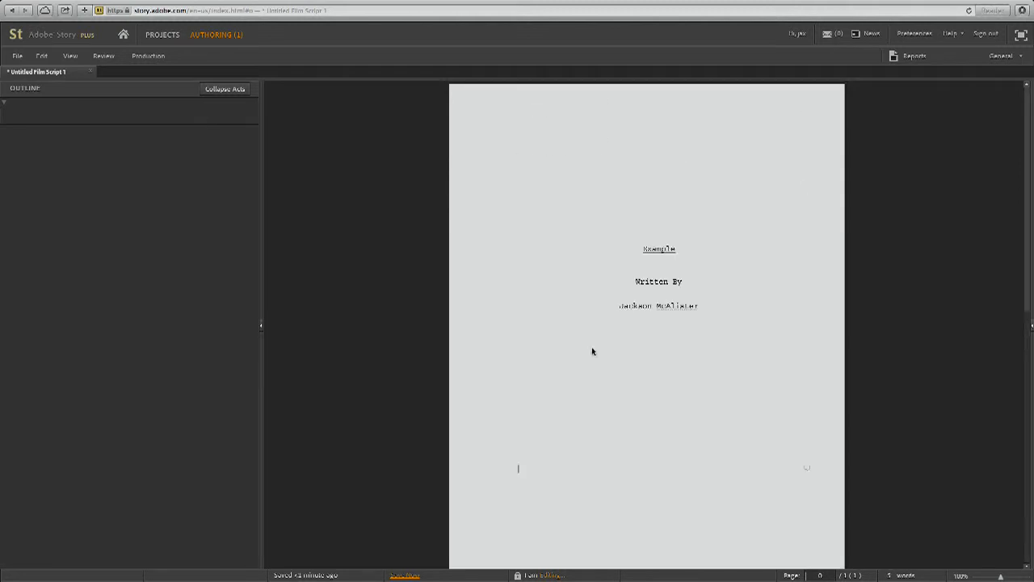
Look over the title page and page 1, and place the cursor in the empty scene heading on page 1.
scroll(591, 351, "down", 7)
scroll(591, 349, "up", 3)
scroll(590, 349, "down", 6)
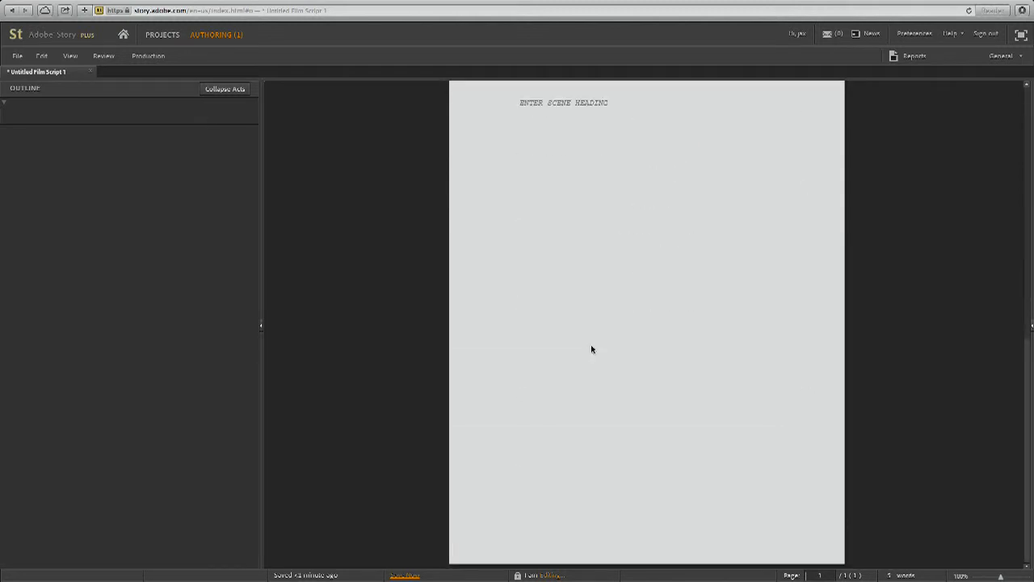
scroll(590, 349, "up", 1)
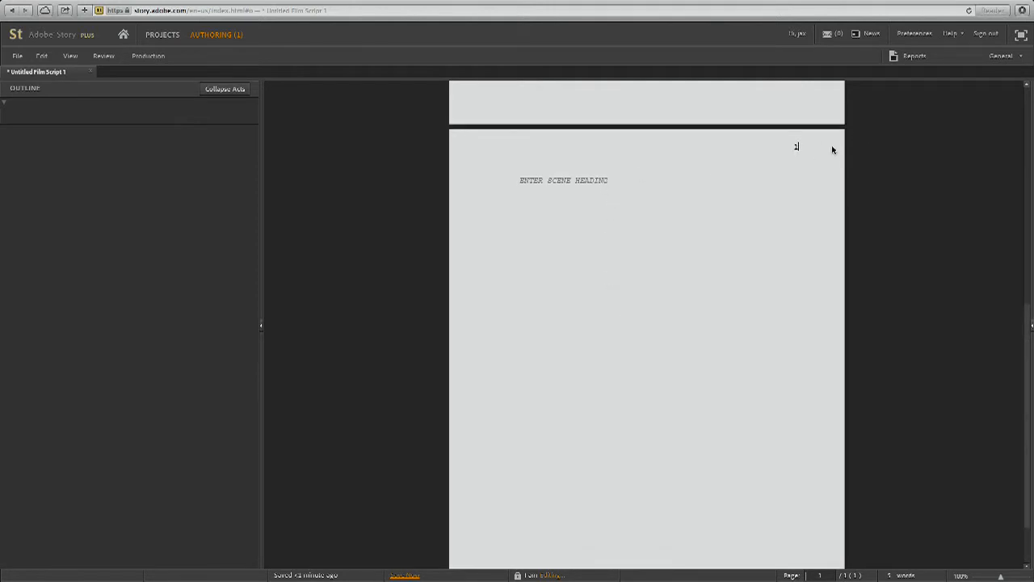
left_click(752, 174)
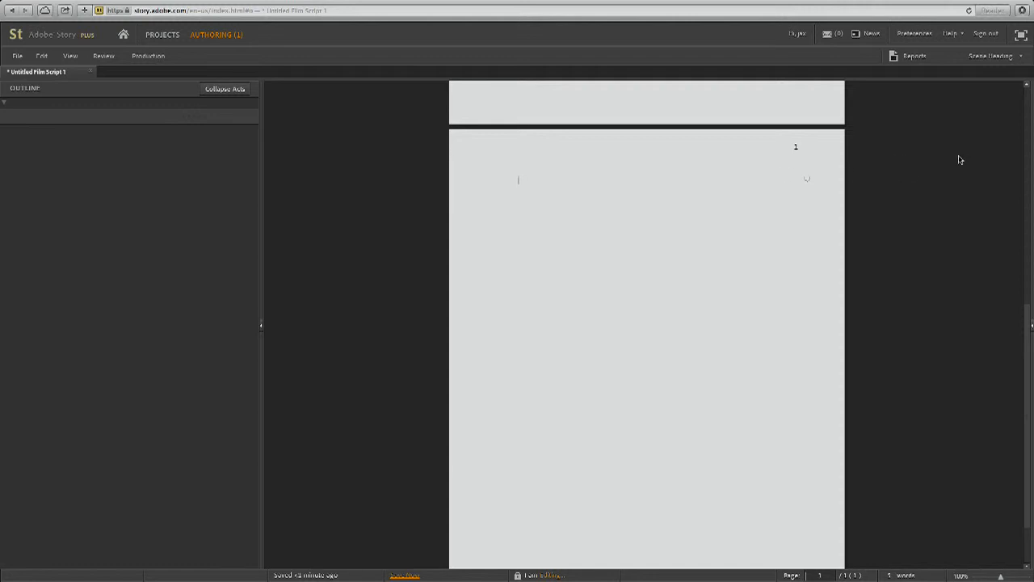
left_click(760, 103)
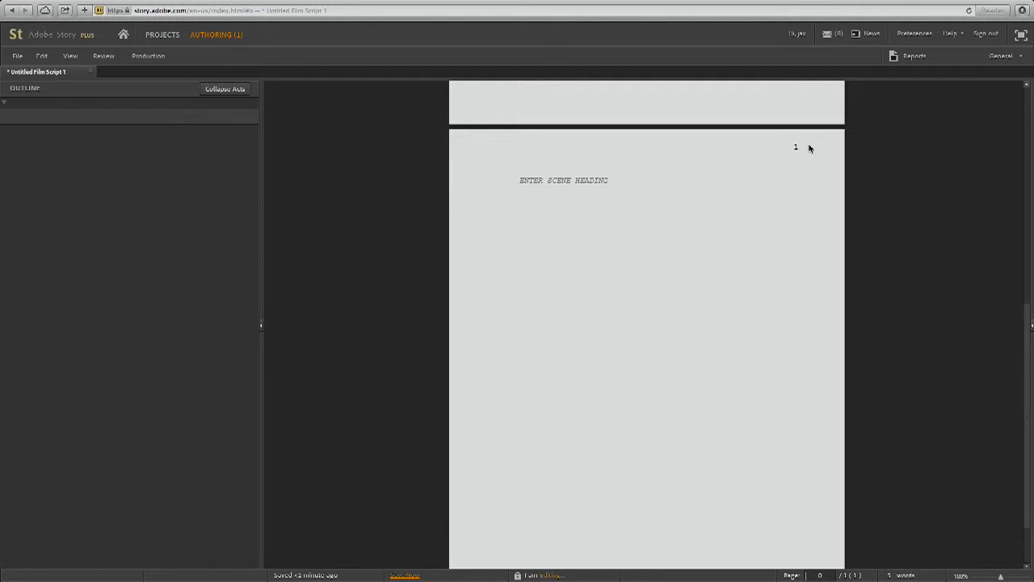
left_click(595, 179)
left_click(881, 157)
left_click(570, 174)
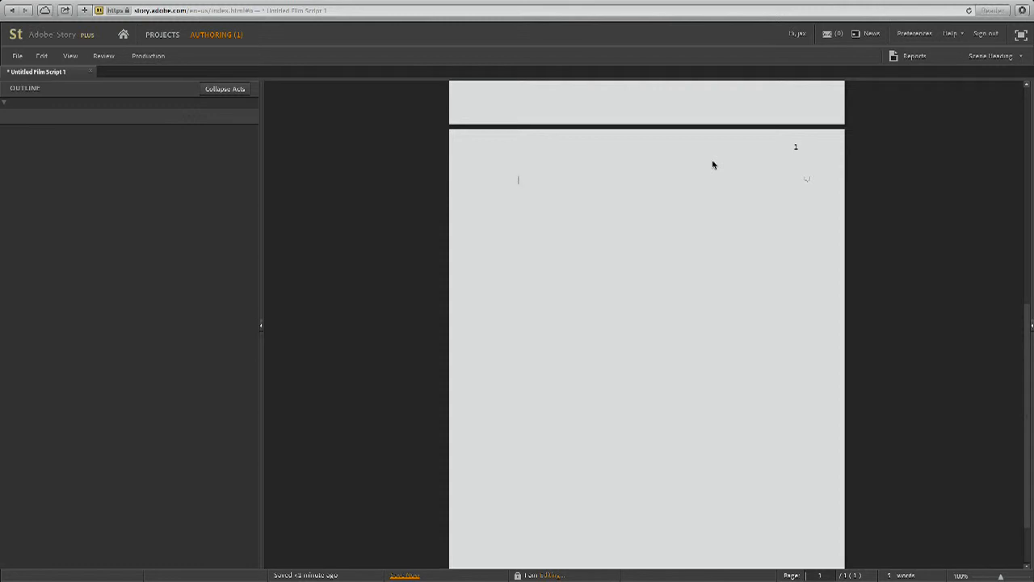
type("INT")
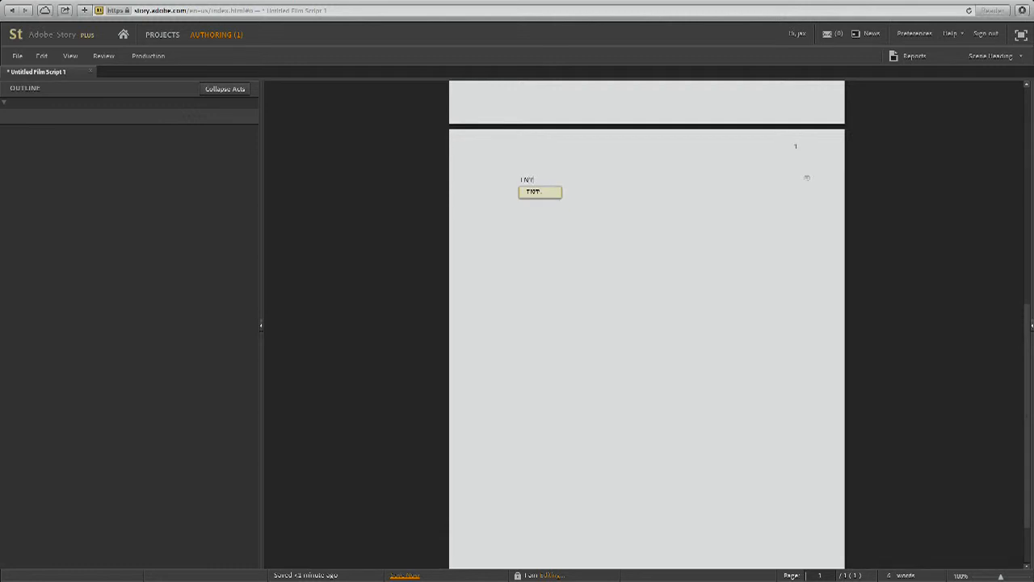
key("BackSpace")
key("BackSpace")
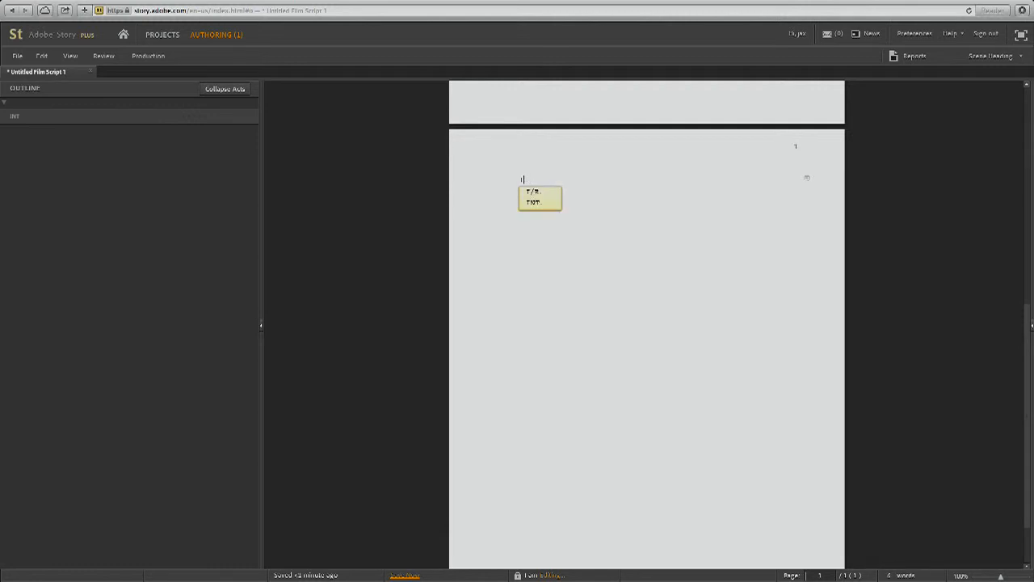
key("BackSpace")
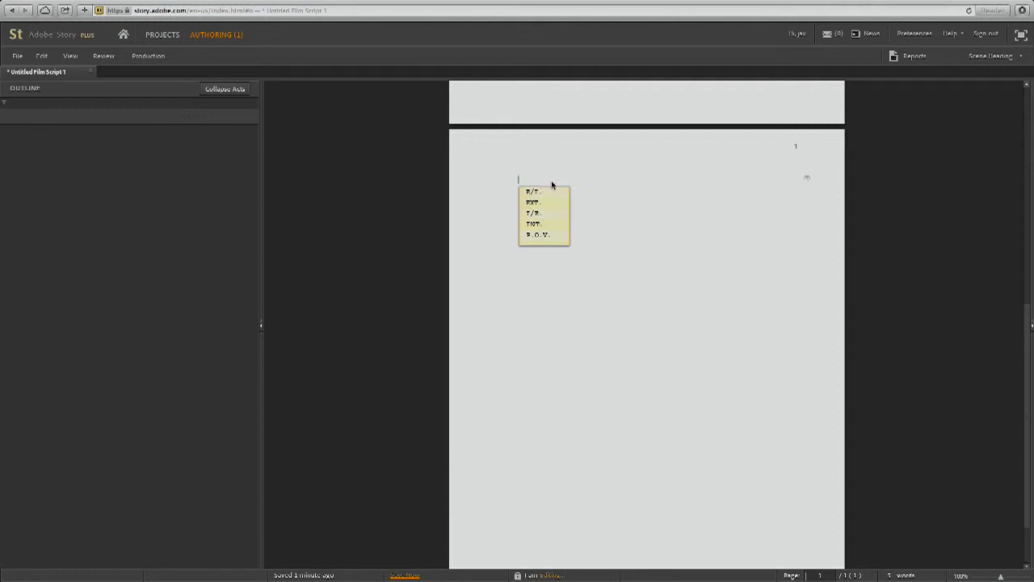
Begin the scene heading on page 1 as "INT. - PARK -", using the suggested INT. prefix.
left_click(549, 224)
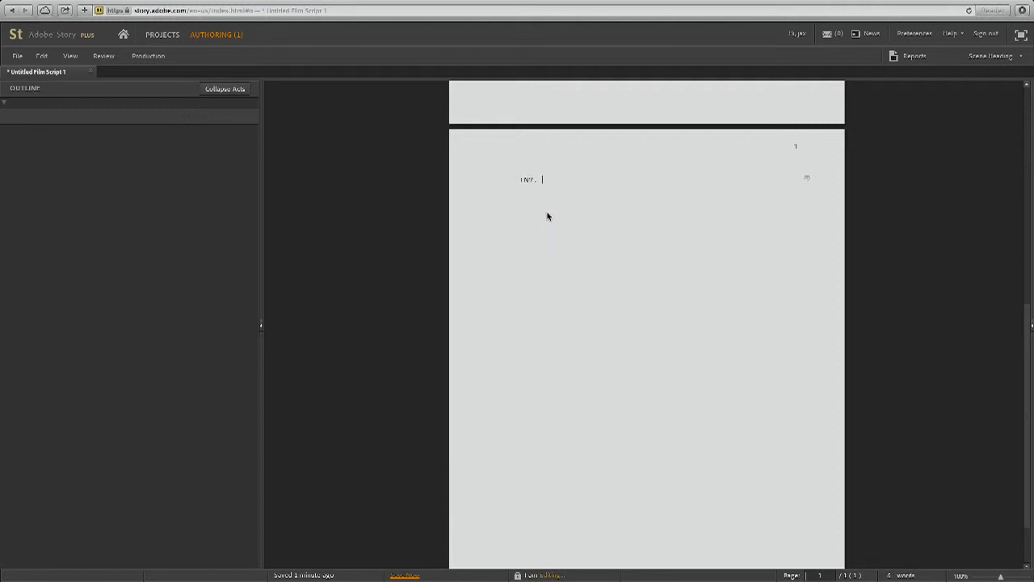
type("-")
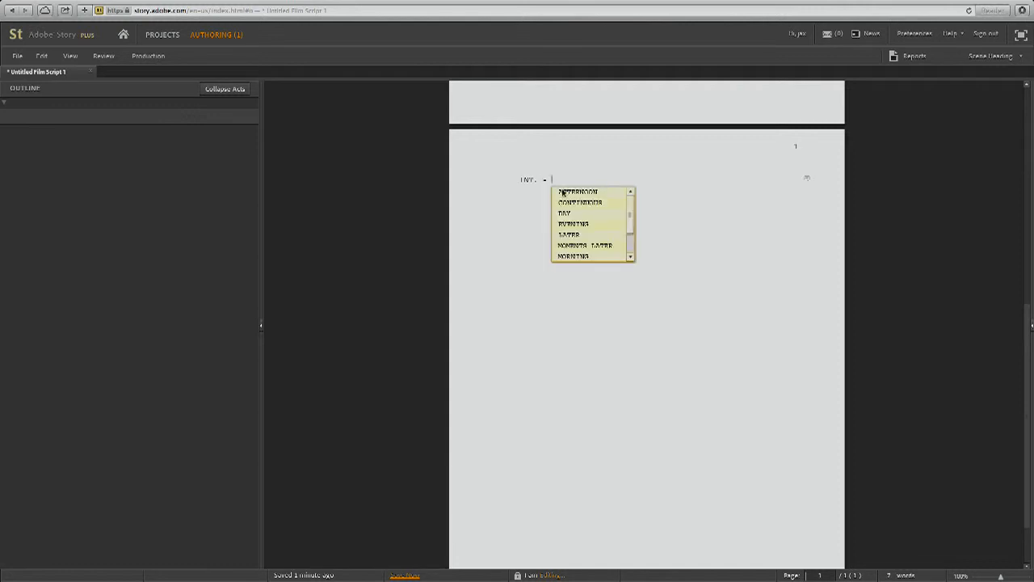
left_click_drag(631, 210, 631, 134)
type("PAR")
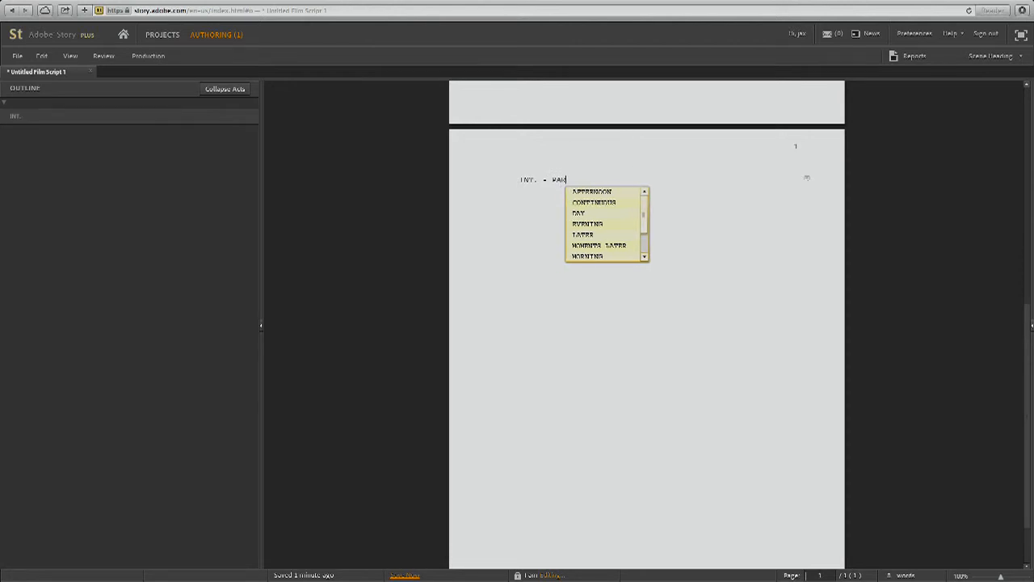
type("K -")
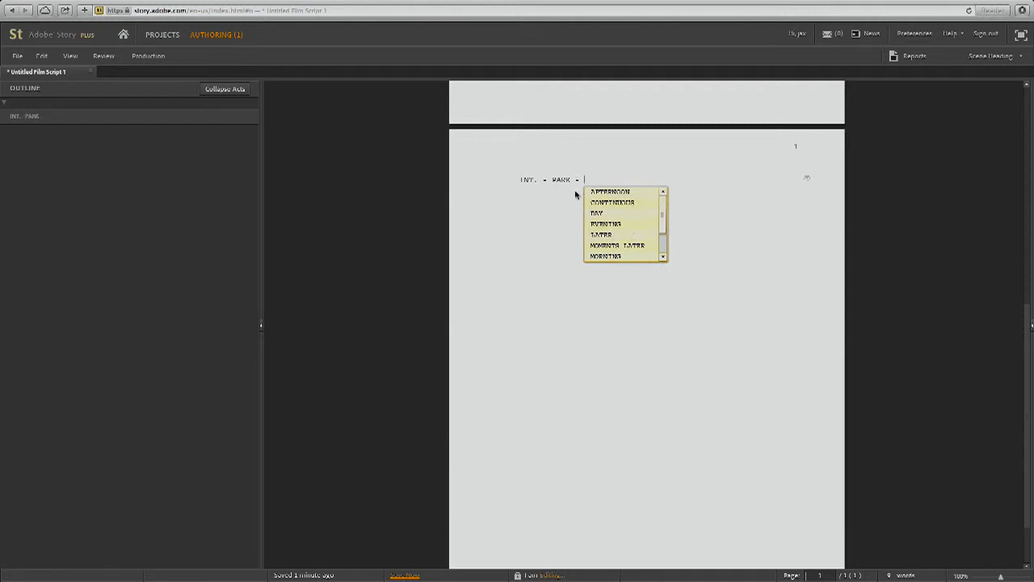
mouse_move(664, 206)
left_mouse_down()
mouse_move(660, 245)
mouse_move(655, 205)
left_mouse_up()
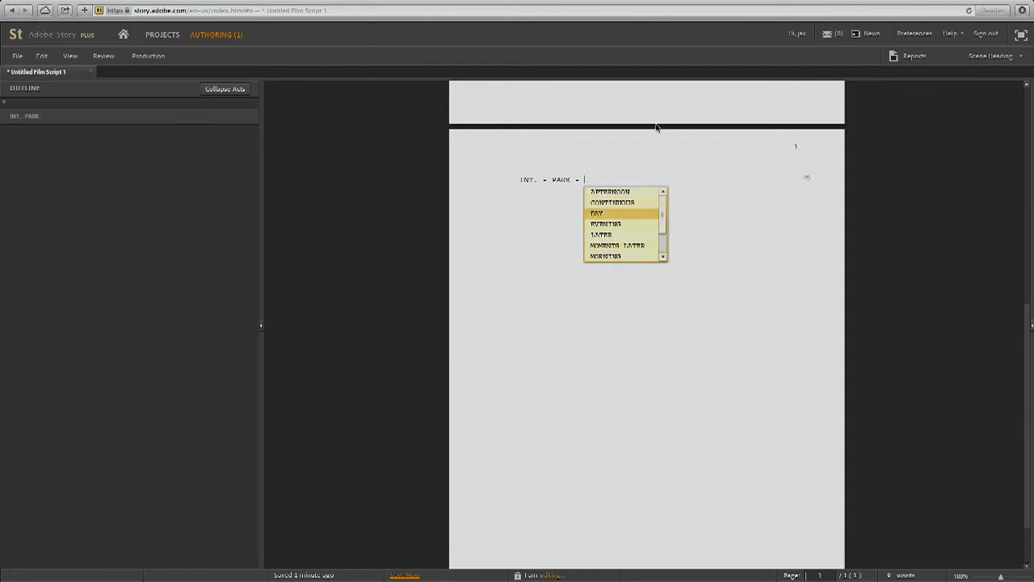
left_click_drag(572, 180, 552, 179)
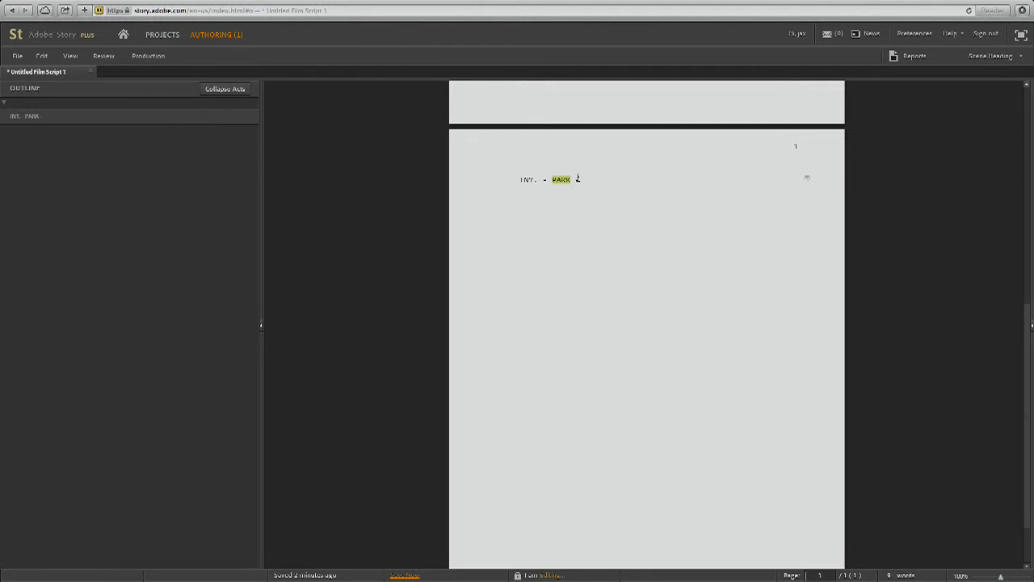
left_click(583, 179)
type("A")
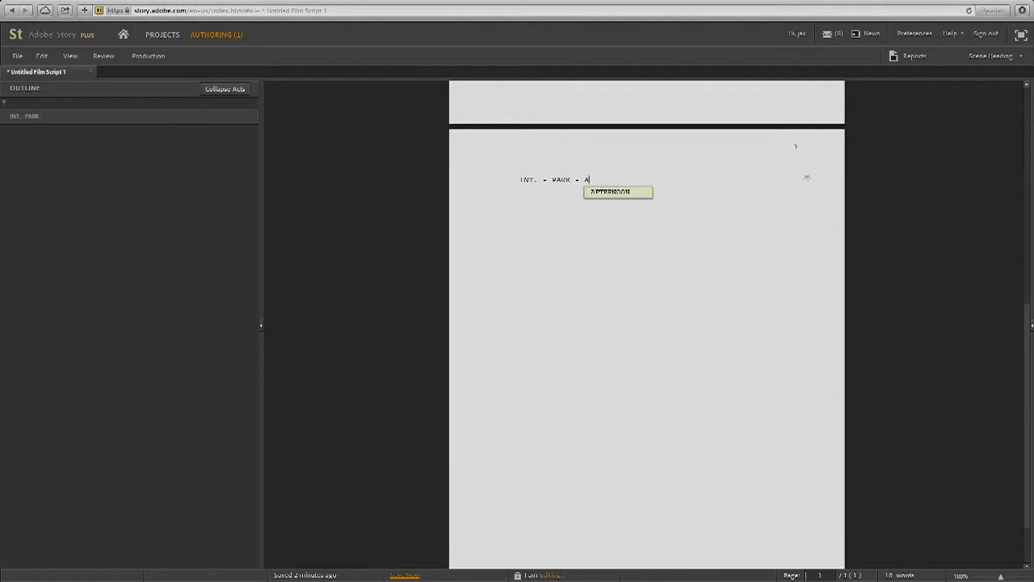
key("BackSpace")
type("A")
key("BackSpace")
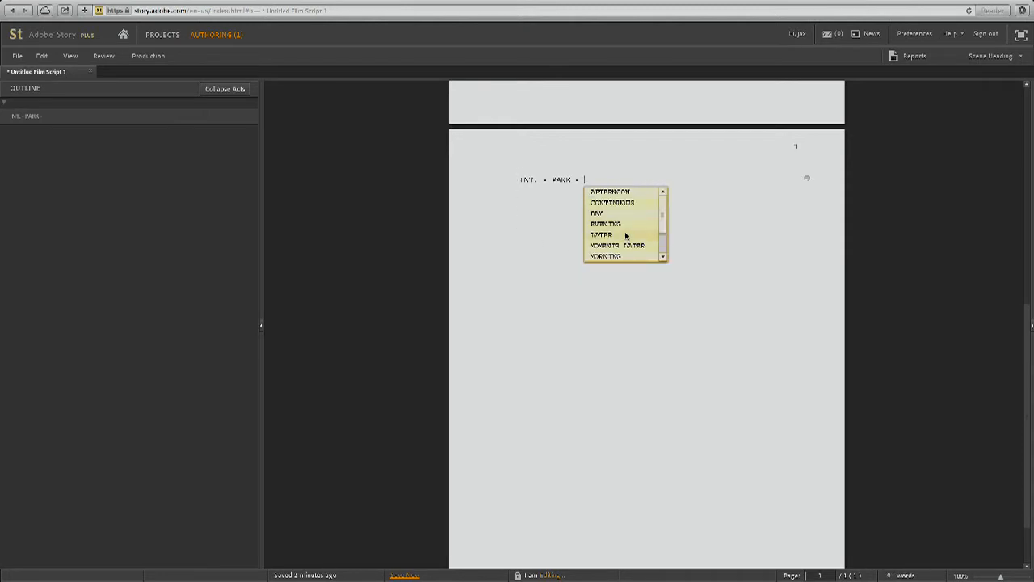
scroll(642, 239, "up", 3)
scroll(640, 239, "up", 3)
scroll(638, 238, "down", 6)
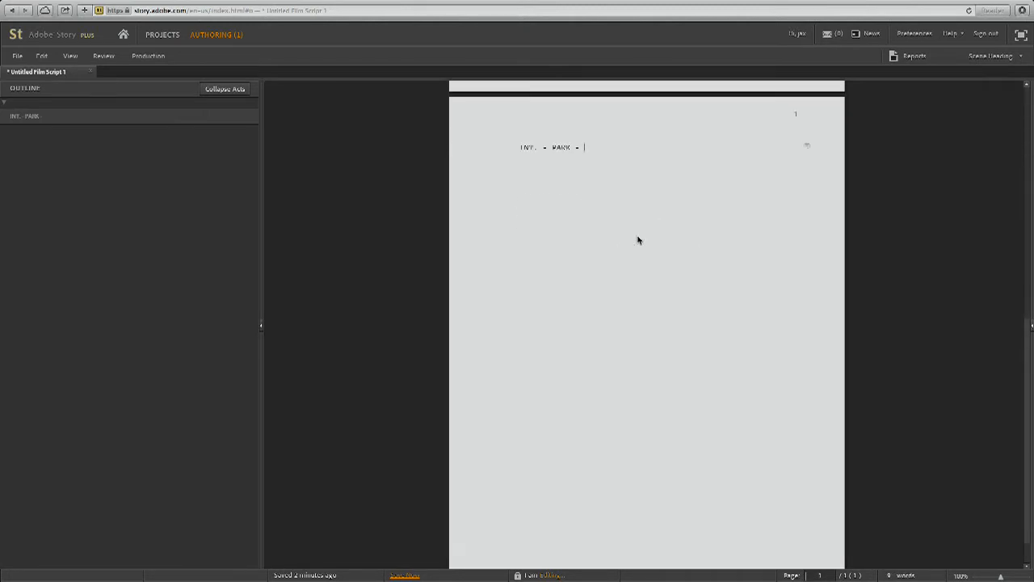
type("A")
key("BackSpace")
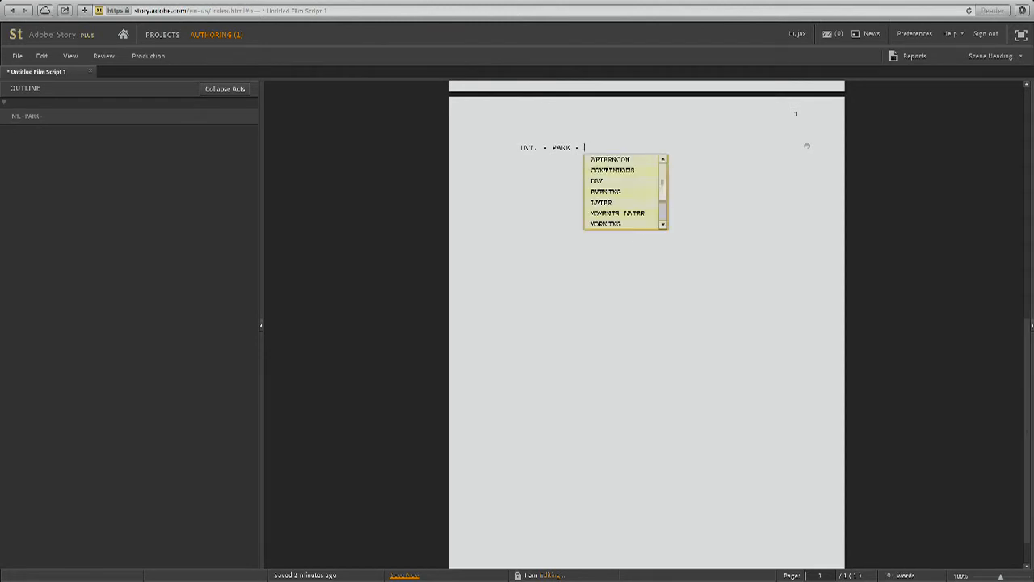
Complete the scene heading with the suggested time of day DAY and start a line below it.
left_click_drag(663, 171, 656, 219)
scroll(658, 172, "up", 2)
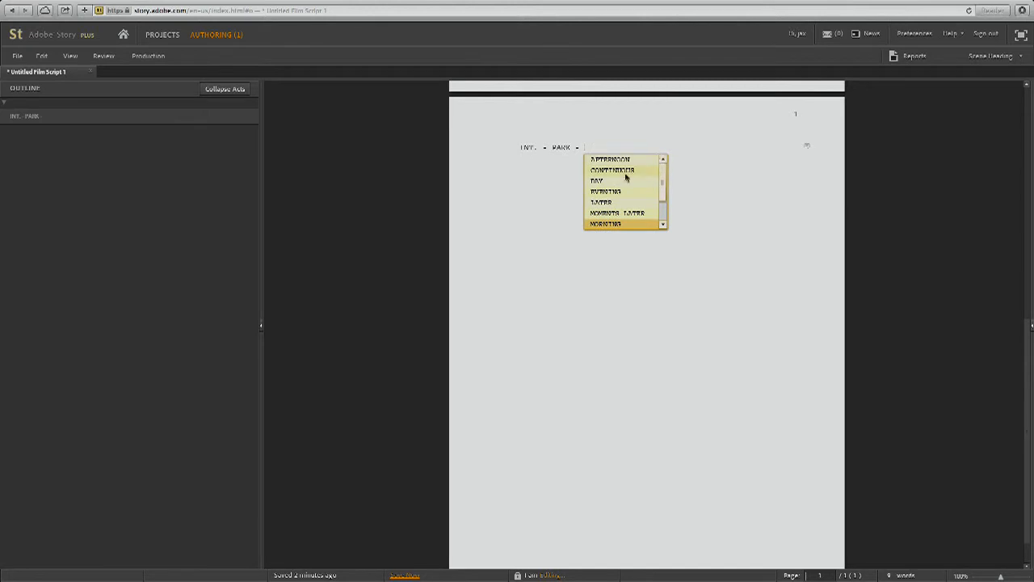
left_click(611, 182)
key("Return")
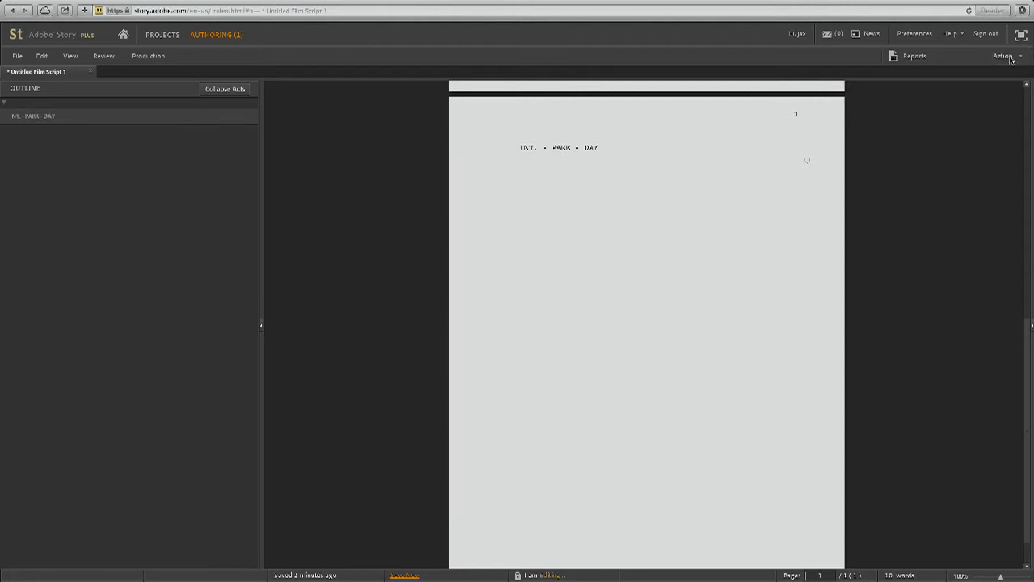
Examine the available script element types for the scene heading and the line below it.
left_click(1010, 59)
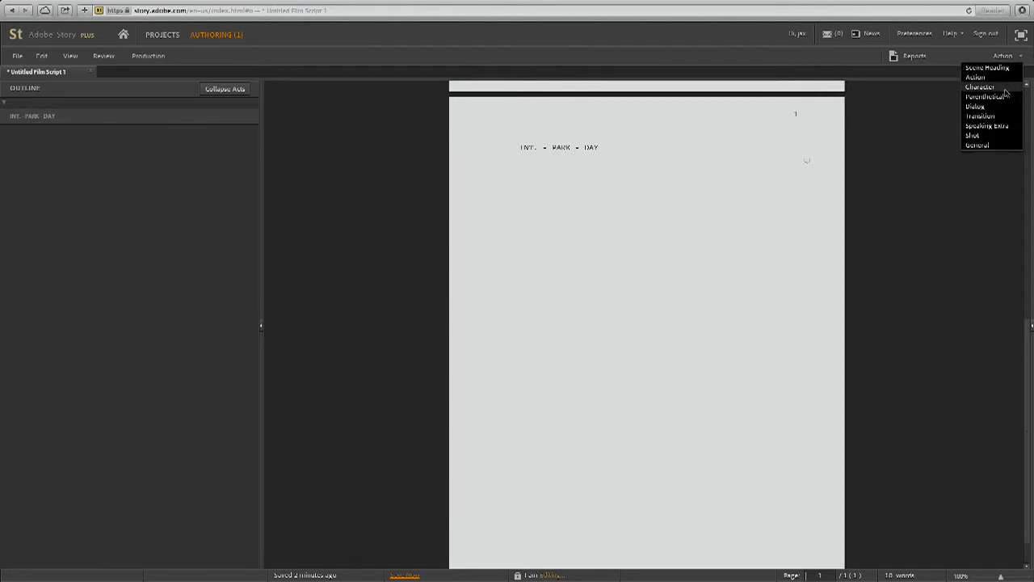
left_click(593, 154)
left_click(600, 147)
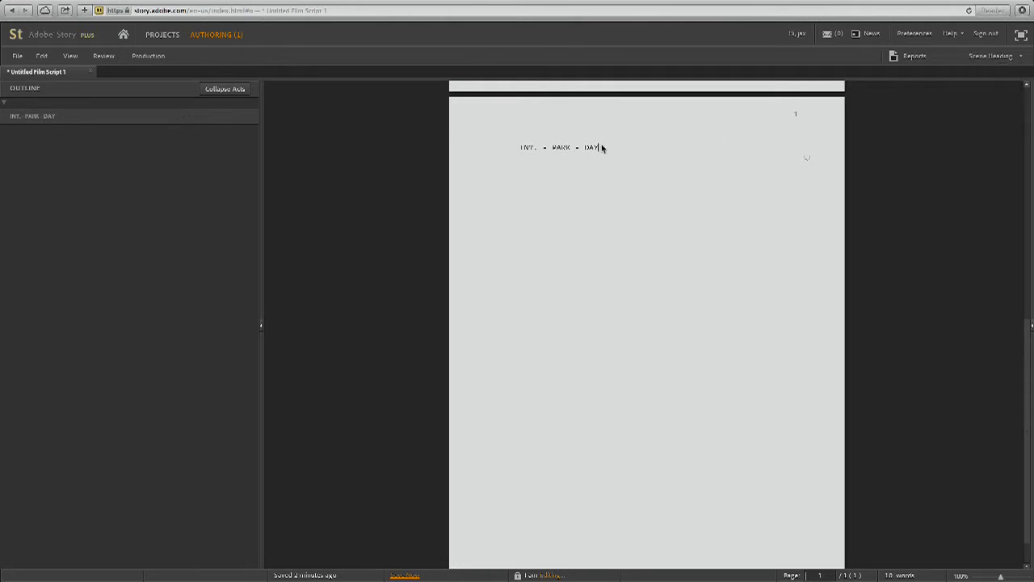
left_click(989, 56)
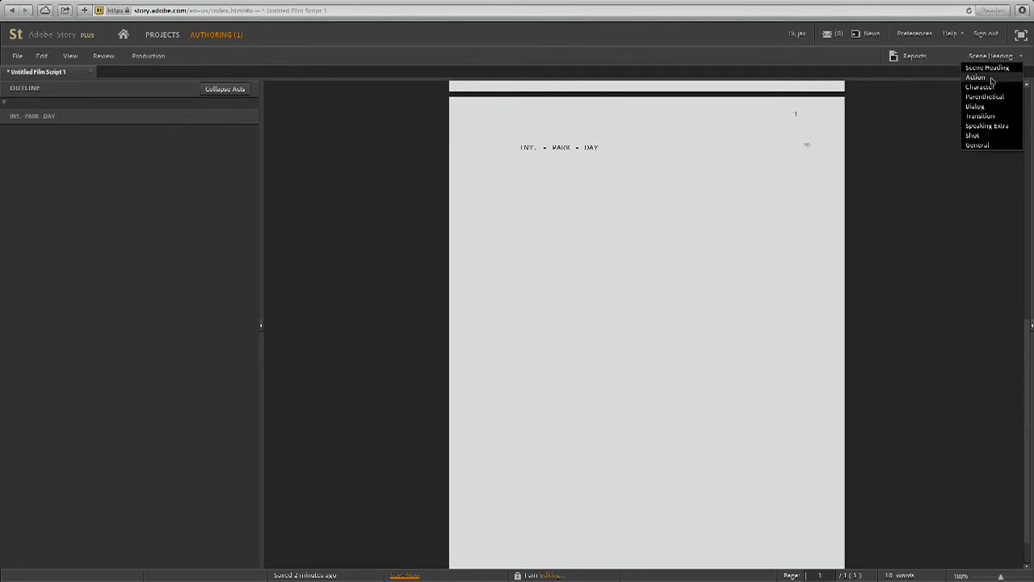
left_click(612, 148)
Try formatting the line below the scene heading as a Character element, and return to the heading's end.
key("Return")
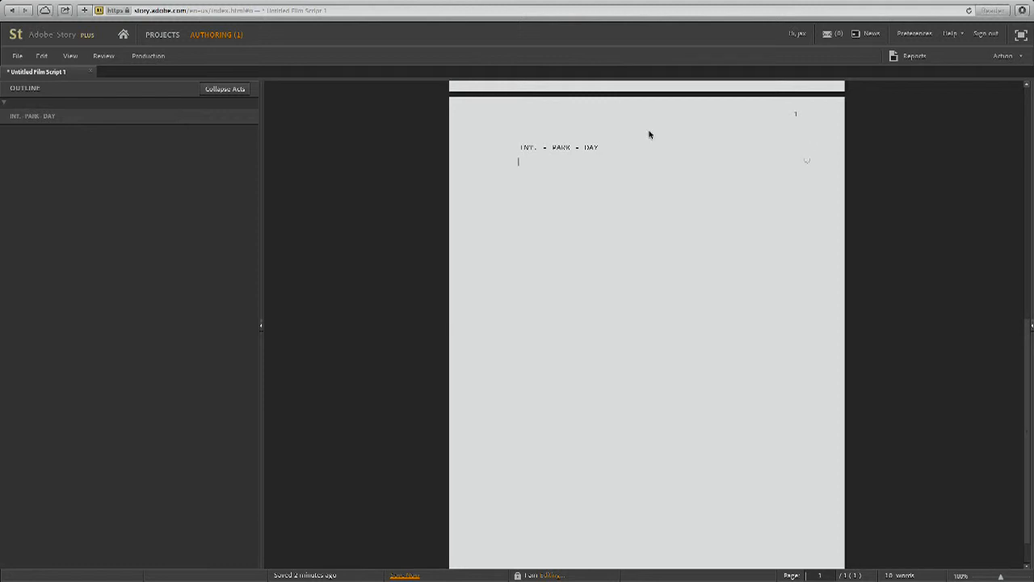
left_click(1005, 56)
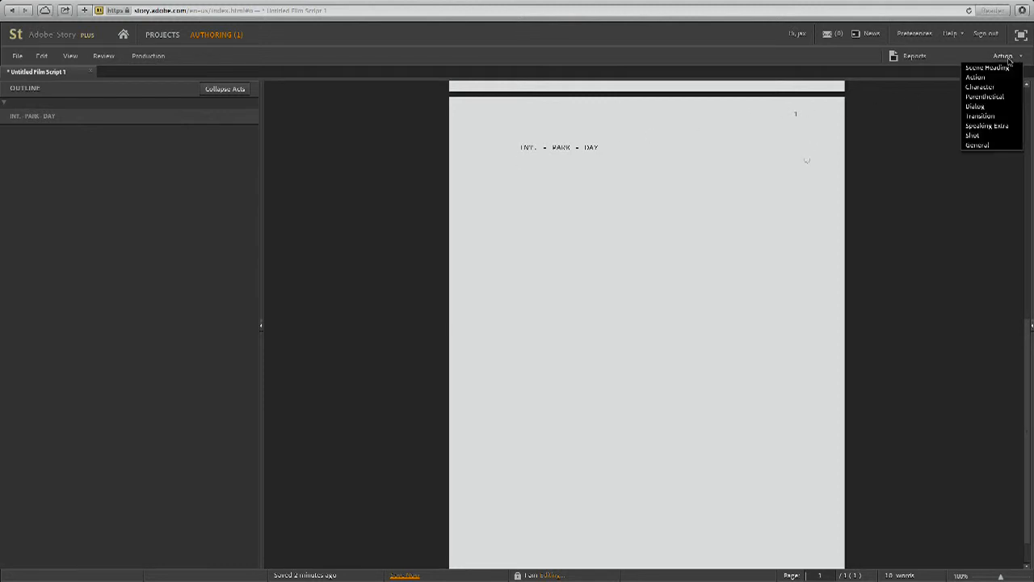
left_click(1000, 87)
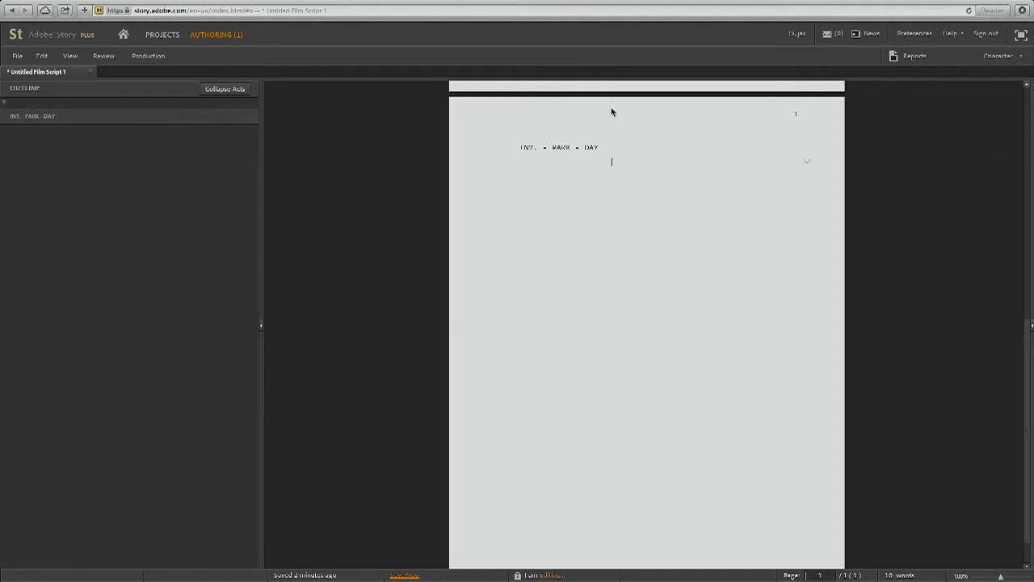
key("BackSpace")
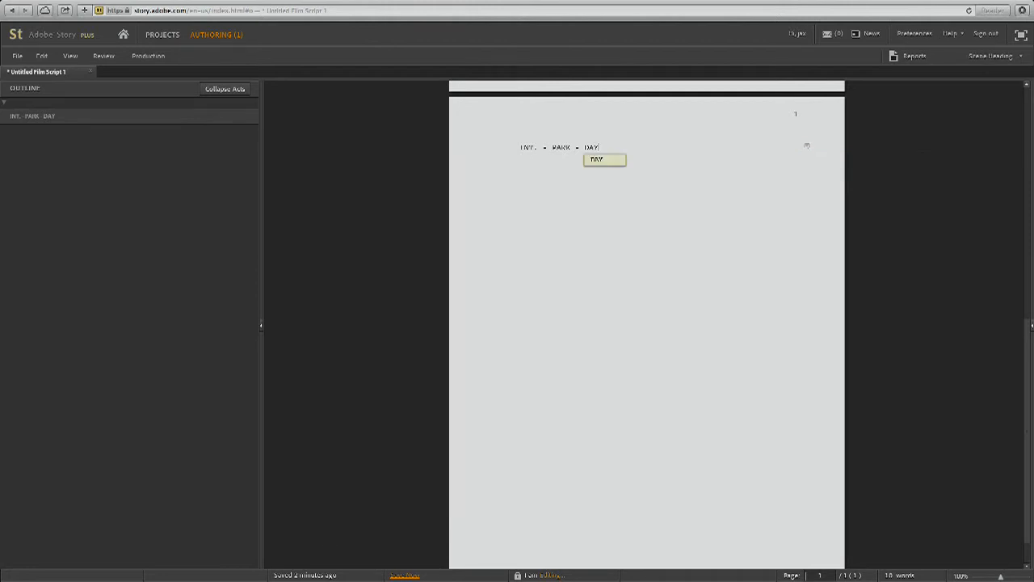
key("Return")
key("Tab")
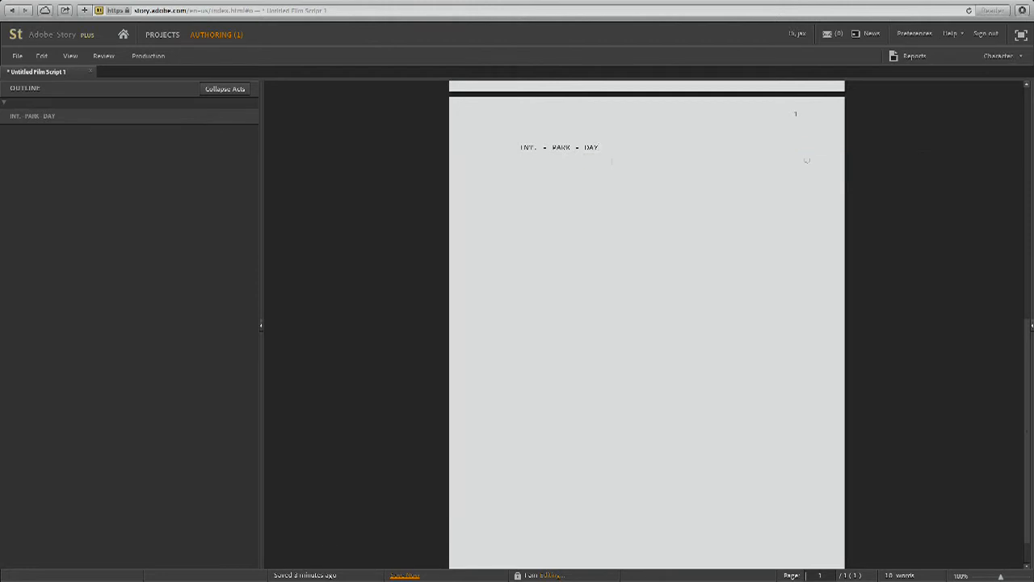
key("BackSpace")
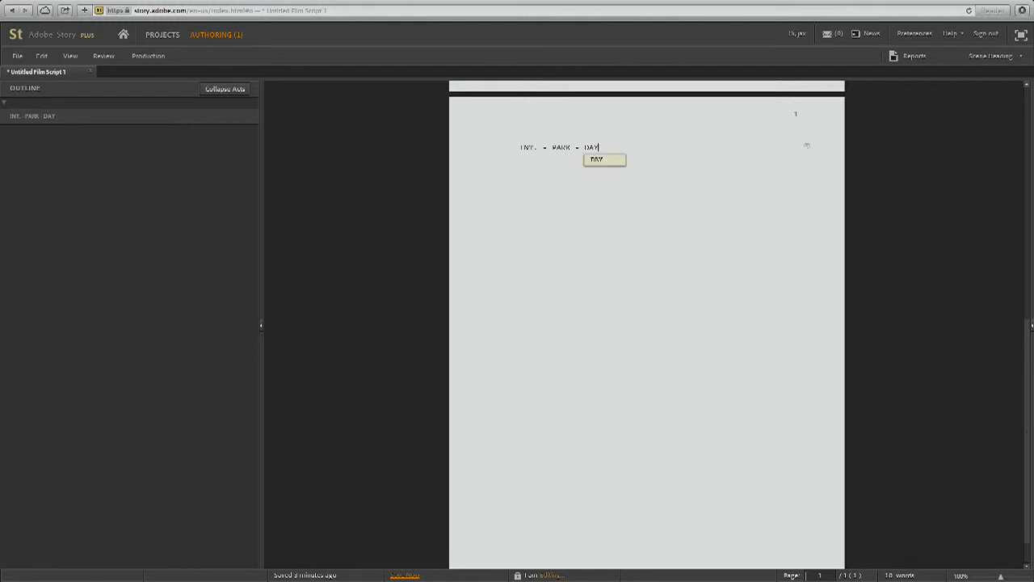
Write the action line "John walks through the park and comes up to the ice cream truck on the side of the road." under the heading.
key("Return")
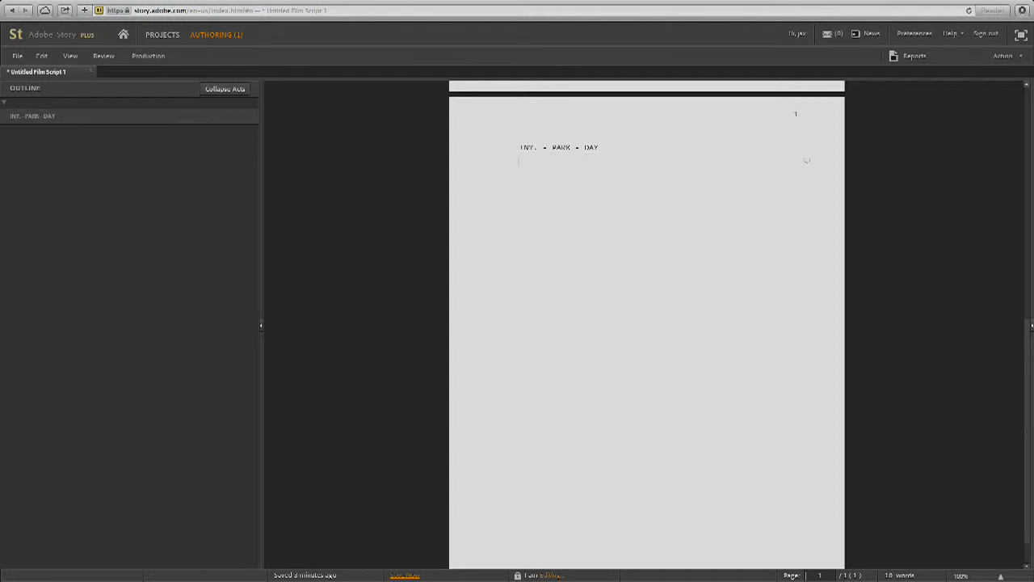
type("John")
type(" walks t")
type("h")
type("rough the ")
type("park")
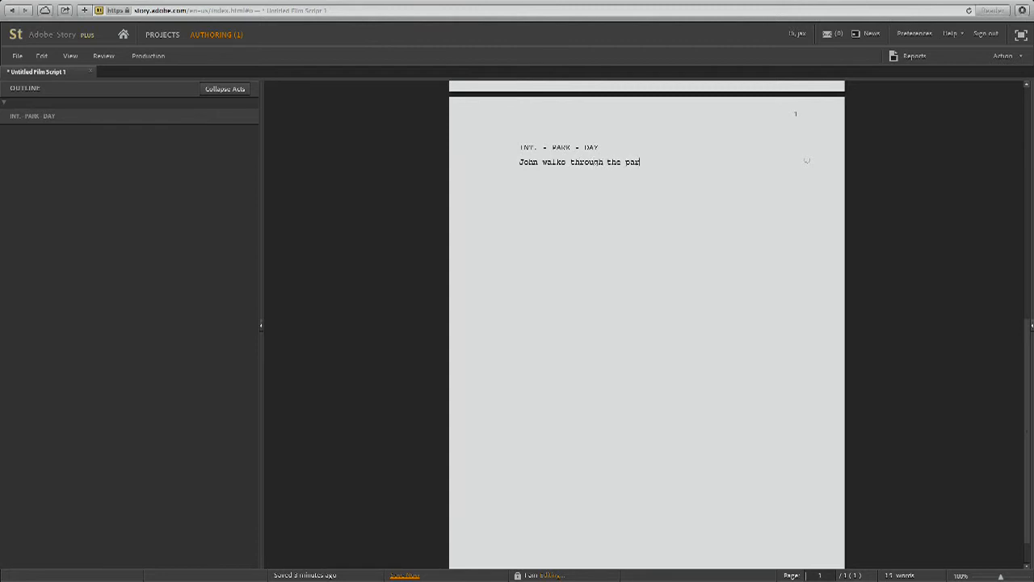
type(".")
type(" and come")
type("s up to the ice cre")
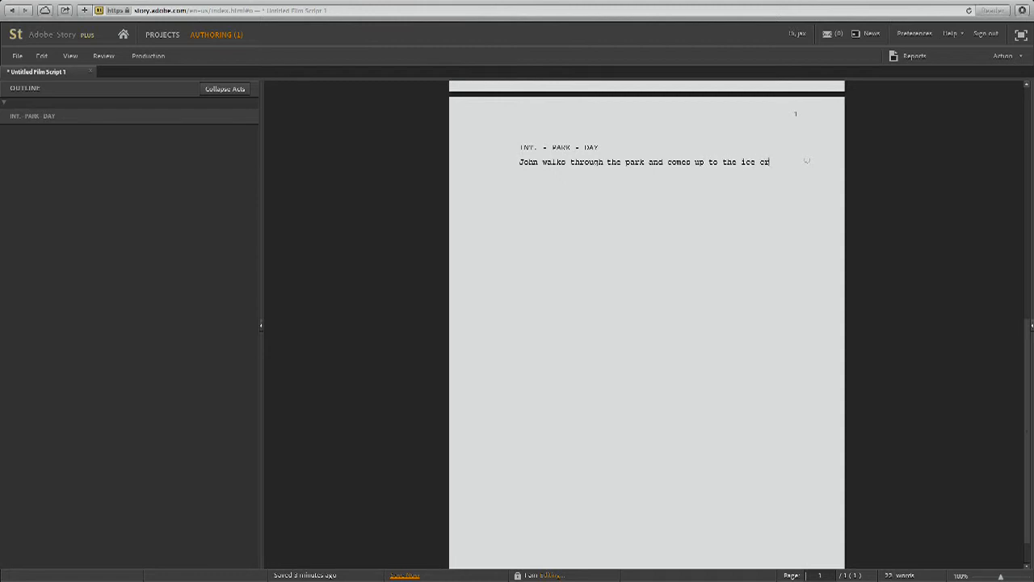
type("am truck a")
type("n the cor")
key("BackSpace")
key("BackSpace")
key("BackSpace")
key("BackSpace")
type("side of the road.")
Add a Character element below the action paragraph and enter the character name JOHN.
key("Return")
key("Tab")
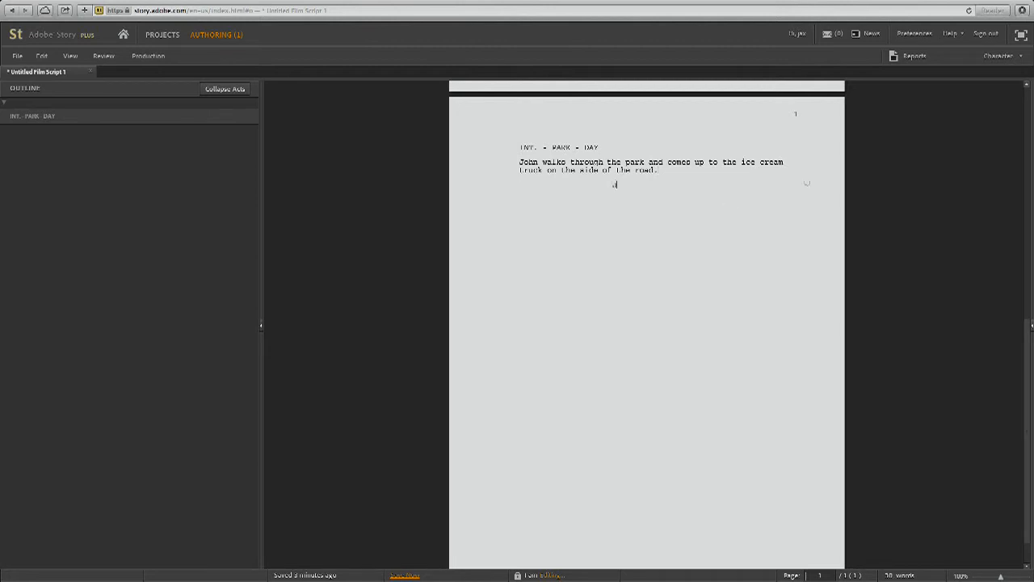
type("JO")
key("BackSpace")
key("BackSpace")
key("BackSpace")
left_click(1006, 58)
left_click(982, 86)
key("BackSpace")
key("Tab")
type("JOHN")
Try starting a parenthetical below JOHN with an opening bracket, and remove the empty brackets.
key("Return")
type("(")
key("BackSpace")
key("BackSpace")
key("Return")
type("(")
left_click(1011, 58)
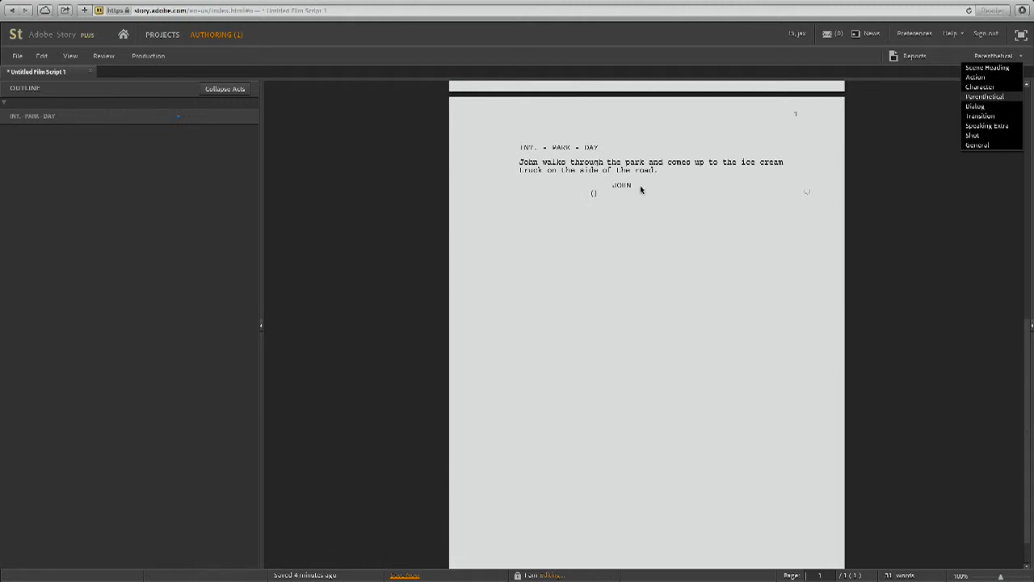
left_click(595, 193)
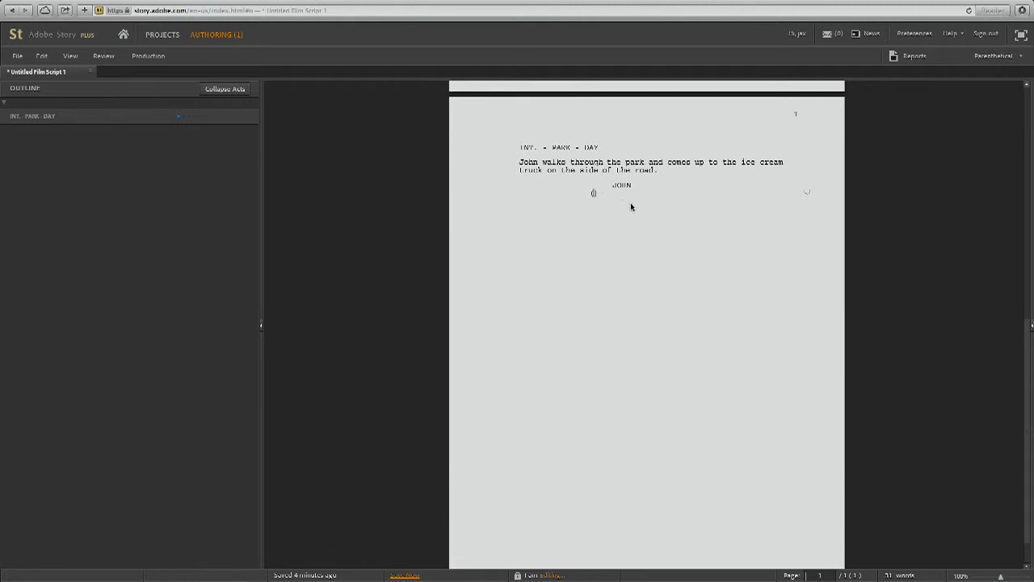
key("BackSpace")
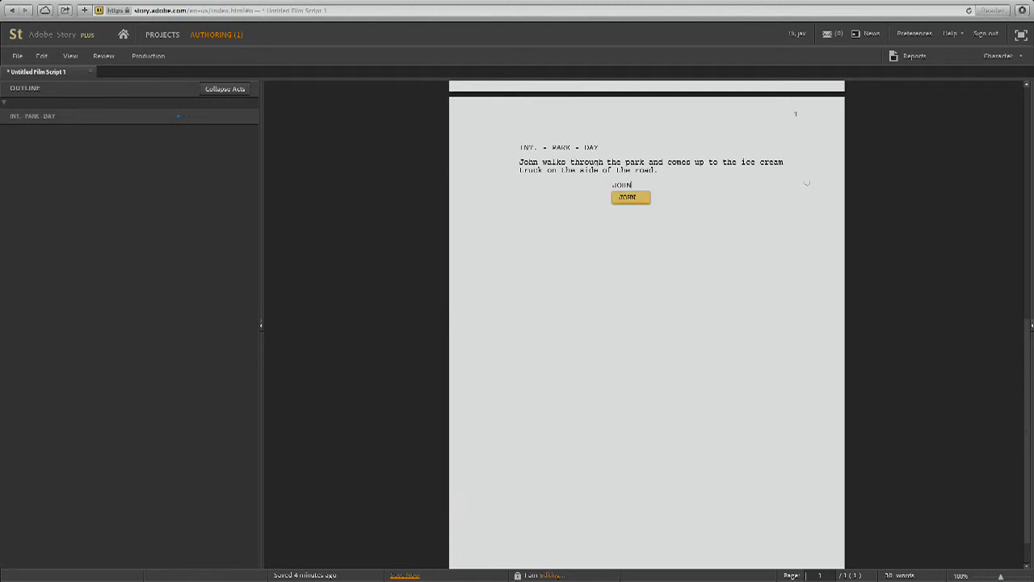
Add a Parenthetical element below JOHN reading "to ic cream truck driver" and continue to a Dialog line.
key("Return")
key("Tab")
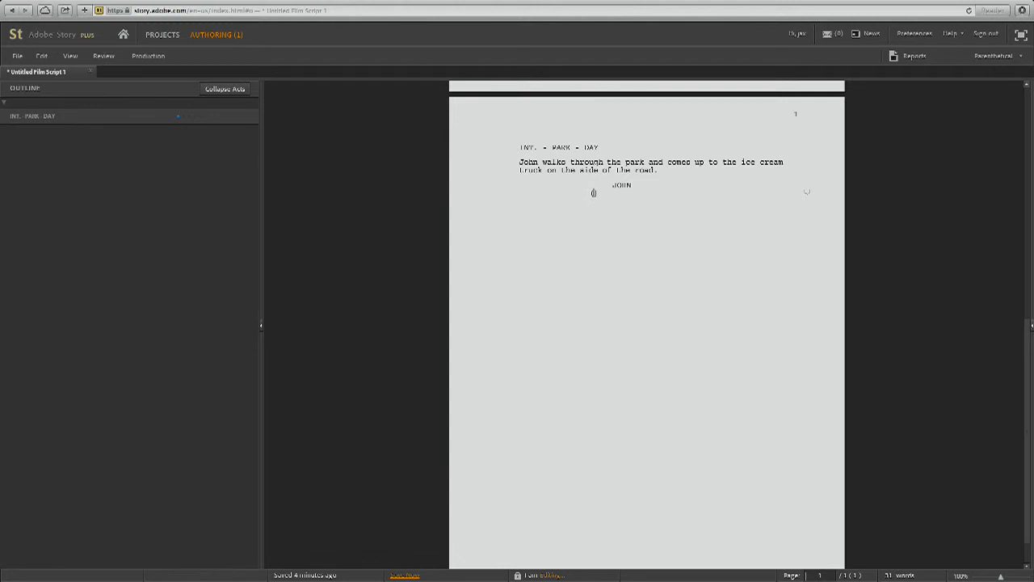
type("to ")
type("ic cream ")
type("truck dr")
type("iver")
key("Return")
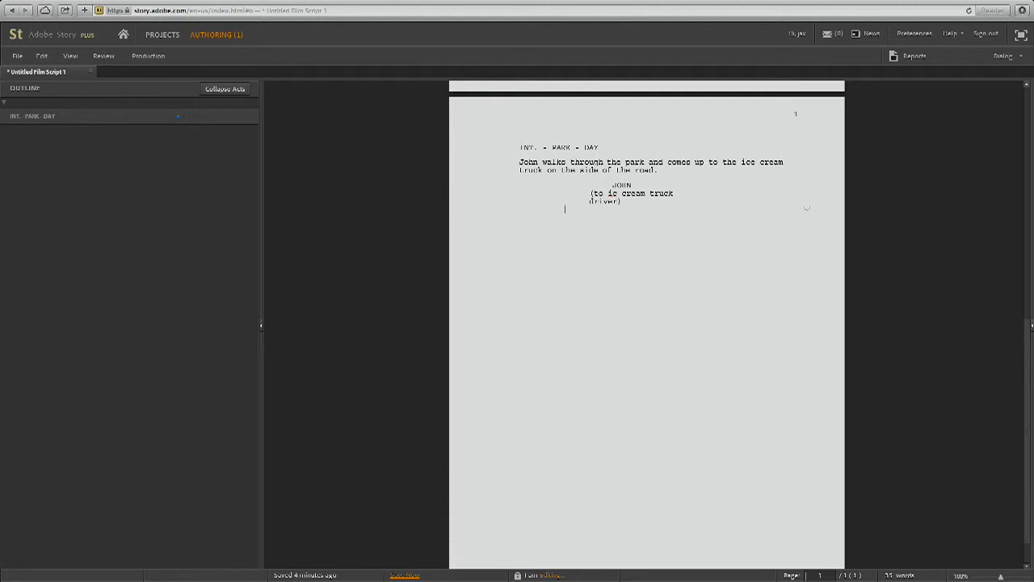
Write JOHN's dialog line "Can I pleas have a ice cream bar?" below the parenthetical.
type("Can i")
key("BackSpace")
key("BackSpace")
type("I pica")
type("s have a")
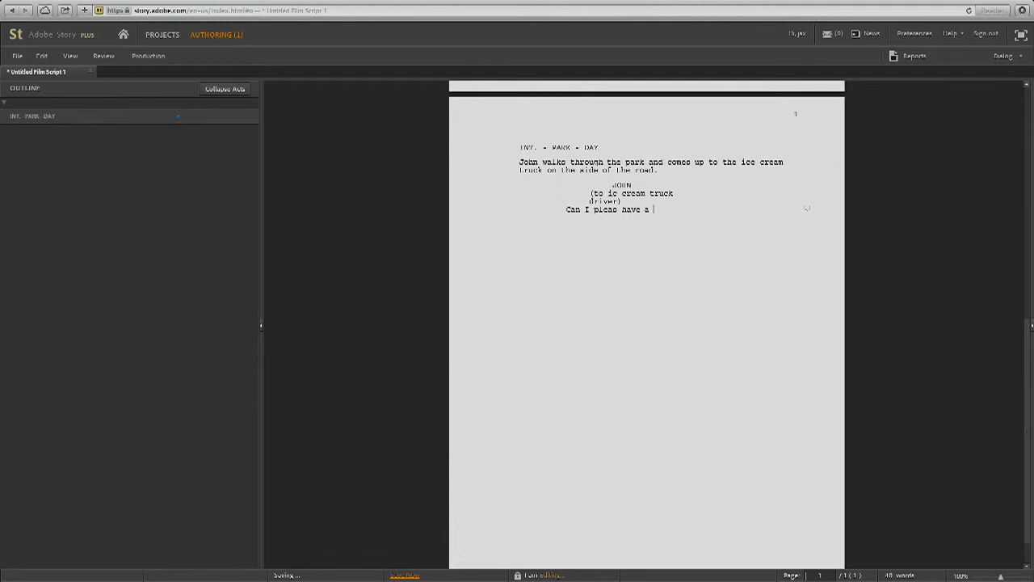
type(" ice cream bar?")
Correct "ic" to "ice" in the parenthetical and place the cursor back at the end of the dialog line.
left_click(646, 193)
type("e")
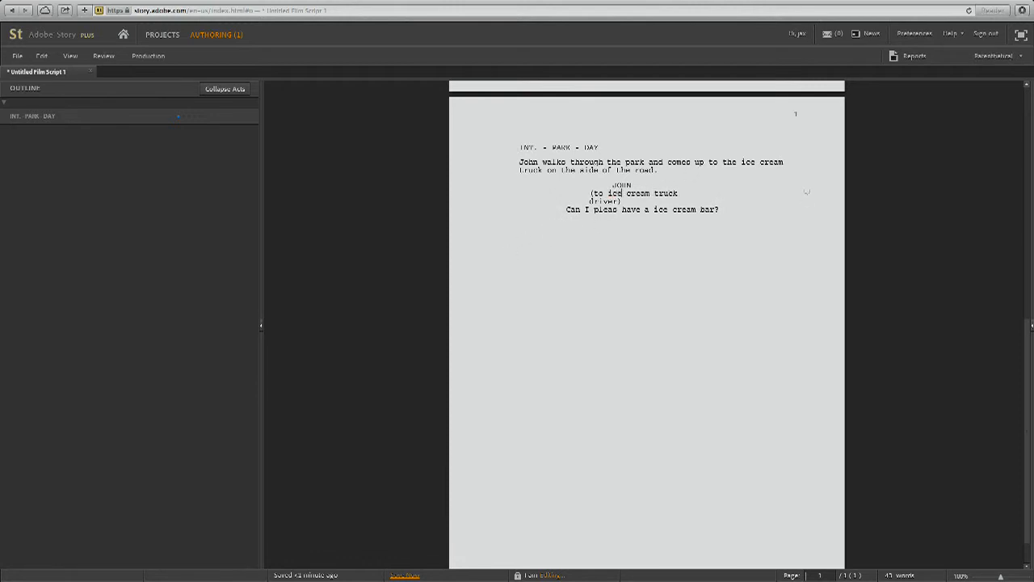
left_click(724, 211)
left_click_drag(736, 210, 586, 185)
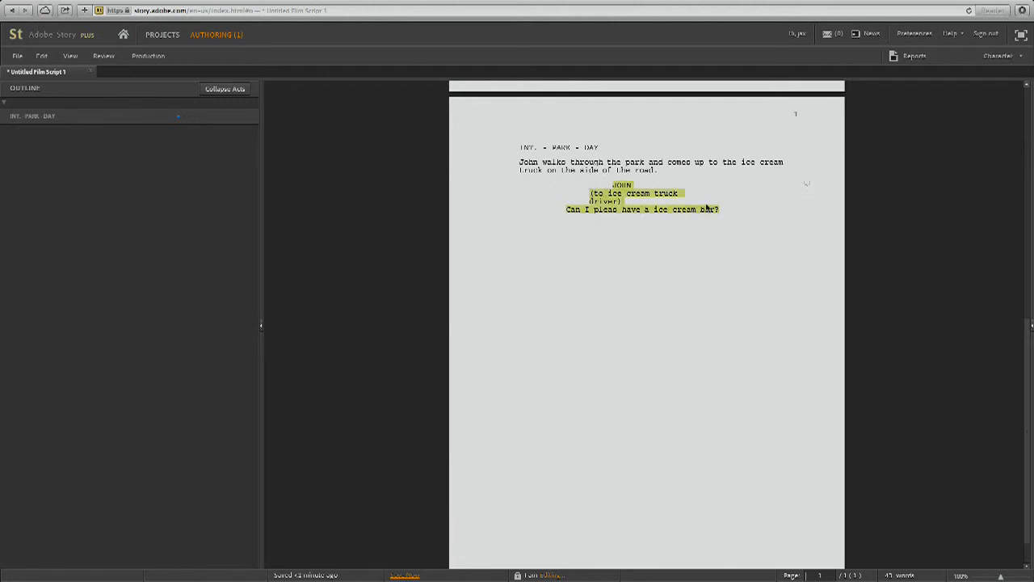
left_click(733, 211)
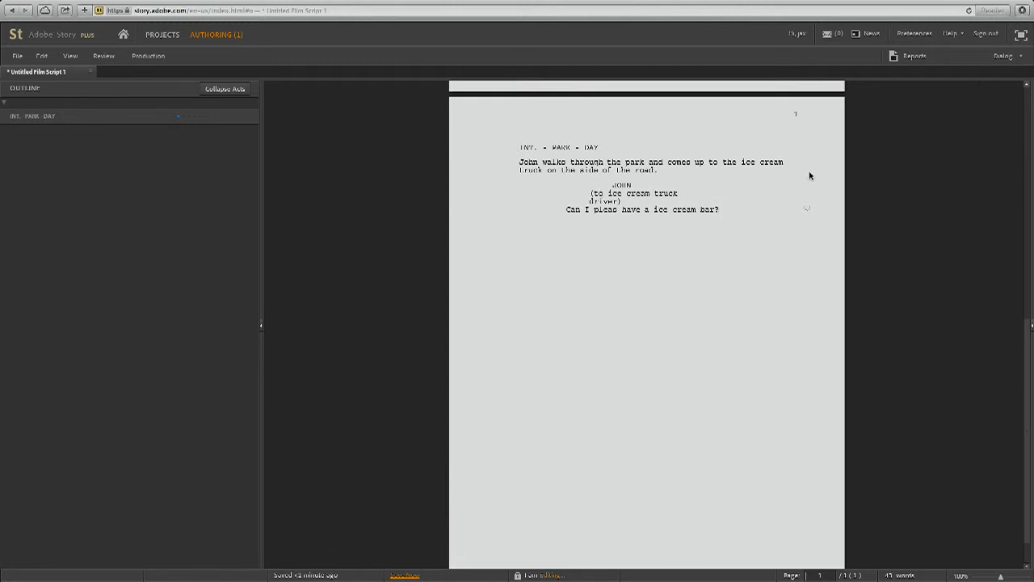
Try bringing up the element type choices on a new line below JOHN's dialog, and return to the end of the dialog.
key("Return")
key("BackSpace")
key("Return")
key("Return")
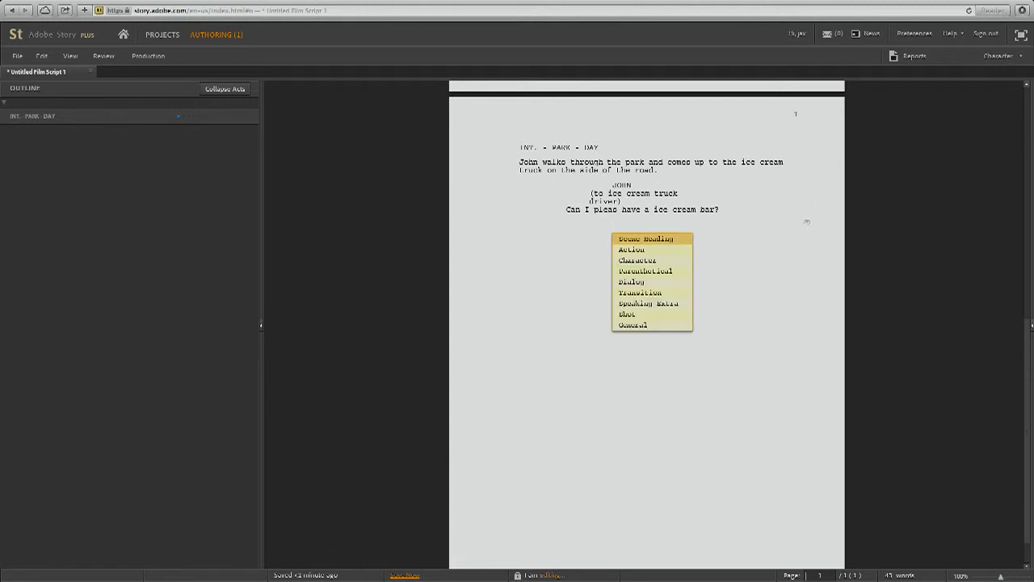
left_click(741, 212)
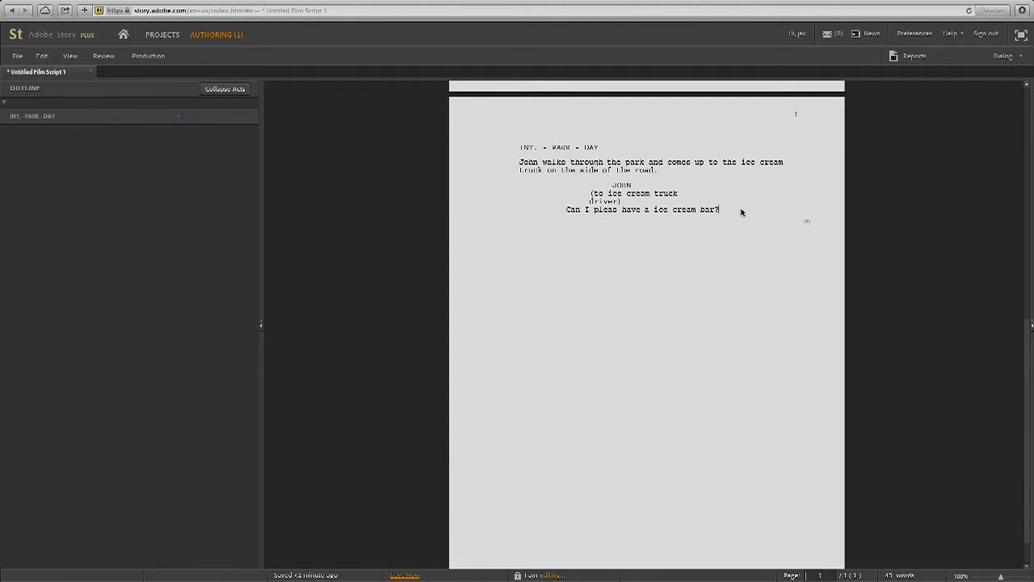
key("Return")
key("Return")
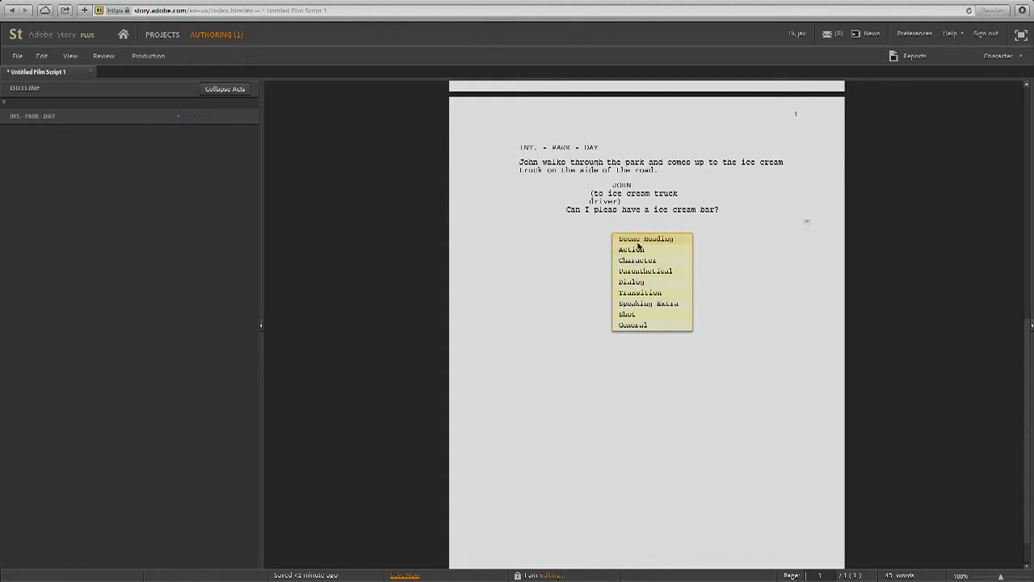
left_click(722, 209)
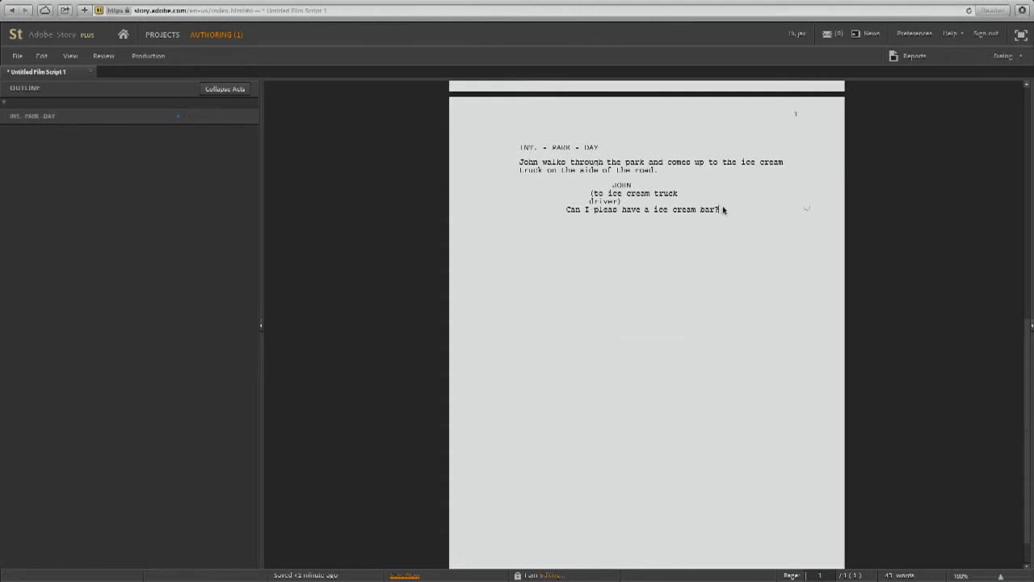
Try starting a Scene Heading line below JOHN's dialog, and remove the empty line again.
key("Return")
key("Return")
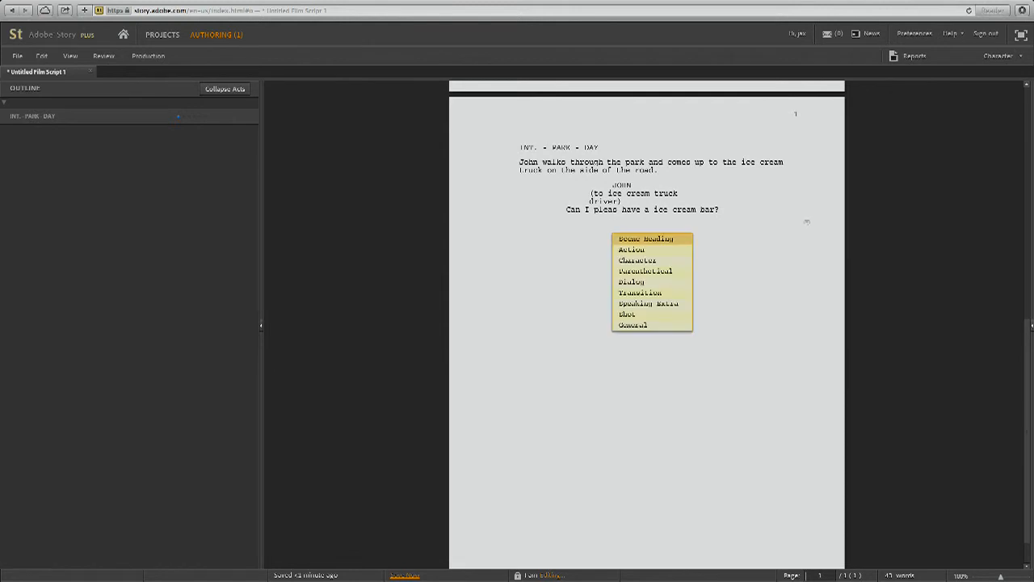
key("Return")
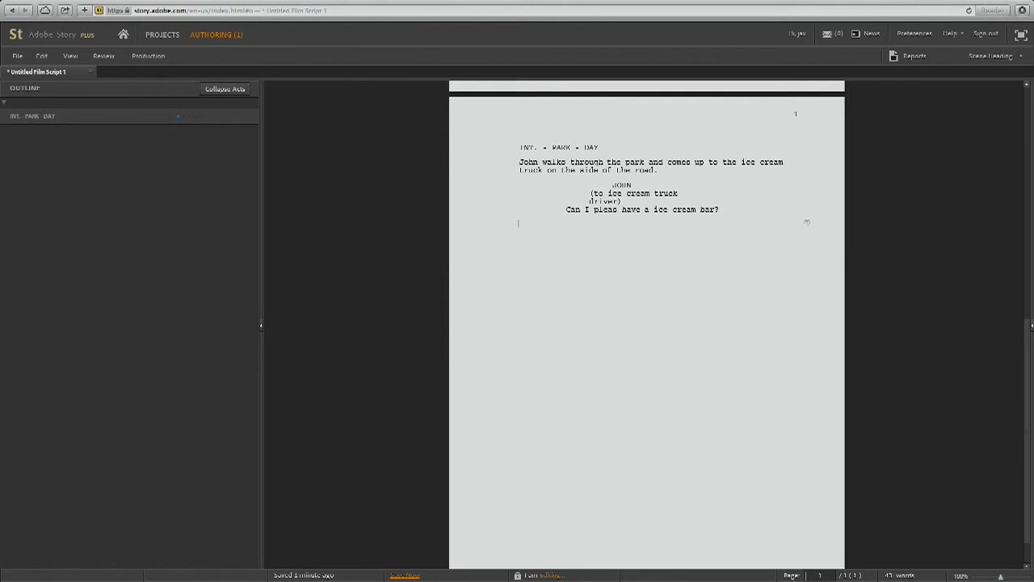
left_click(806, 209)
key("Return")
key("Return")
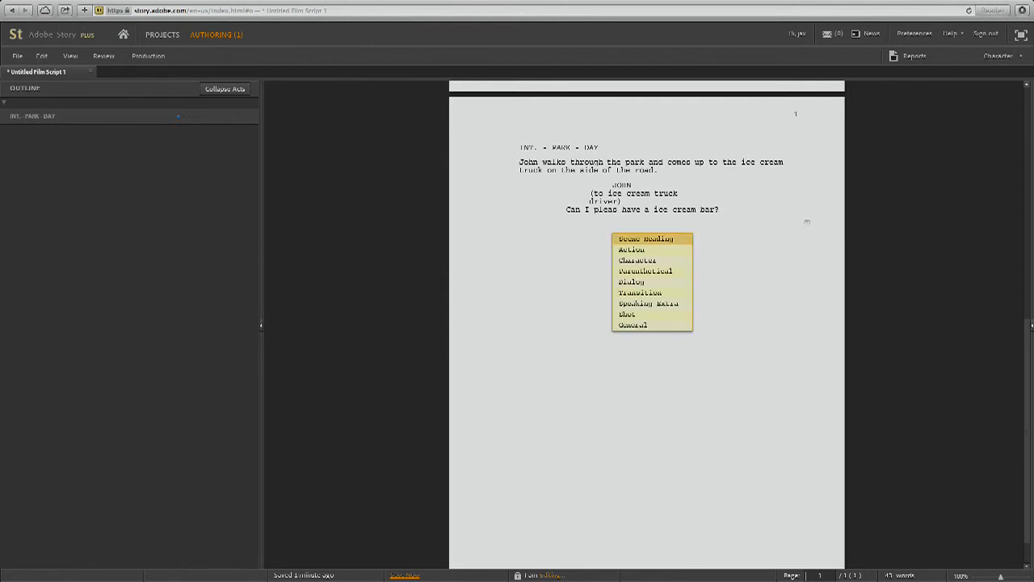
key("Return")
key("BackSpace")
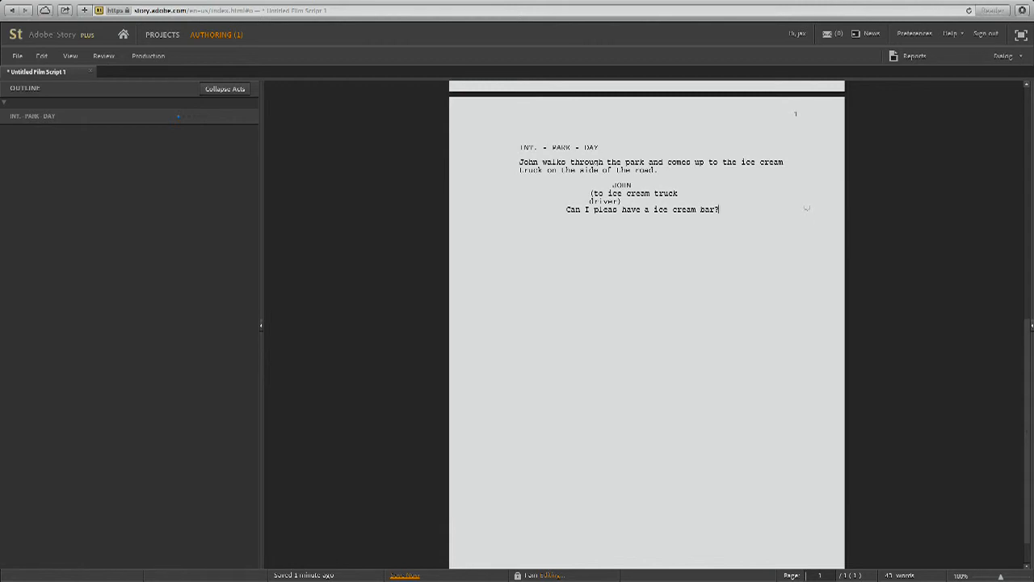
Try an Action line and a Character line below JOHN's dialog, removing each one again.
key("Return")
key("Return")
key("Down")
key("Return")
key("BackSpace")
key("Return")
key("Down")
key("Down")
key("Return")
key("BackSpace")
key("BackSpace")
Try writing "Int" on an Action line below JOHN's dialog, and delete the text.
key("Return")
key("Return")
key("Down")
key("Return")
type("Int")
key("BackSpace")
key("BackSpace")
key("BackSpace")
Turn the empty line below JOHN's dialog into a Scene Heading reading "INT. - PARK".
key("Return")
key("Return")
type("INT")
key("Return")
key("Return")
Add another Scene Heading reading "EXT. - PARK" directly below INT. - PARK, and continue to a new line.
key("Return")
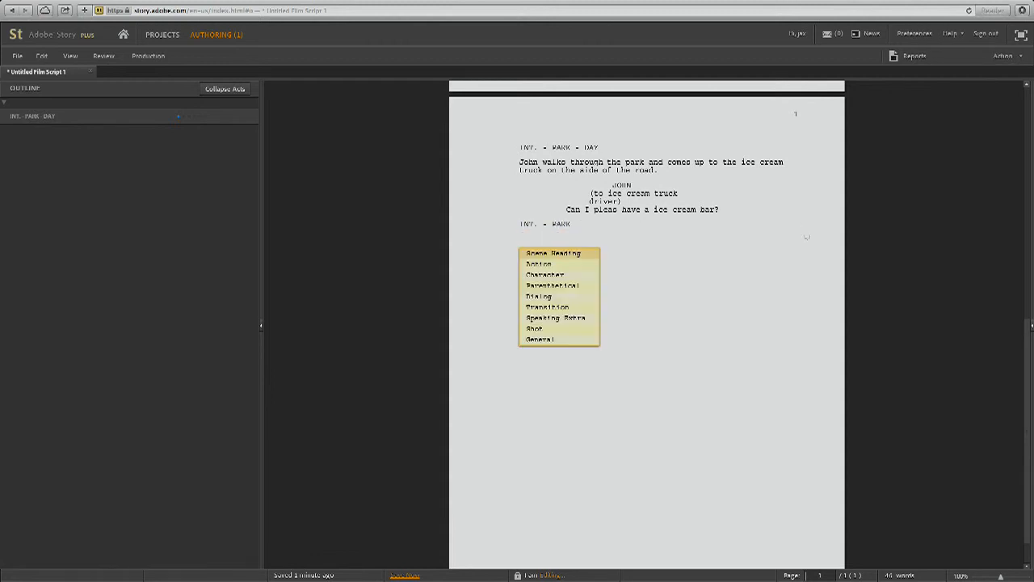
key("Return")
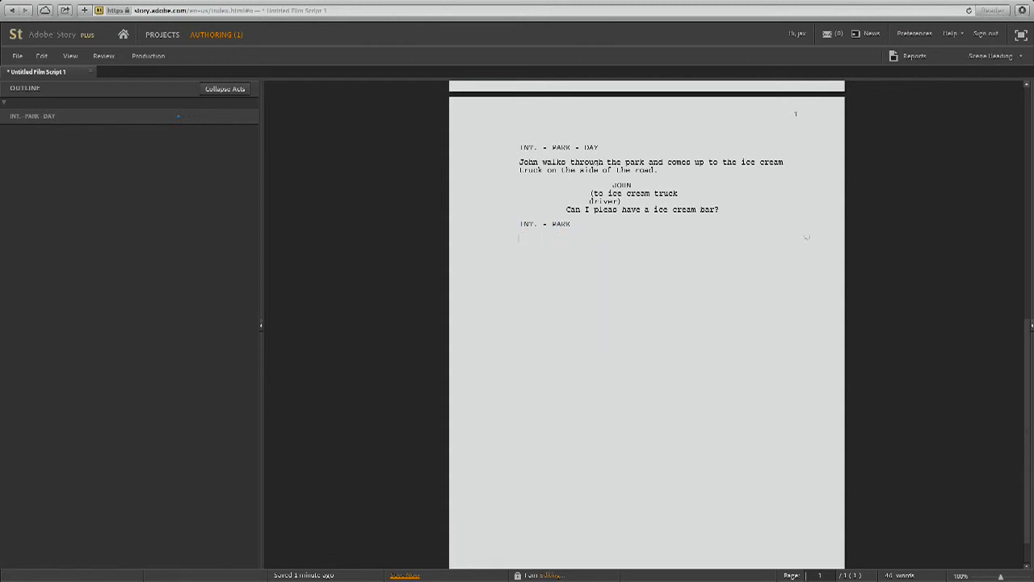
type("EXT")
key("Return")
key("Return")
key("Return")
type("Int.")
key("Return")
key("Return")
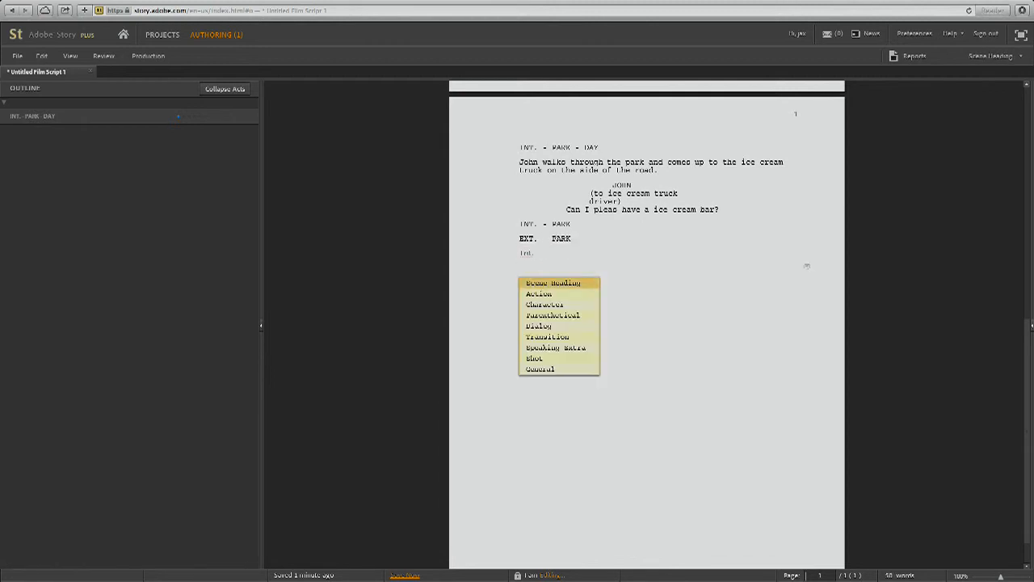
left_click_drag(545, 254, 519, 255)
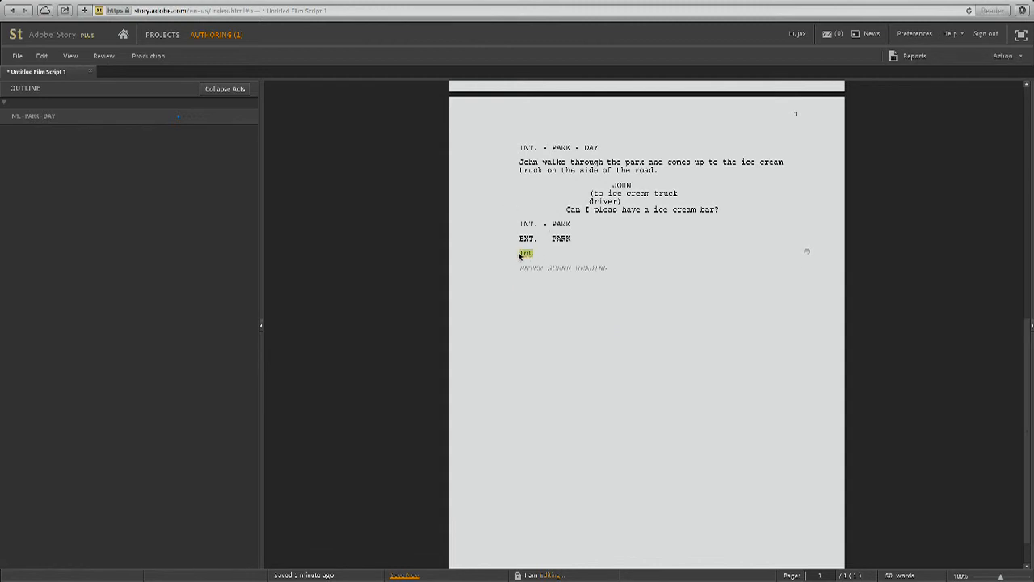
key("BackSpace")
Turn the emptied line below EXT. - PARK into a Scene Heading reading "INT. - PARK".
key("Return")
key("Return")
type("INT")
key("Return")
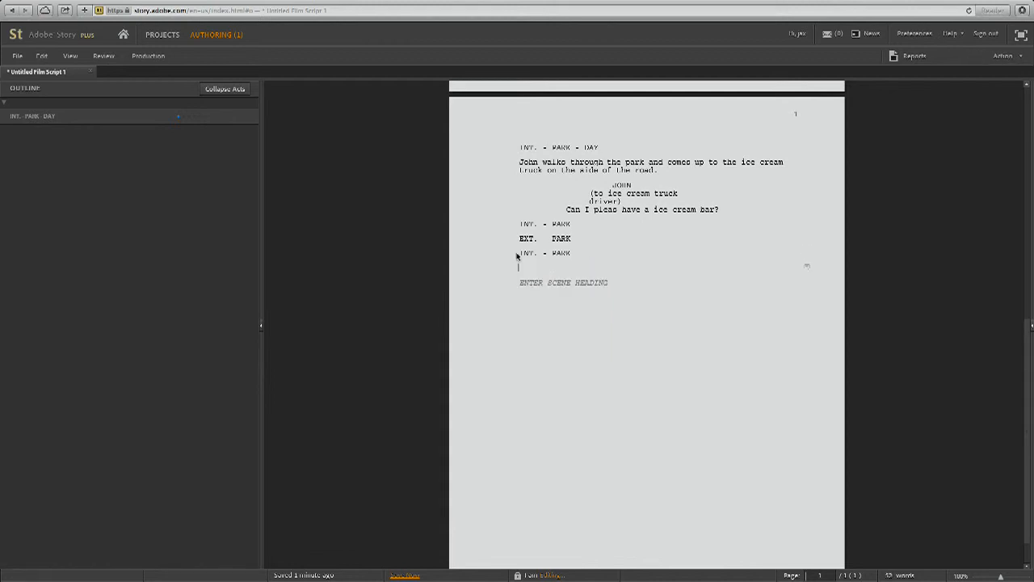
Add the character JOHN with the dialog "Hey" under the EXT. - PARK heading.
left_click(576, 240)
key("Return")
key("Tab")
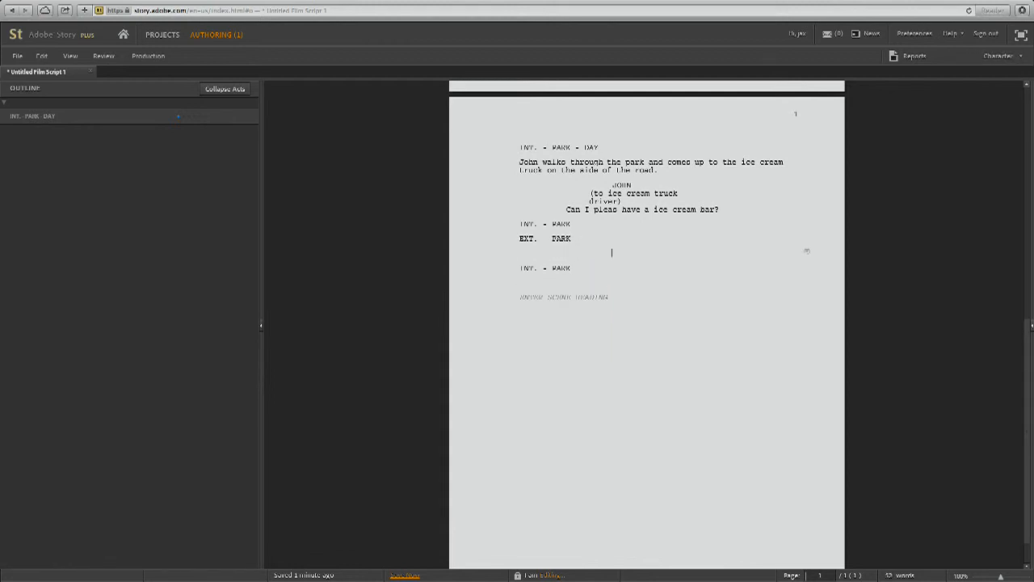
type("J")
key("Return")
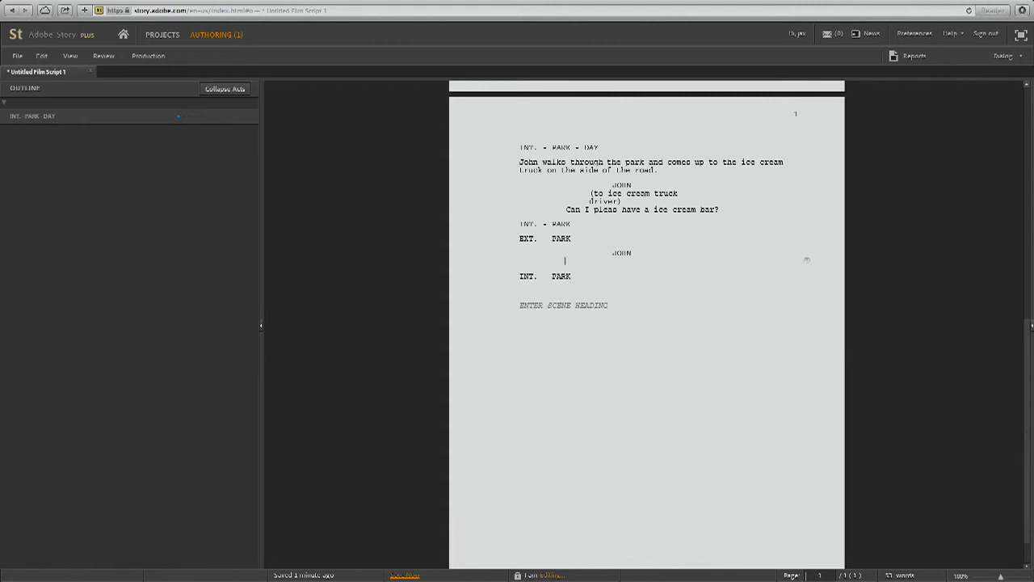
type("Hey")
Add the character JACK with the dialog "Hey" under the INT. - PARK heading that precedes EXT. - PARK.
left_click(579, 226)
key("Return")
key("Tab")
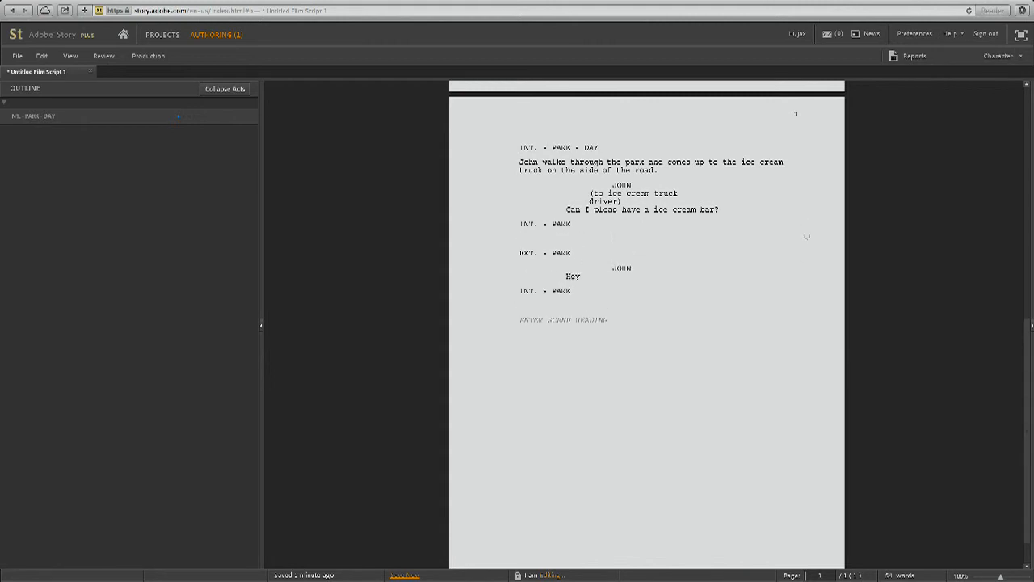
type("JACK")
key("Return")
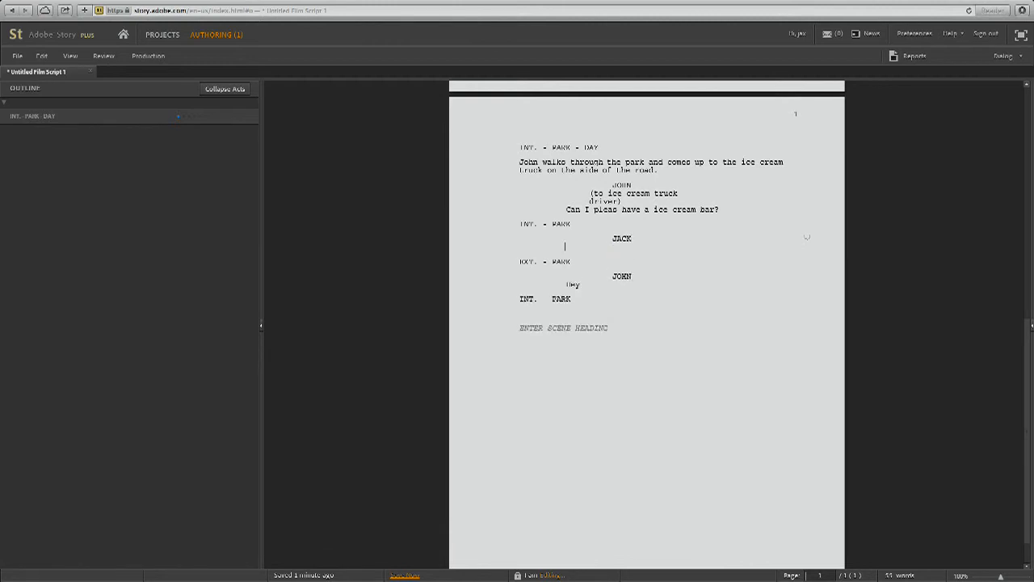
type("Hey")
Add the character JOE with the dialog "Hey" under the last INT. - PARK heading.
left_click(584, 295)
key("Return")
key("Tab")
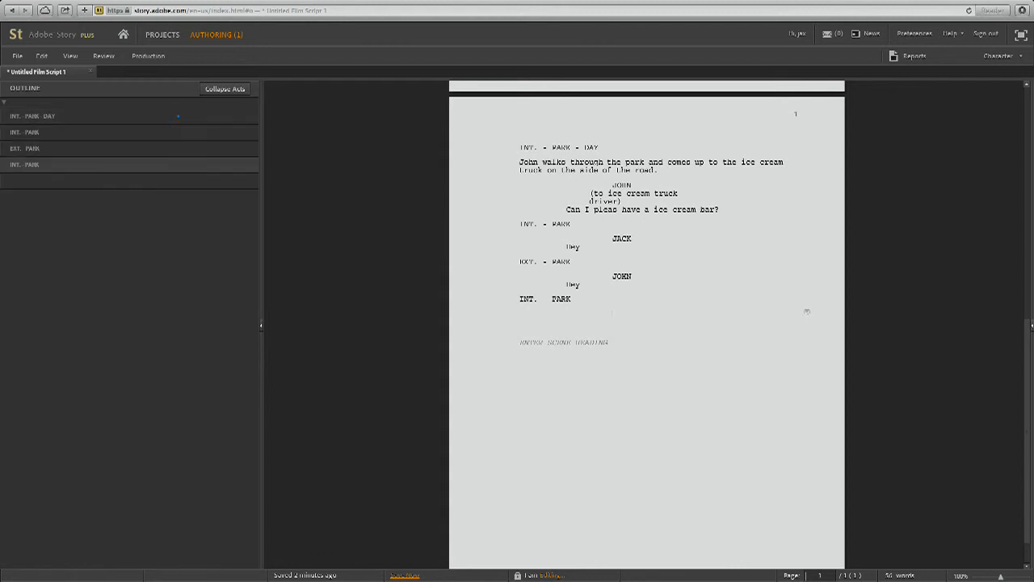
type("JOH")
key("Return")
type("Hey")
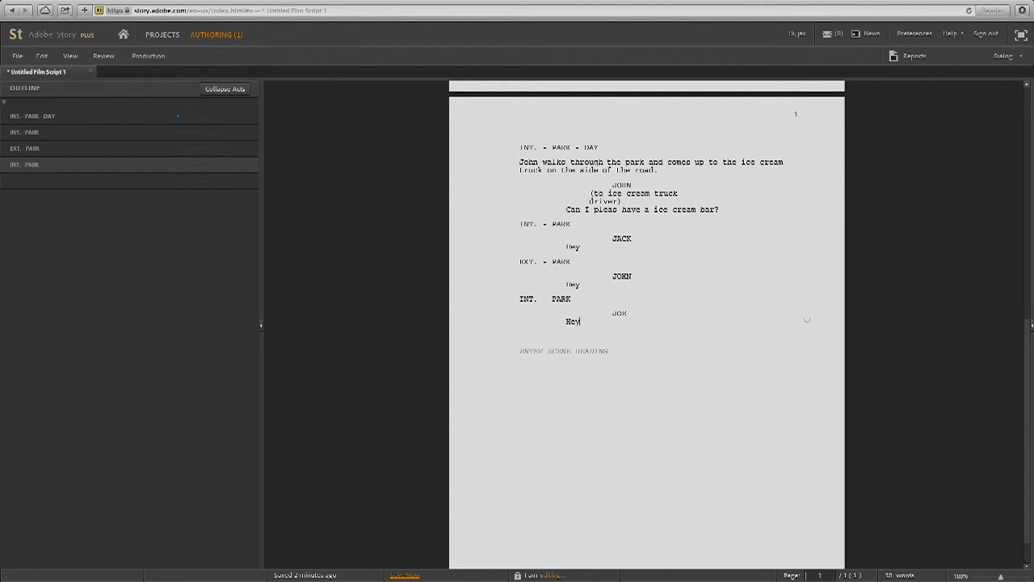
Add an empty Action line below JOE's dialog.
key("Return")
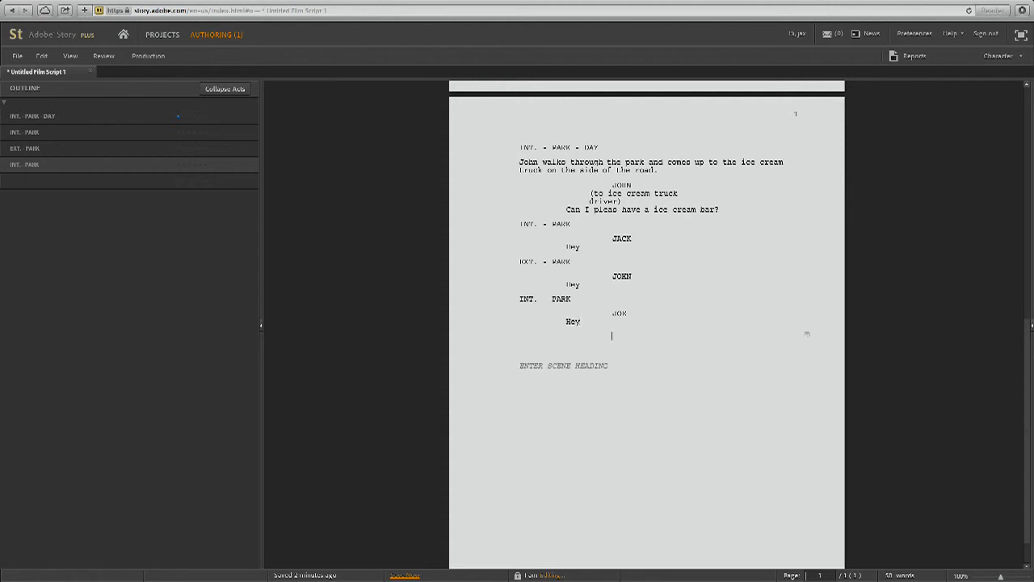
key("BackSpace")
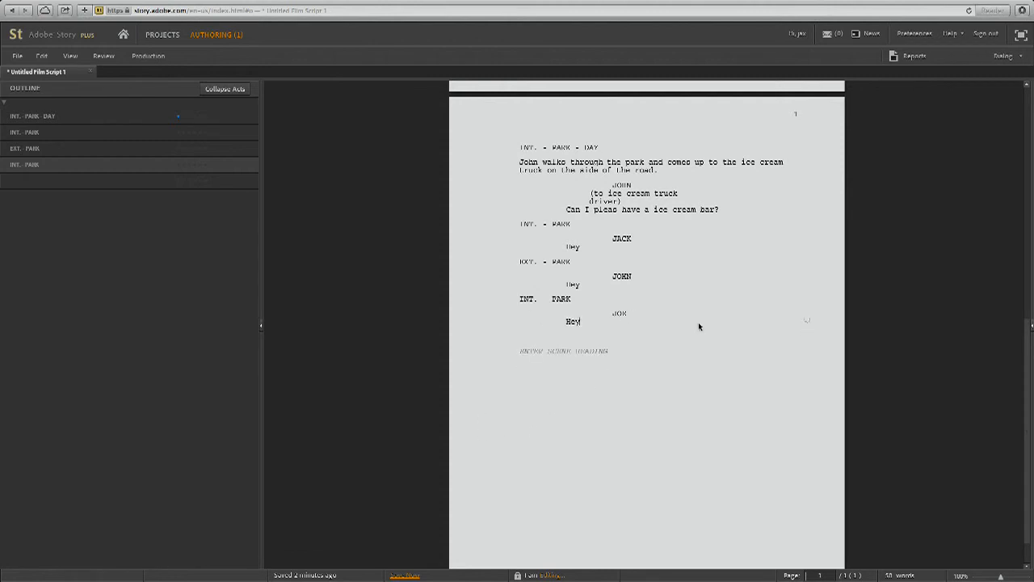
key("Return")
key("Return")
key("Down")
key("Return")
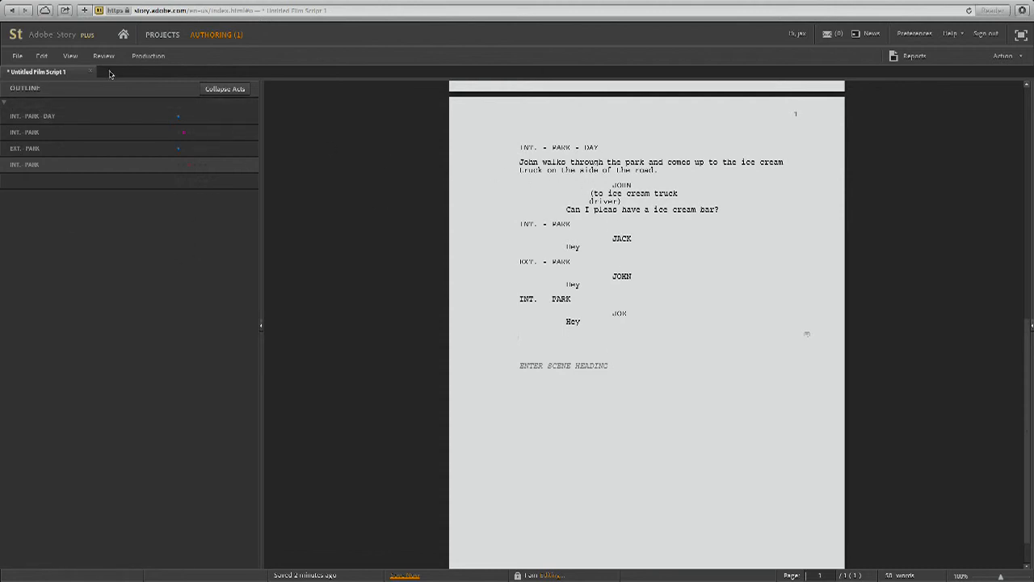
Resize the script outline pane, leaving it slightly wider than before.
left_click_drag(261, 114, 293, 173)
double_click(292, 173)
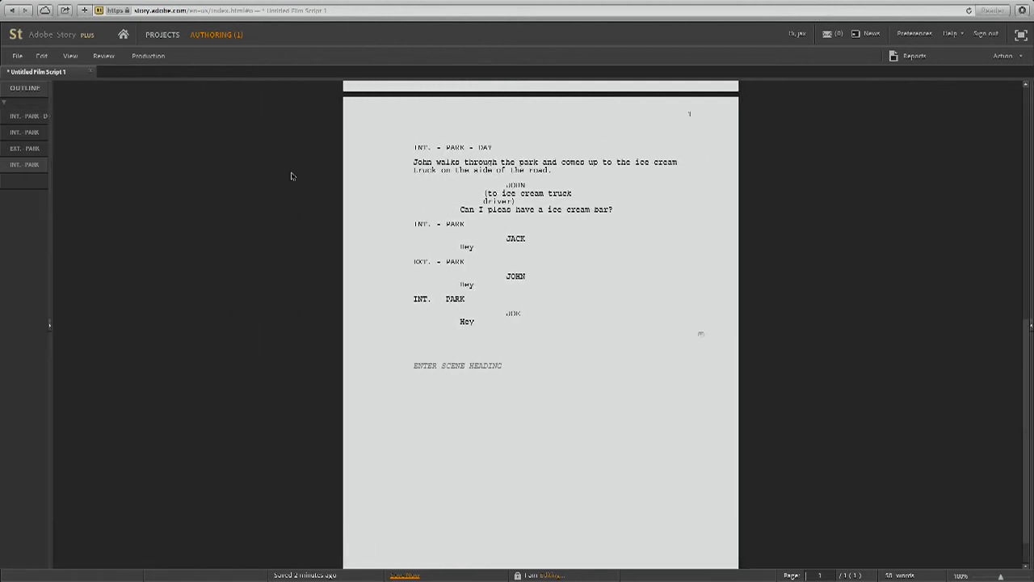
double_click(4, 186)
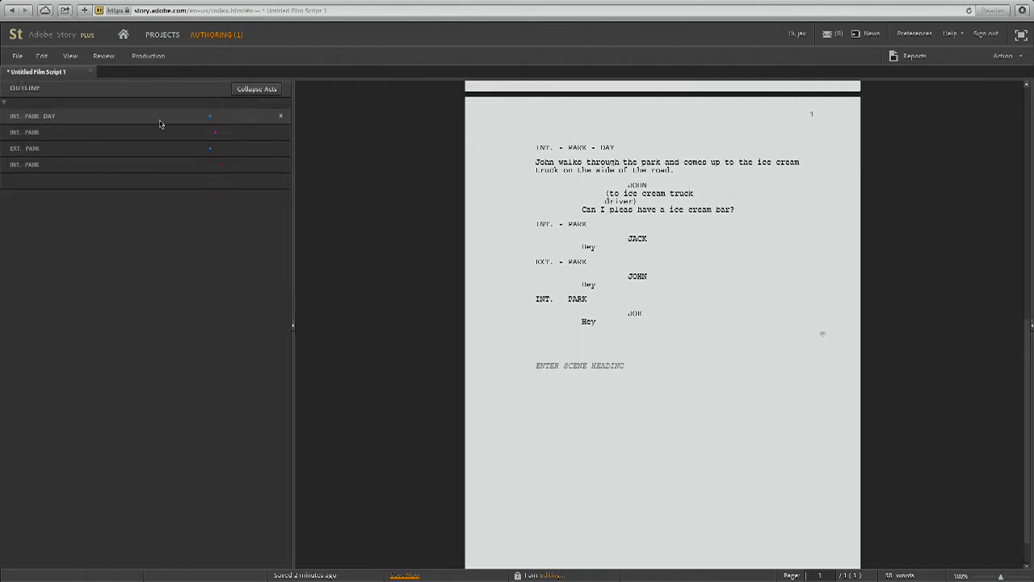
Expand the four scenes in the outline to preview their content and character markers.
double_click(16, 122)
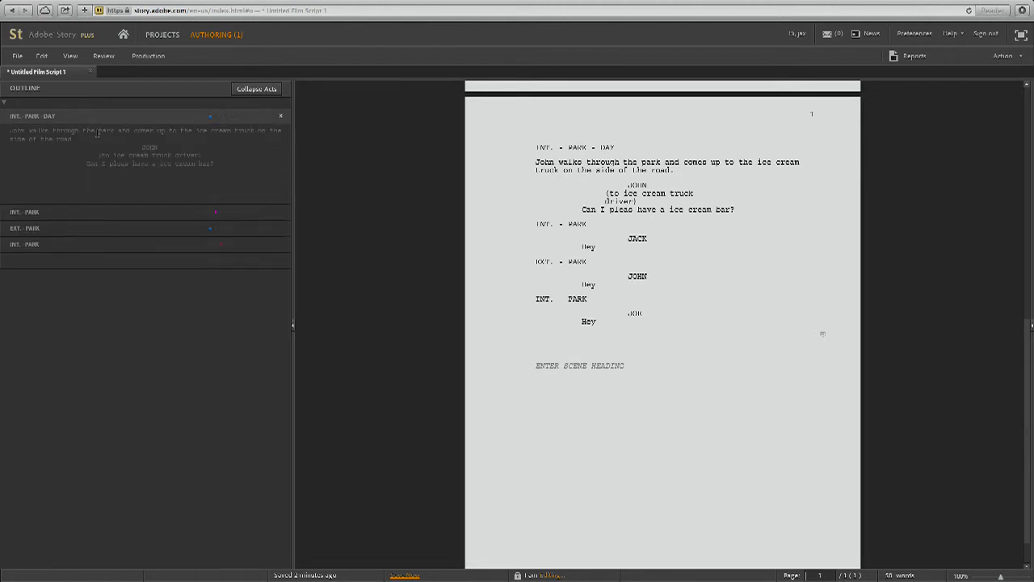
double_click(58, 120)
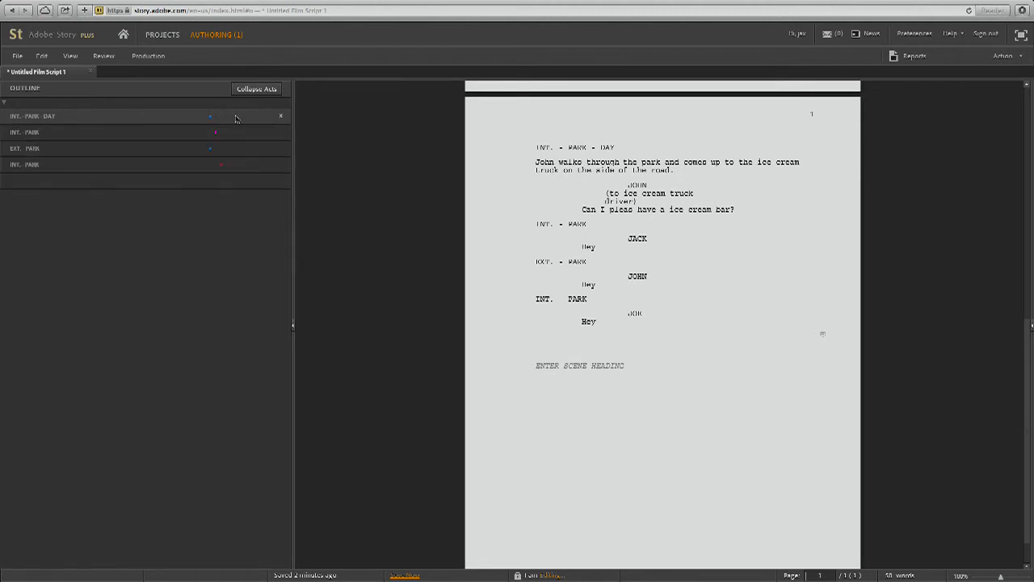
double_click(62, 121)
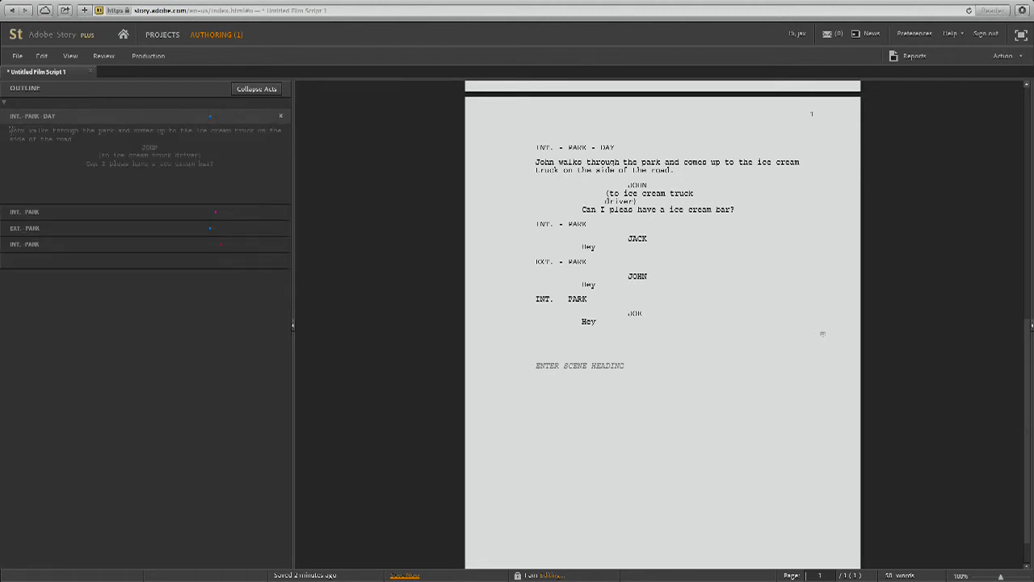
double_click(58, 212)
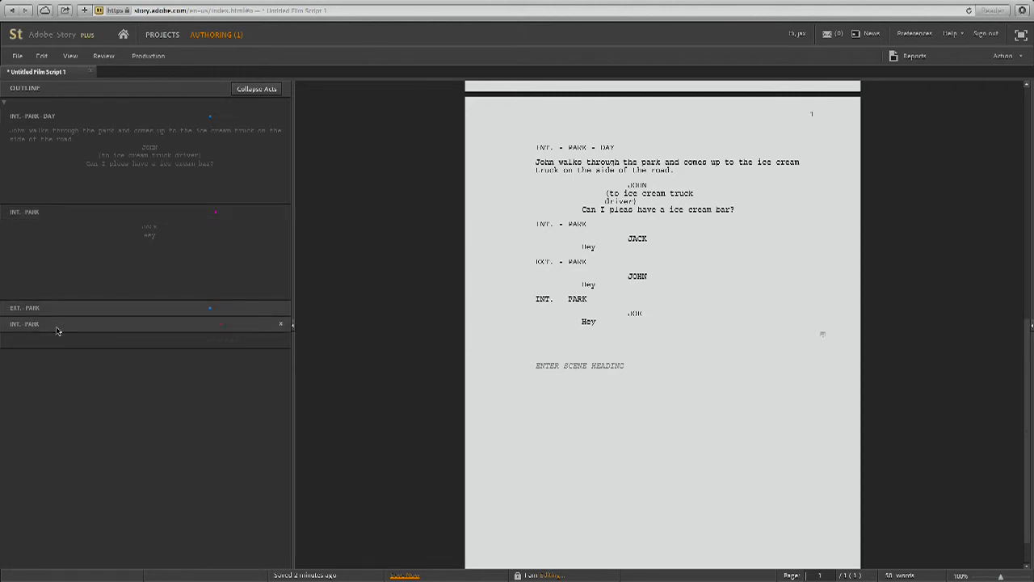
double_click(55, 310)
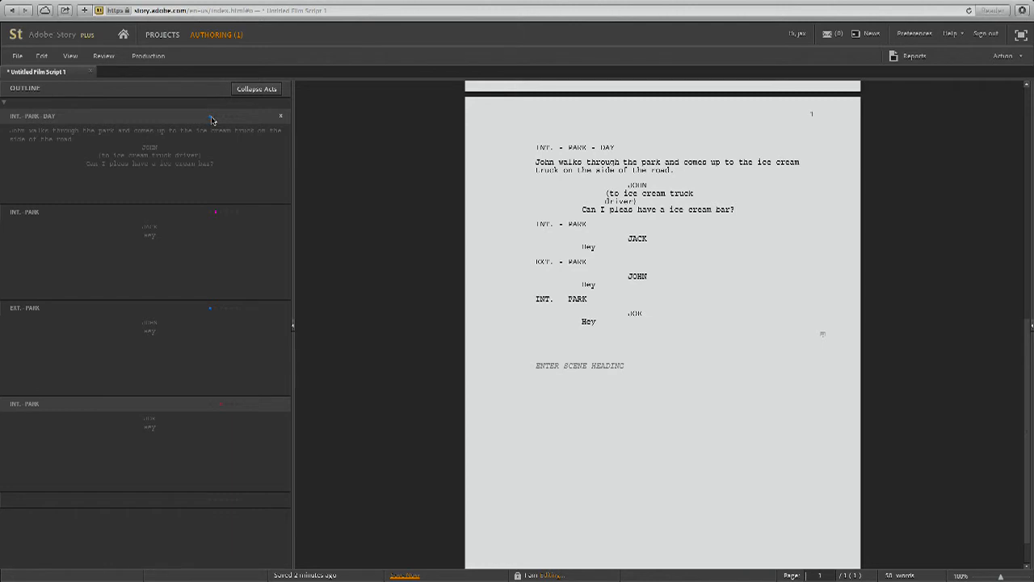
mouse_move(212, 120)
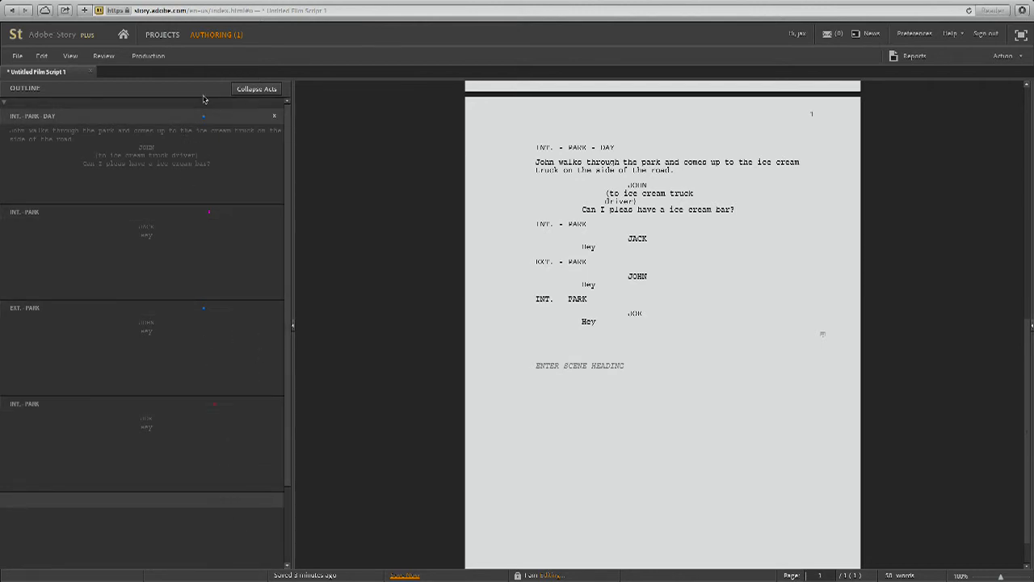
Collapse the act in the outline and hide the outline pane.
left_click(4, 103)
left_click(3, 104)
left_click(3, 104)
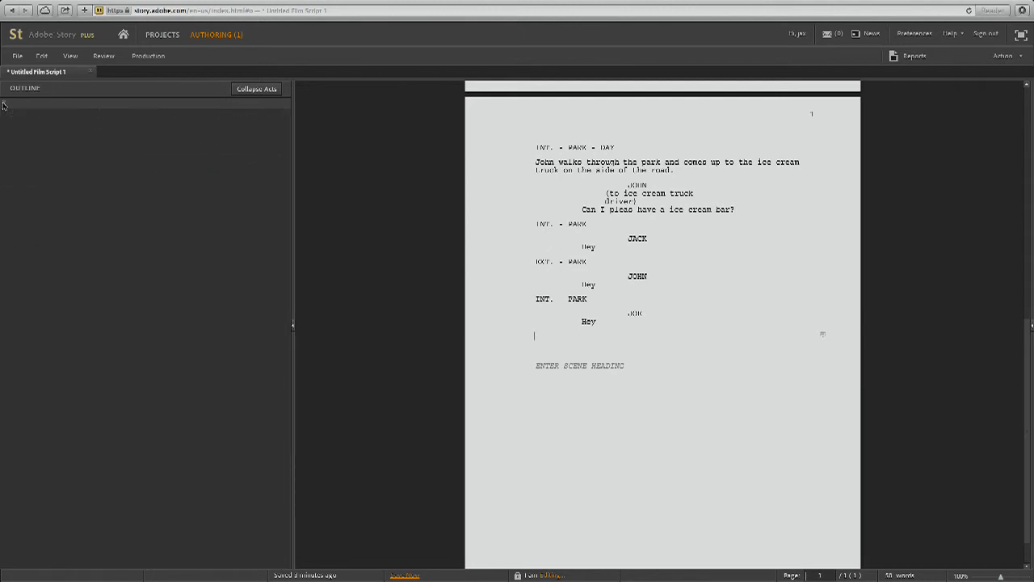
left_click(294, 110)
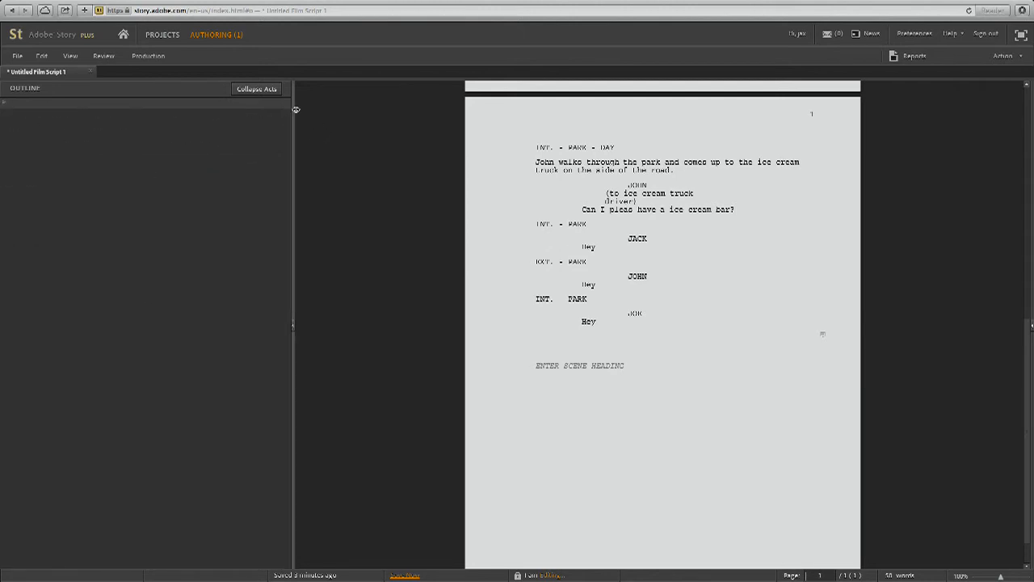
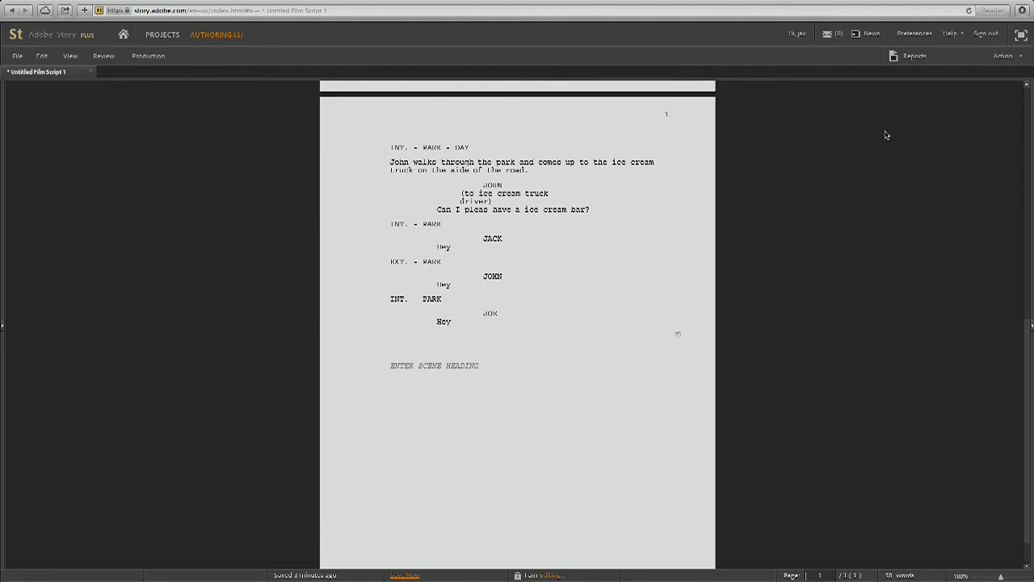
Reveal the hidden scene properties pane and show its available tags.
left_click_drag(4, 189, 3, 154)
left_click_drag(1031, 156, 756, 157)
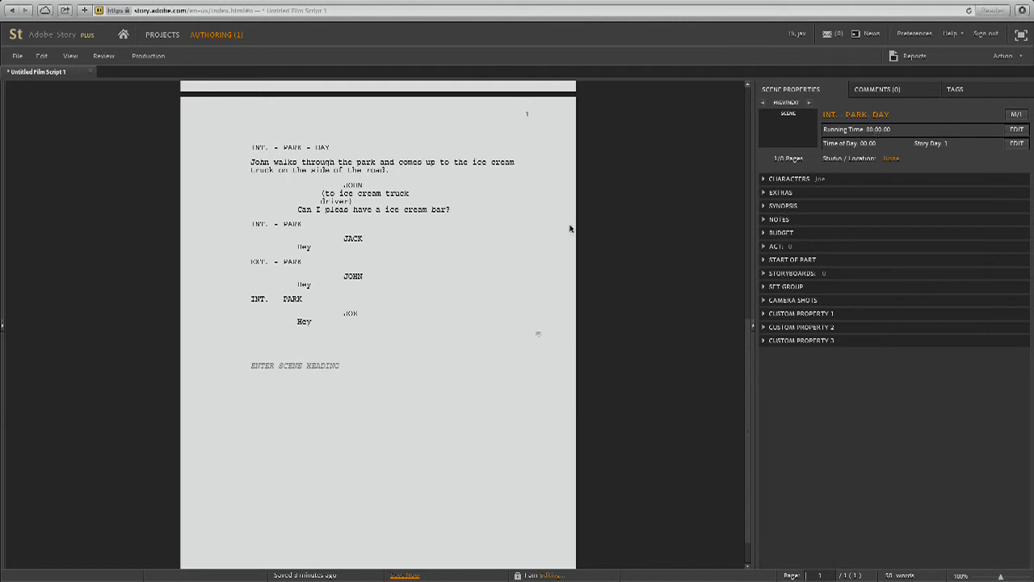
left_click(957, 89)
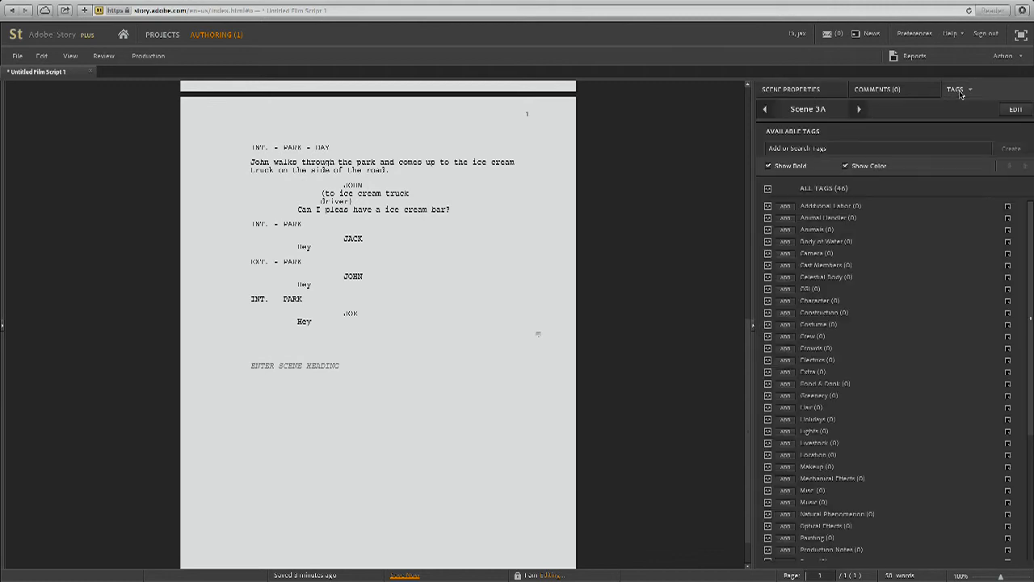
View the comments pane and its sorting options, and return to the list of available tags.
left_click(781, 92)
left_click(893, 93)
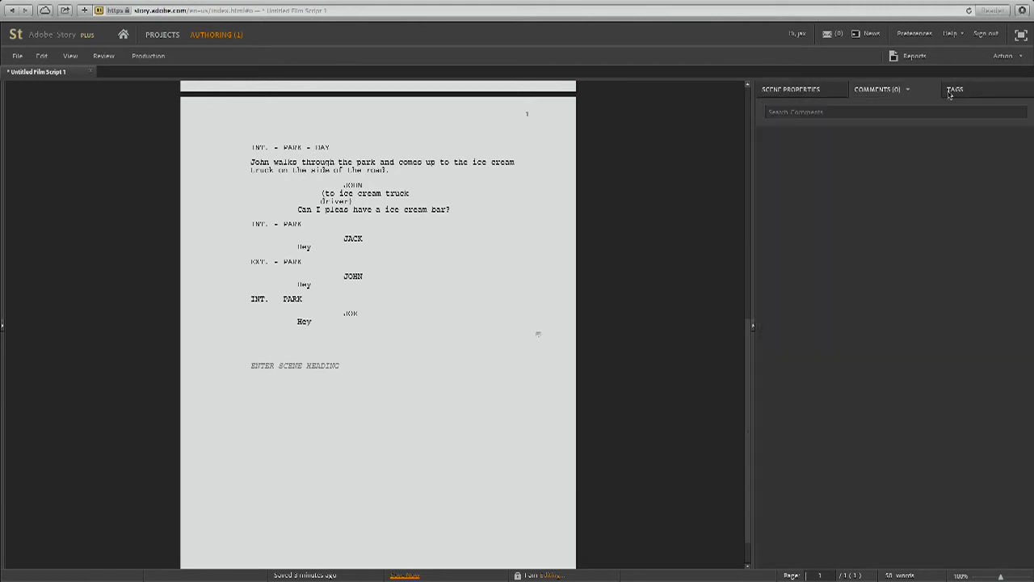
left_click(966, 91)
left_click(884, 94)
left_click(908, 91)
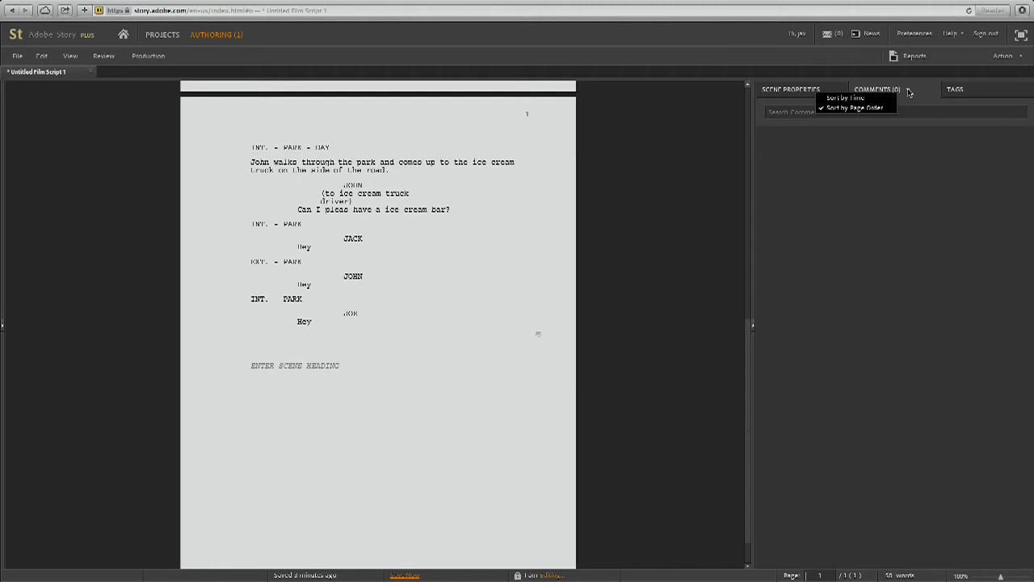
left_click(969, 91)
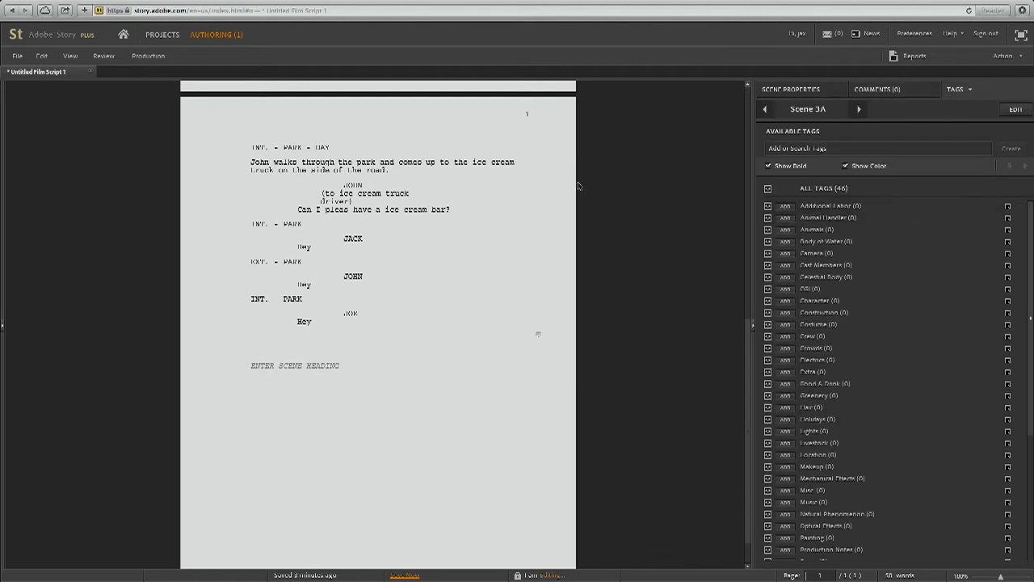
Find the Character tag by filtering for "ch" and apply it to the speaking character's name in Scene 1.
double_click(353, 185)
left_click(982, 150)
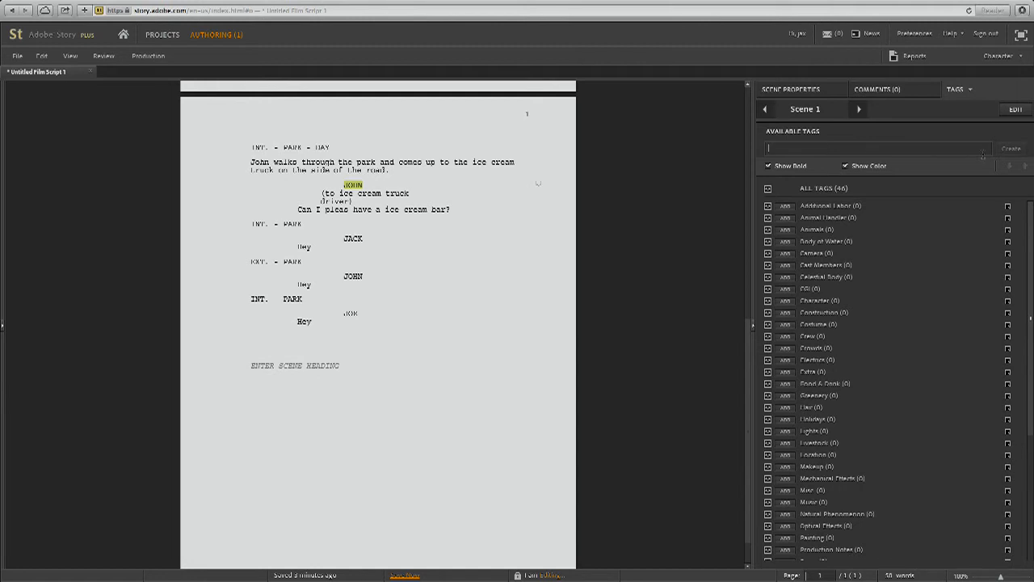
type("ch")
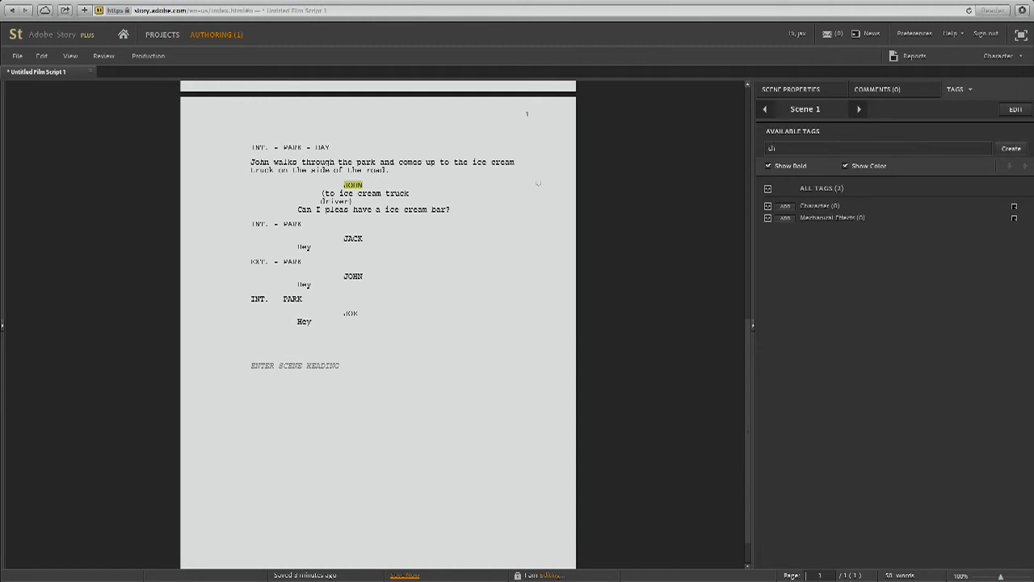
left_click(819, 206)
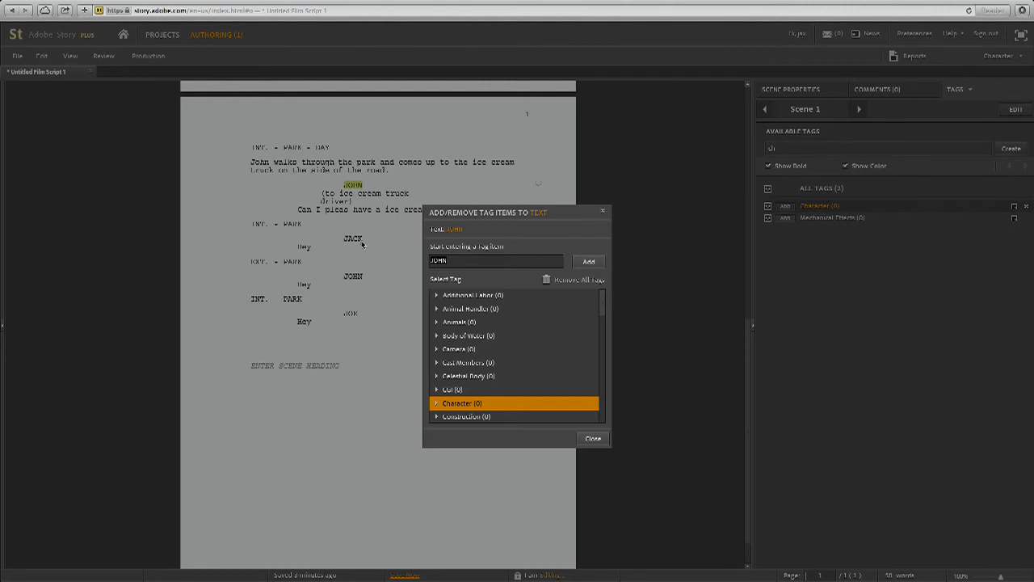
left_click(587, 262)
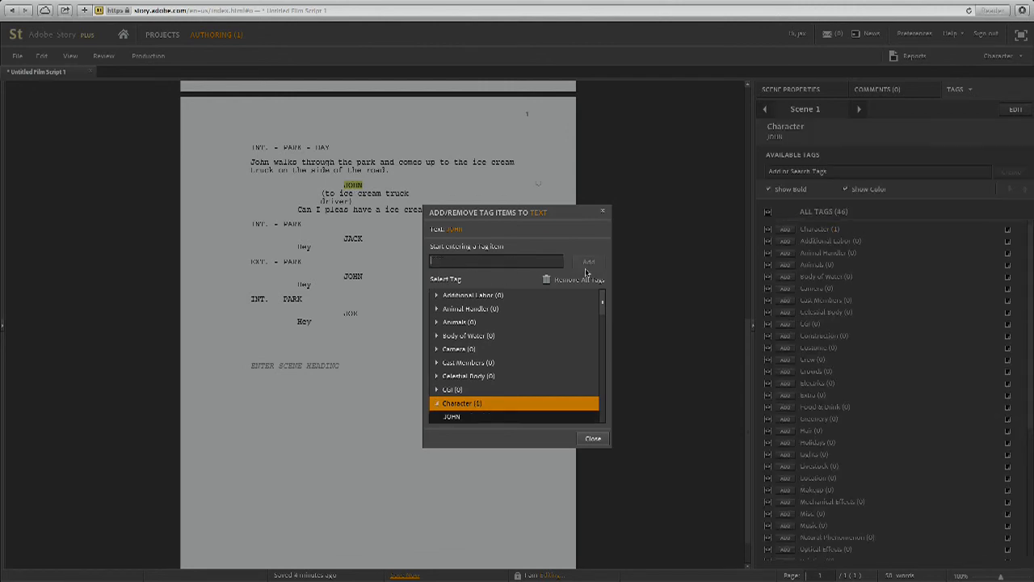
left_click(589, 441)
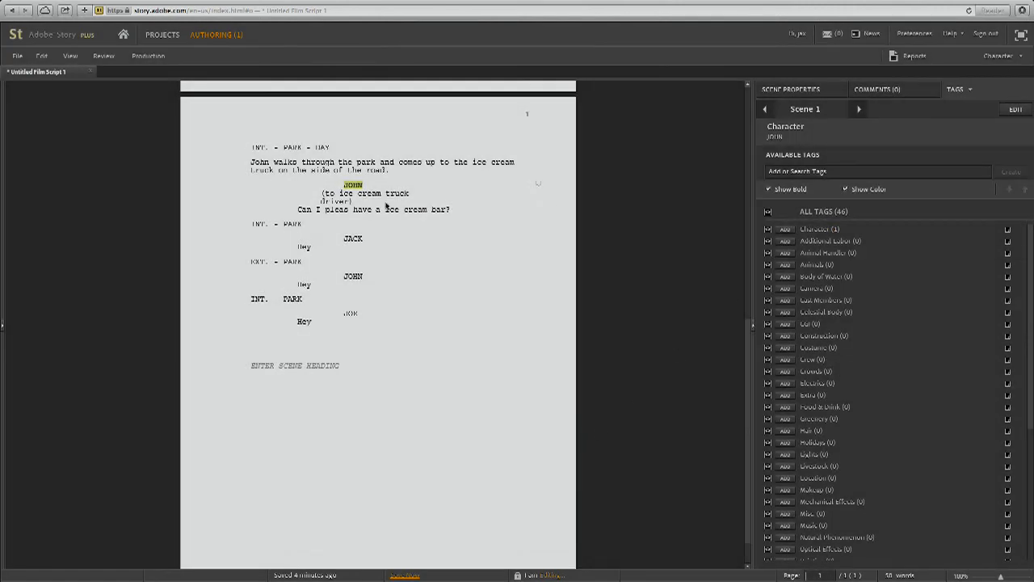
Check the tag applied to the speaking character's name in Scene 1.
left_click(422, 264)
mouse_move(357, 186)
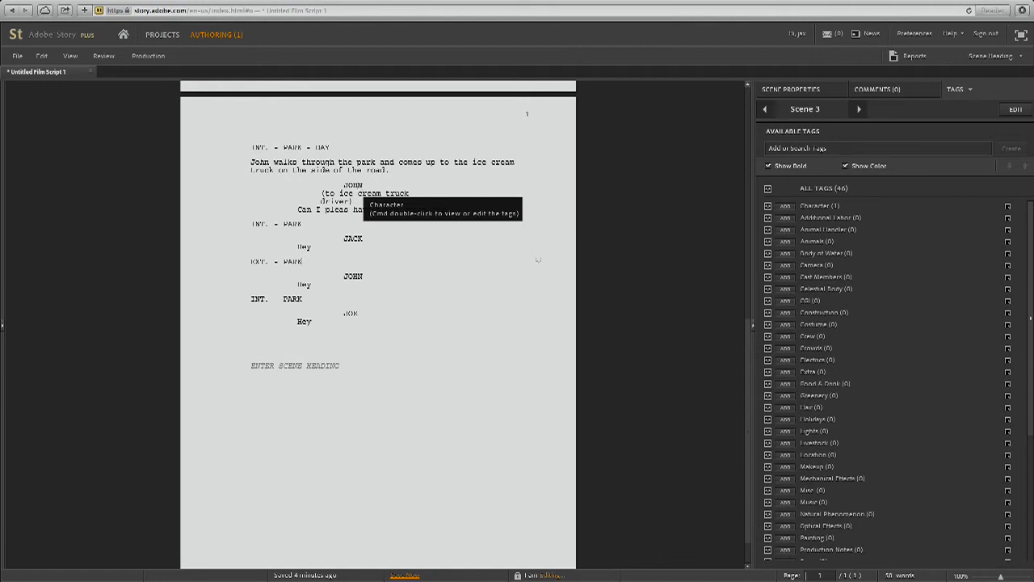
left_click(385, 189)
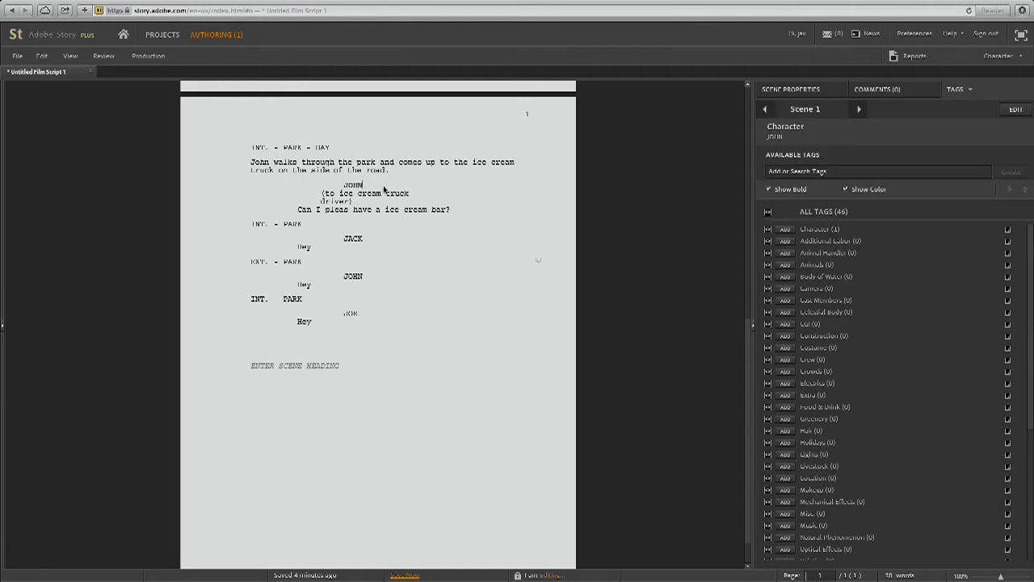
Apply the Character tag to the speaking character's name in Scene 2.
double_click(348, 239)
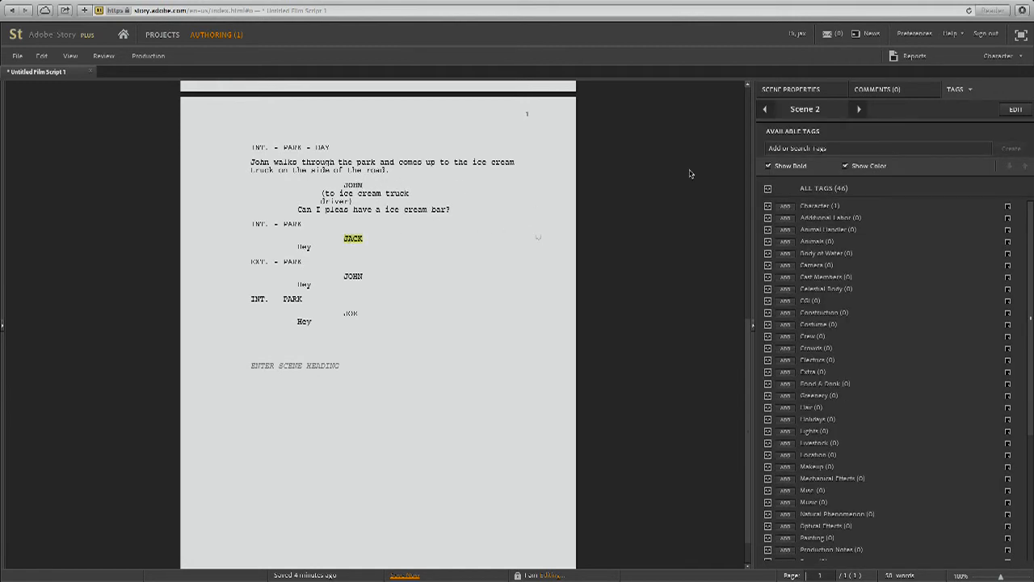
left_click(785, 206)
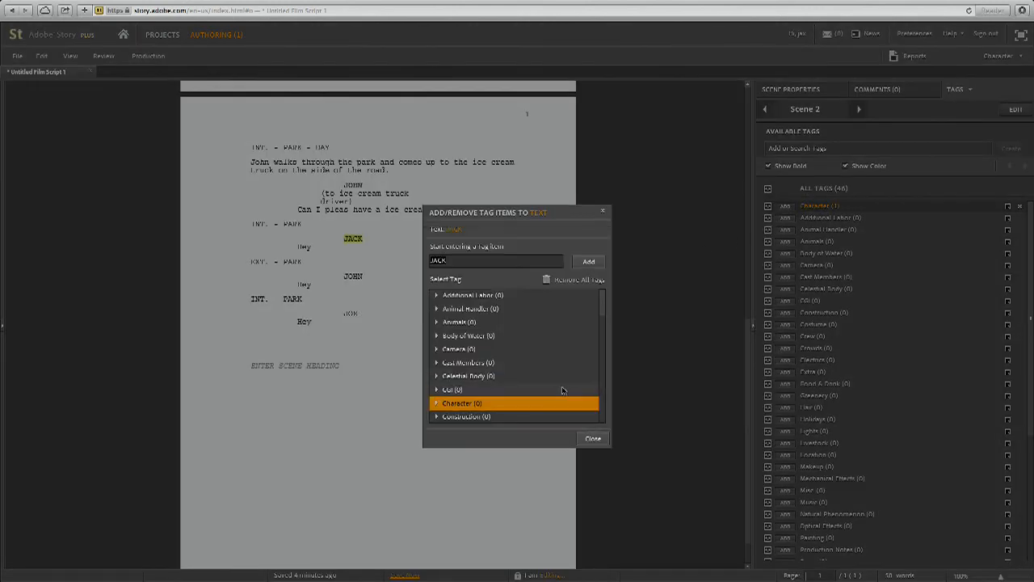
left_click(589, 260)
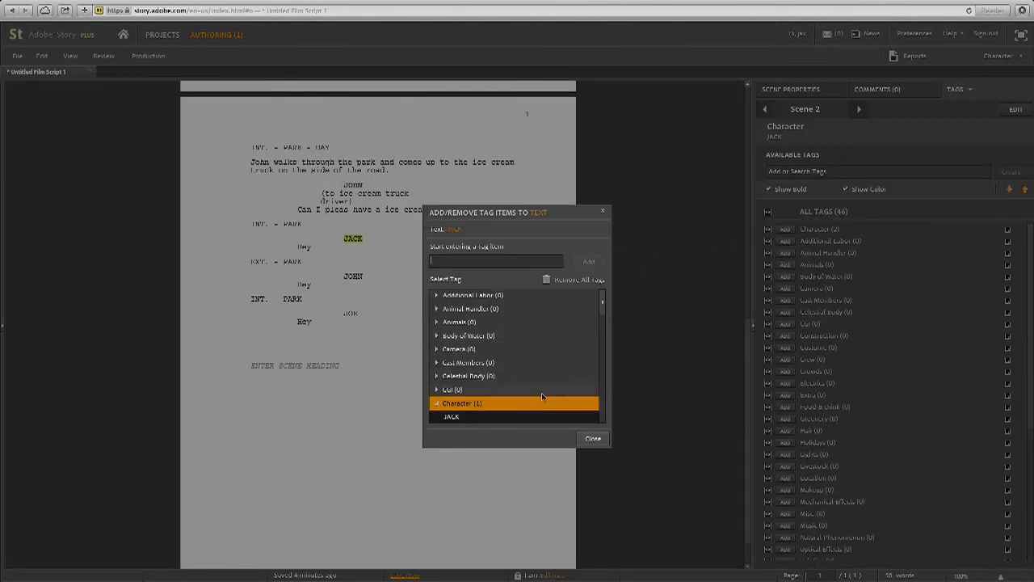
left_click(593, 438)
Apply the Character tag to the speaking character's name in Scene 3.
left_click(362, 277)
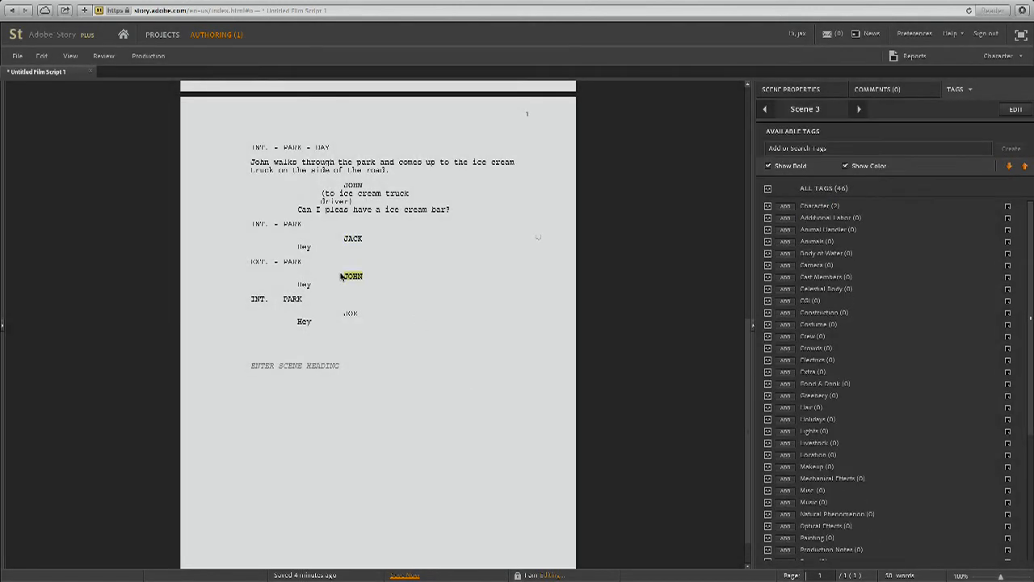
left_click(780, 208)
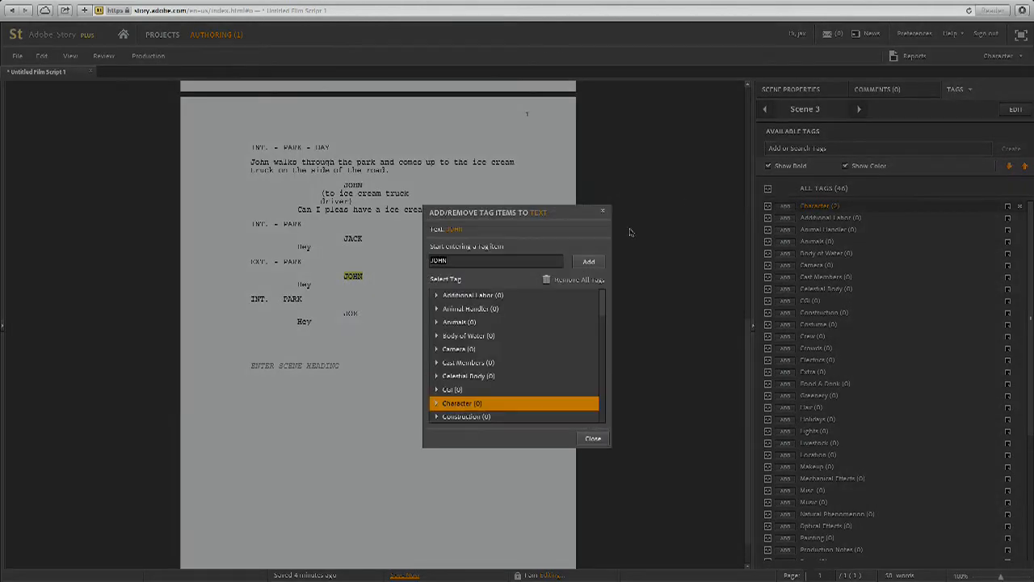
left_click(589, 261)
left_click(593, 438)
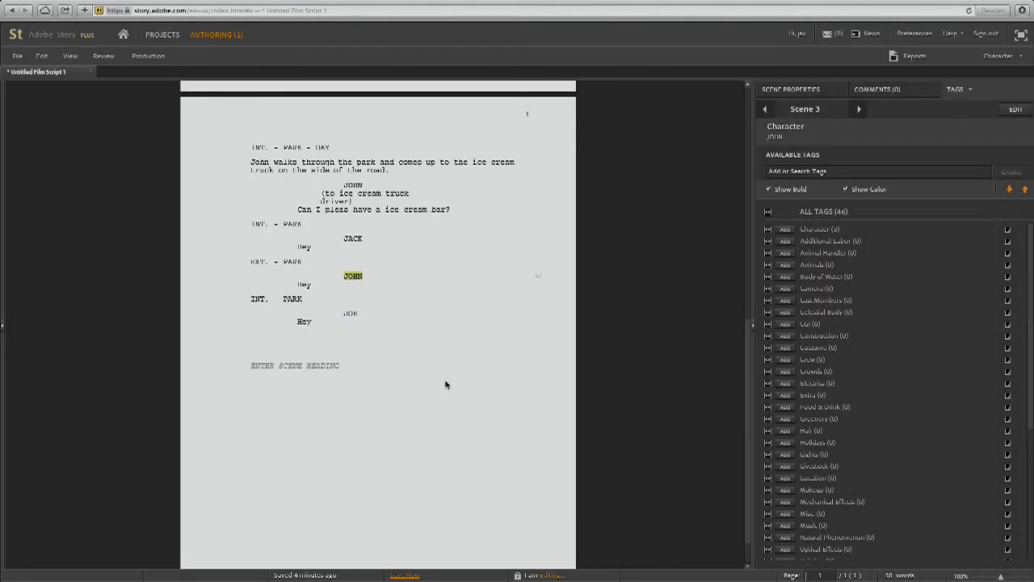
Apply the Character tag to the speaking character's name in Scene 3A.
left_click(349, 313)
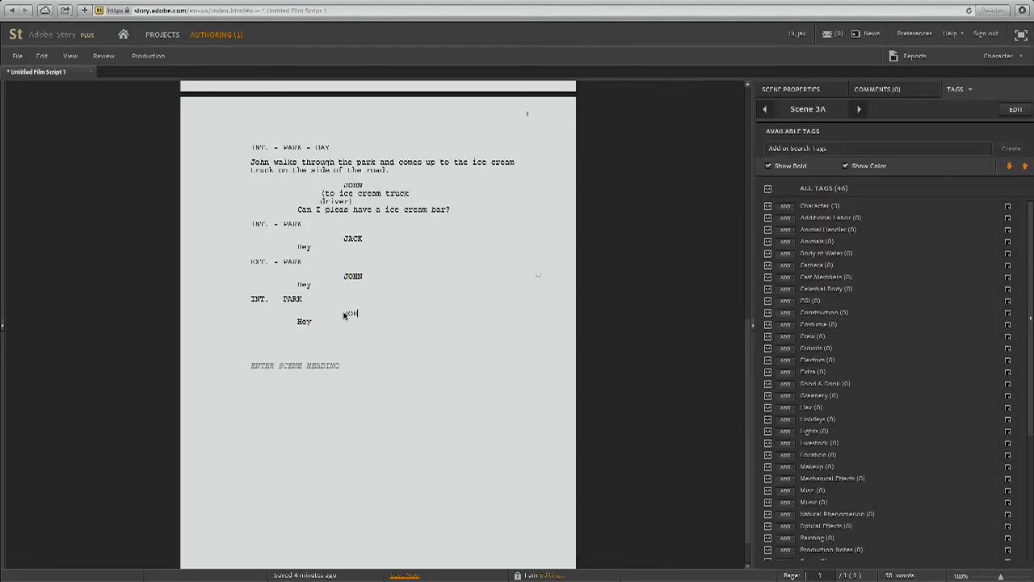
left_click(787, 207)
left_click(589, 261)
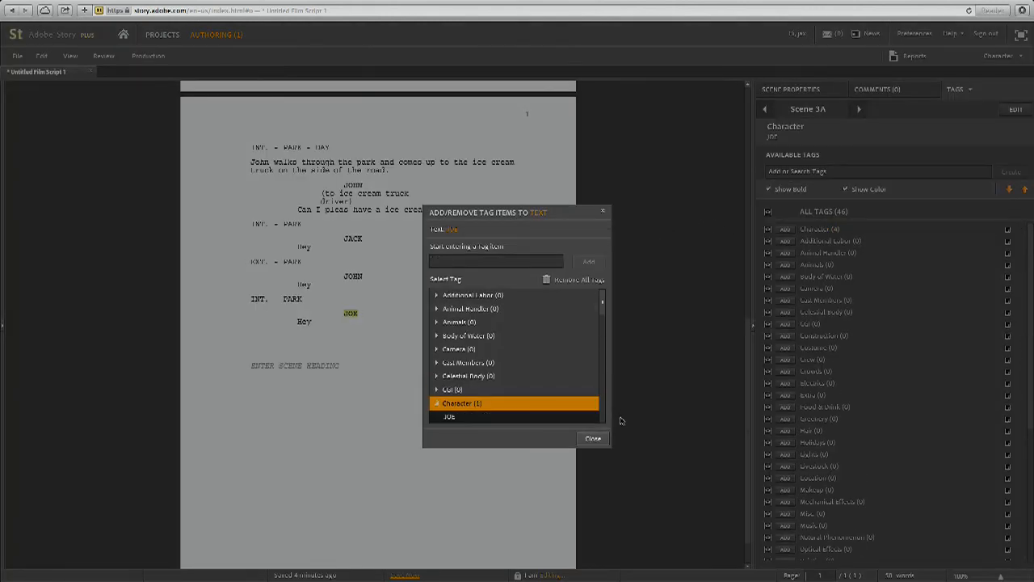
left_click(598, 438)
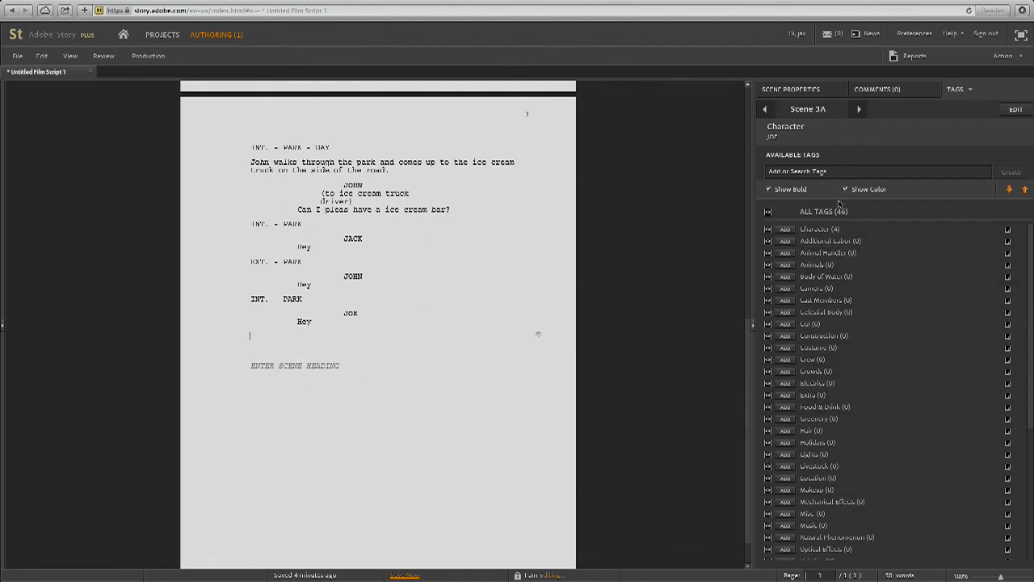
Create a custom tag named "random dancer".
left_click(960, 174)
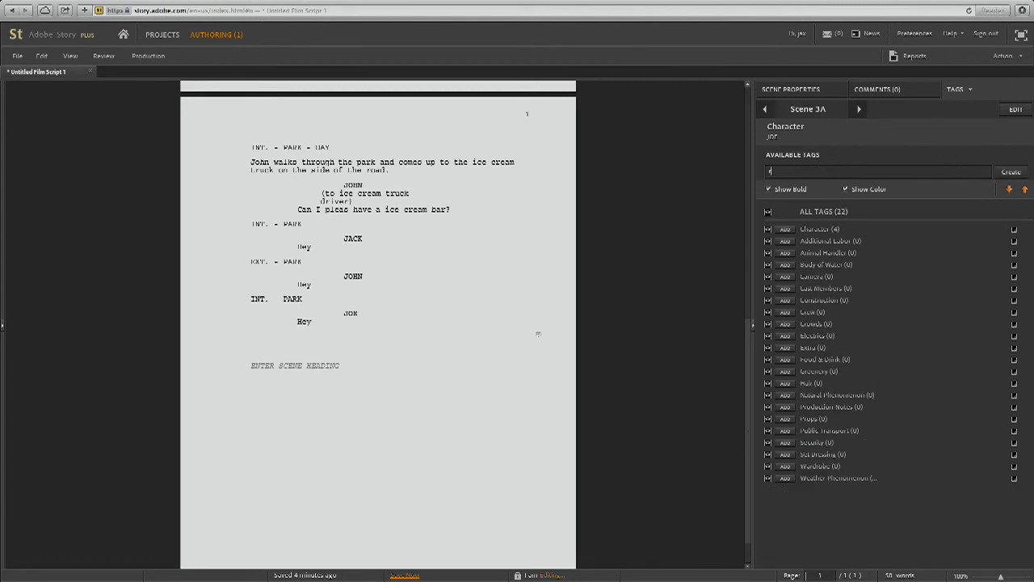
type("m")
key("BackSpace")
type("random da")
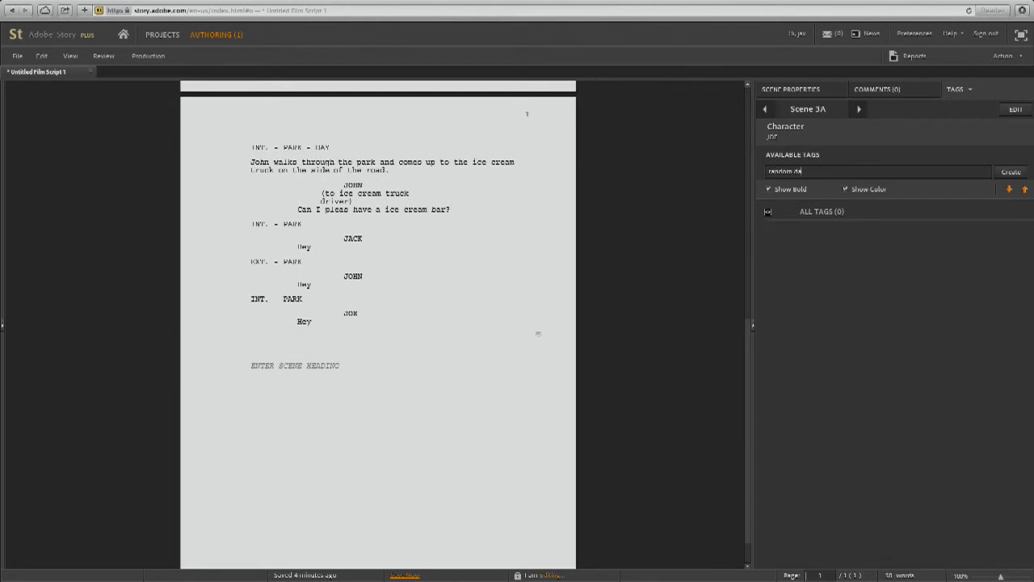
type("ncer")
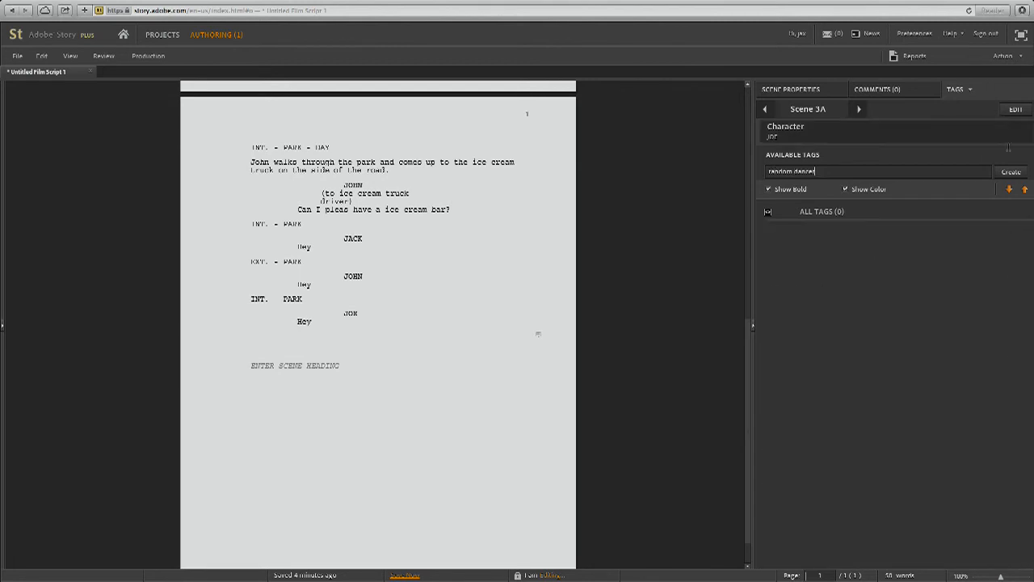
left_click(1019, 174)
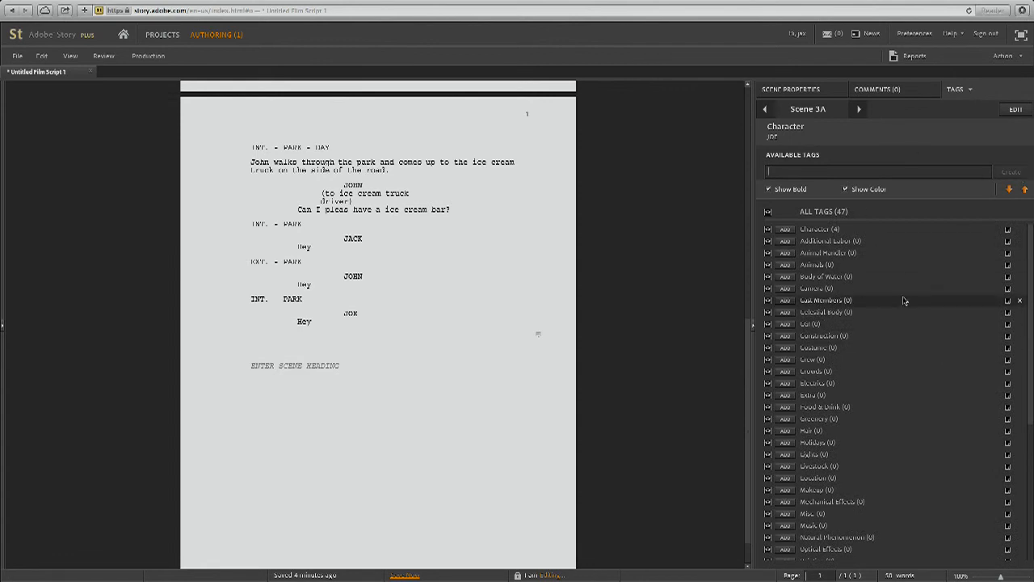
Search the available tags for "random", clear the search and look through the rest of the full tag list.
type("r")
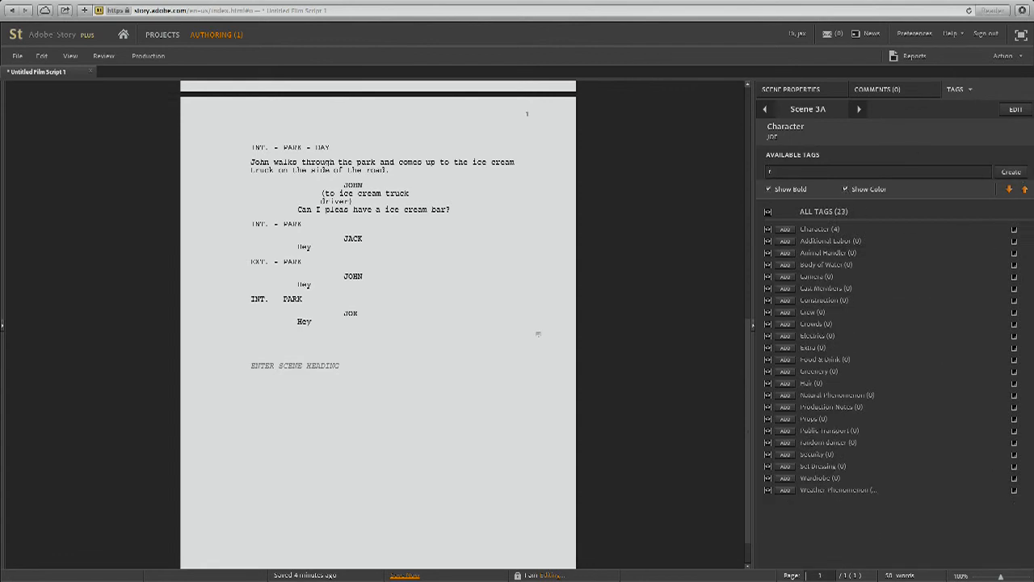
type("andom")
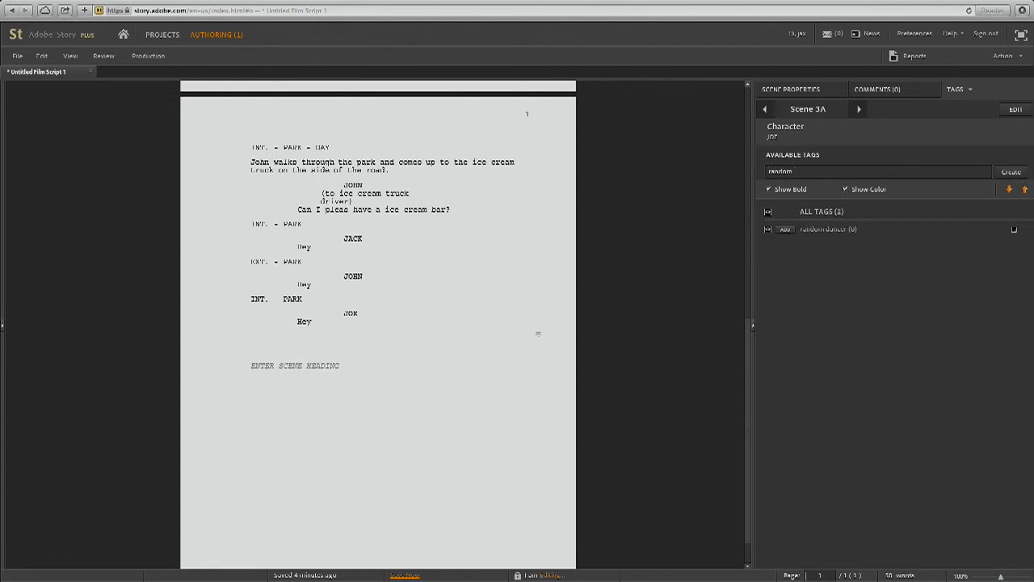
key("BackSpace")
key("BackSpace")
key("BackSpace")
key("BackSpace")
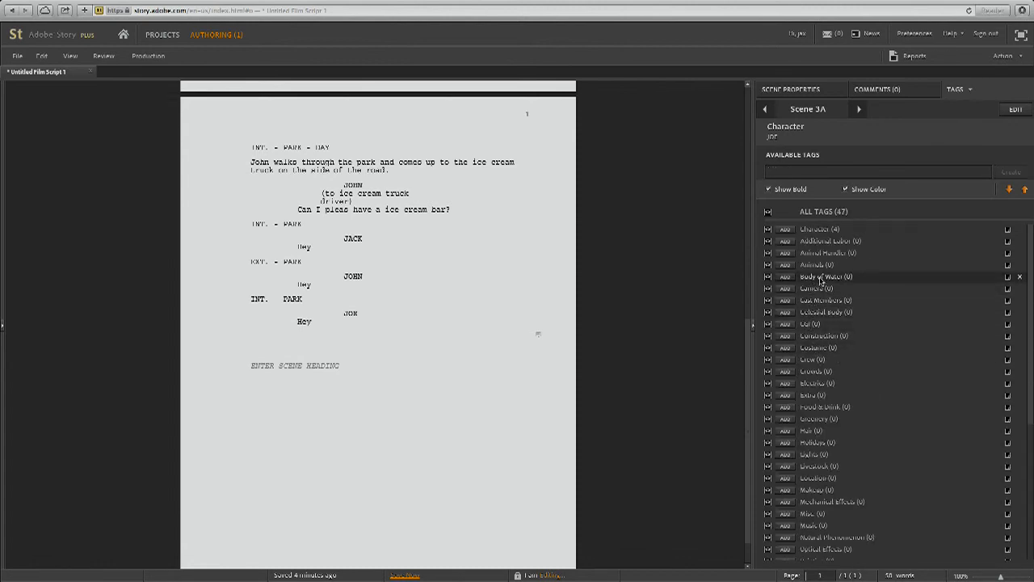
scroll(821, 280, "down", 5)
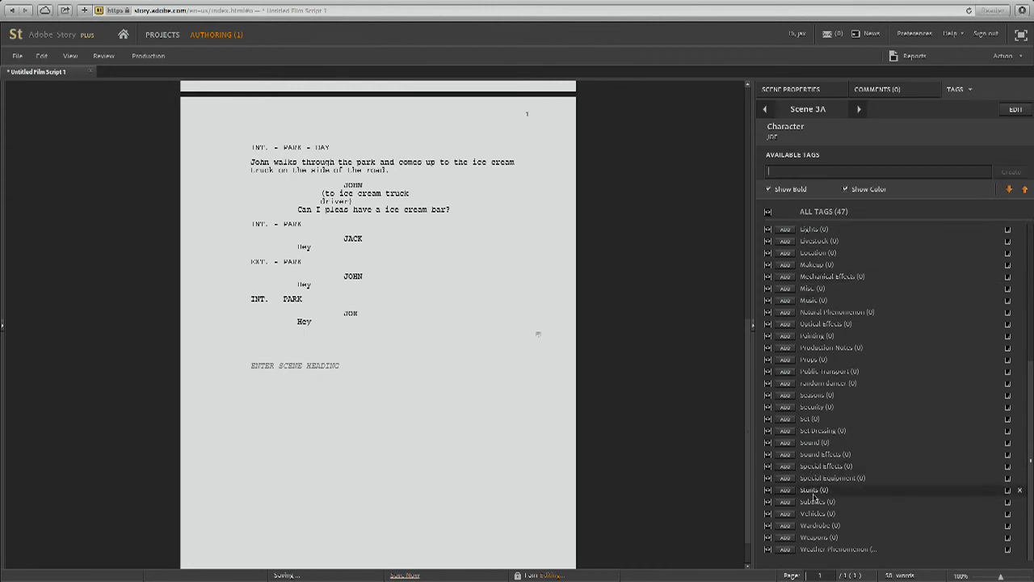
Generate the Cast breakdown report and save it as "Untitled Film Script 1-Cast.csv" in Documents.
left_click(145, 57)
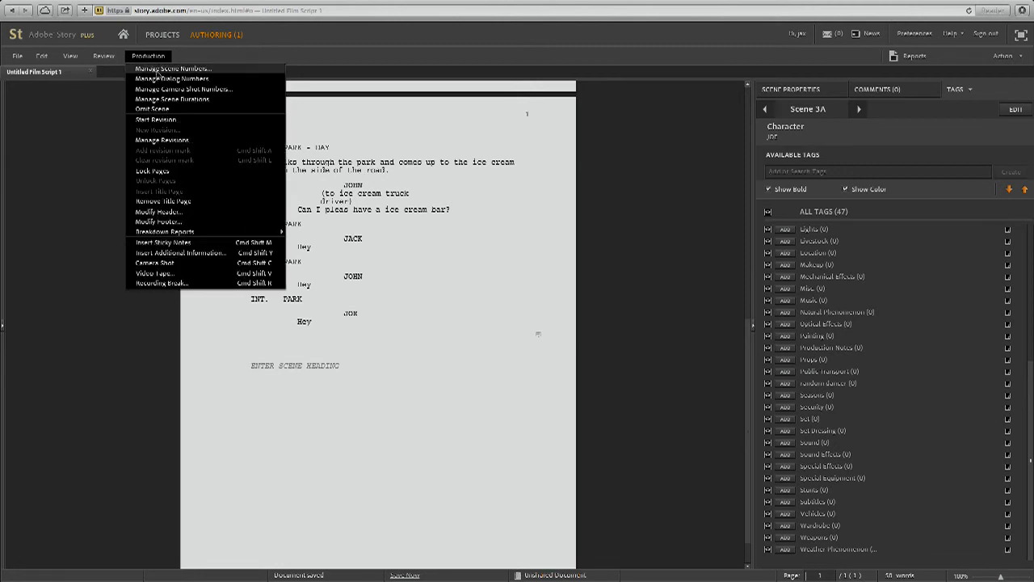
mouse_move(235, 233)
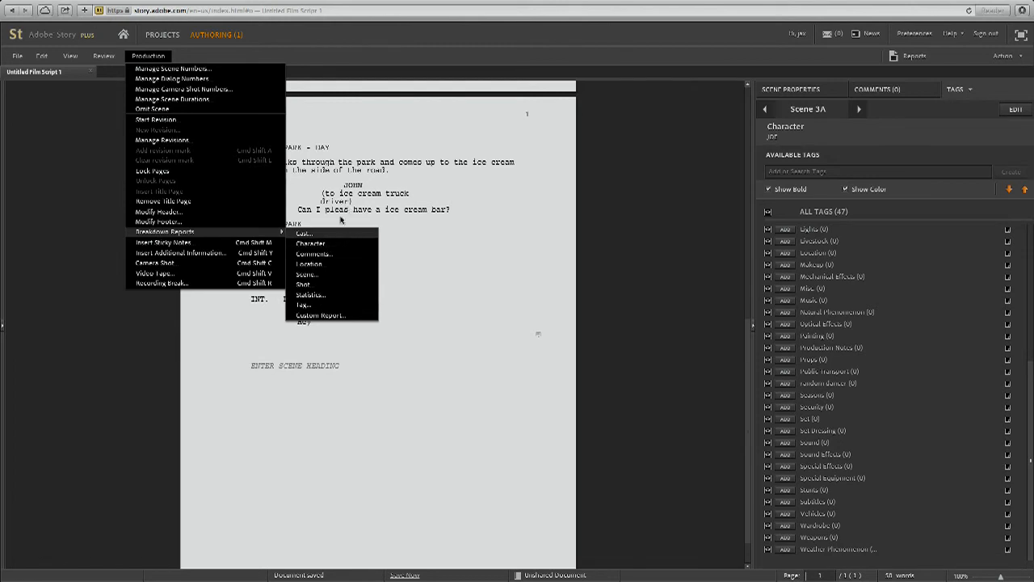
left_click(305, 234)
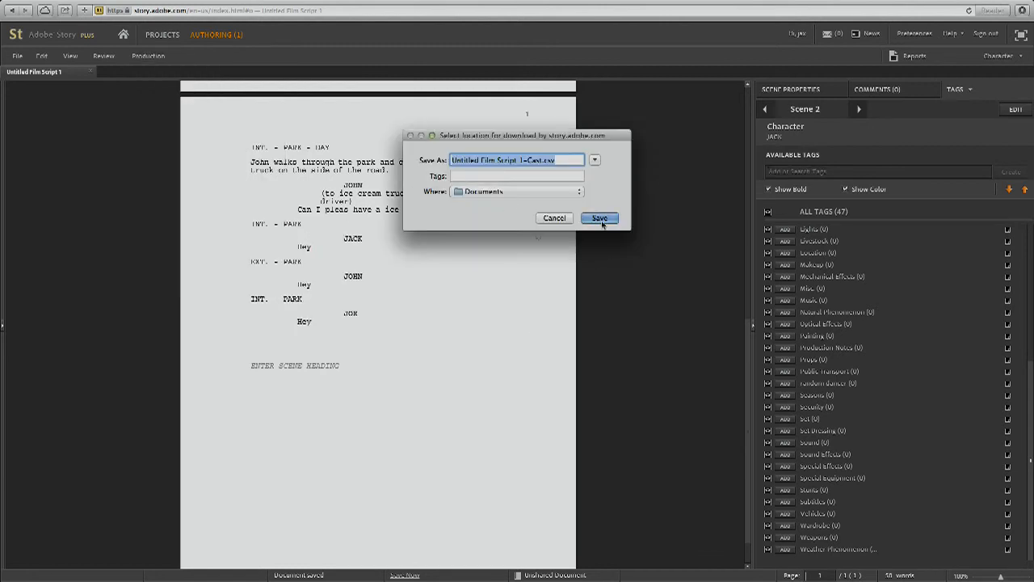
left_click(599, 218)
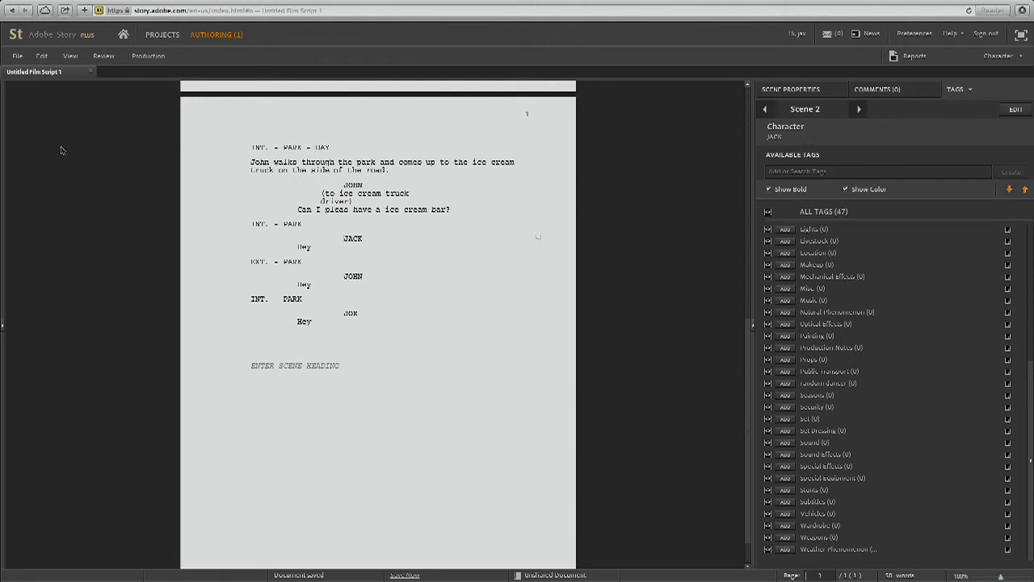
Show the scene properties and expand the Characters section to view the speaking and non-speaking characters.
left_click(813, 90)
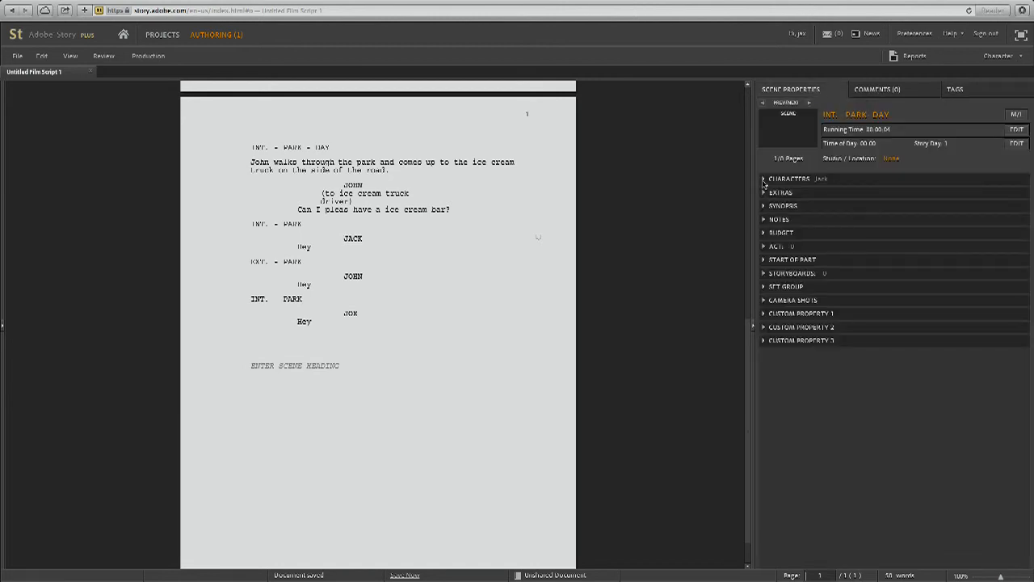
left_click(763, 180)
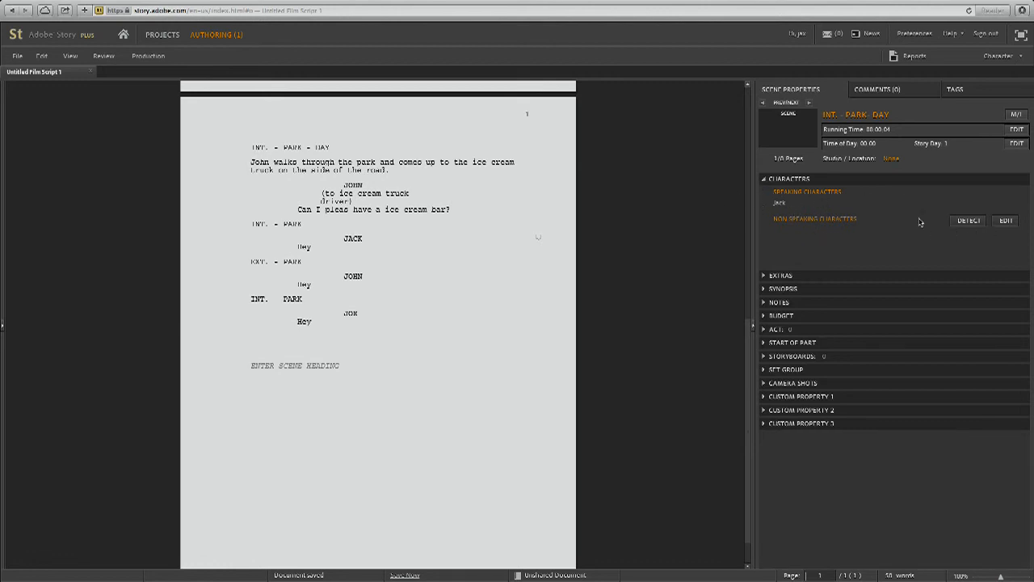
left_click(763, 182)
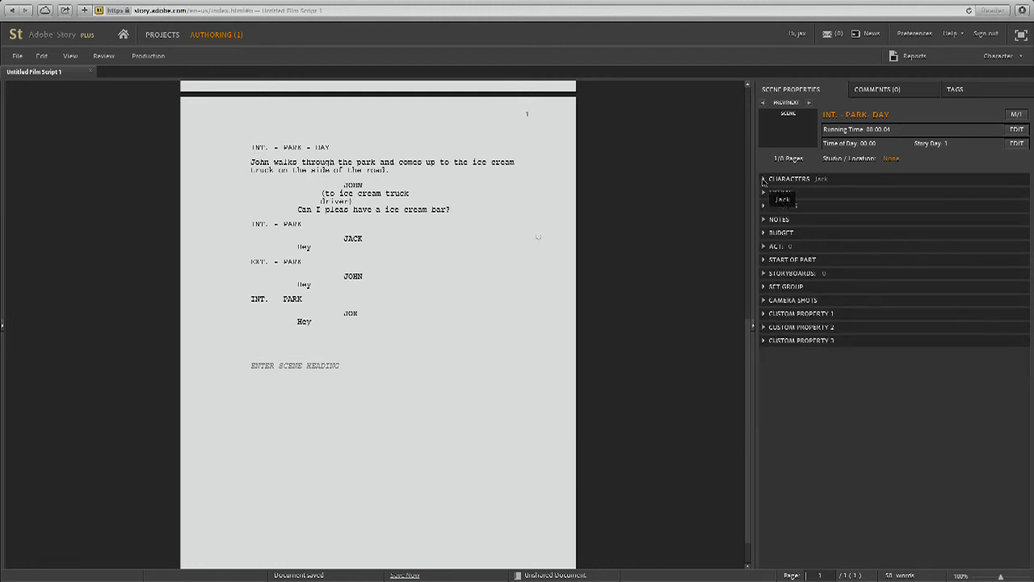
left_click(763, 182)
left_click(763, 182)
left_click(764, 181)
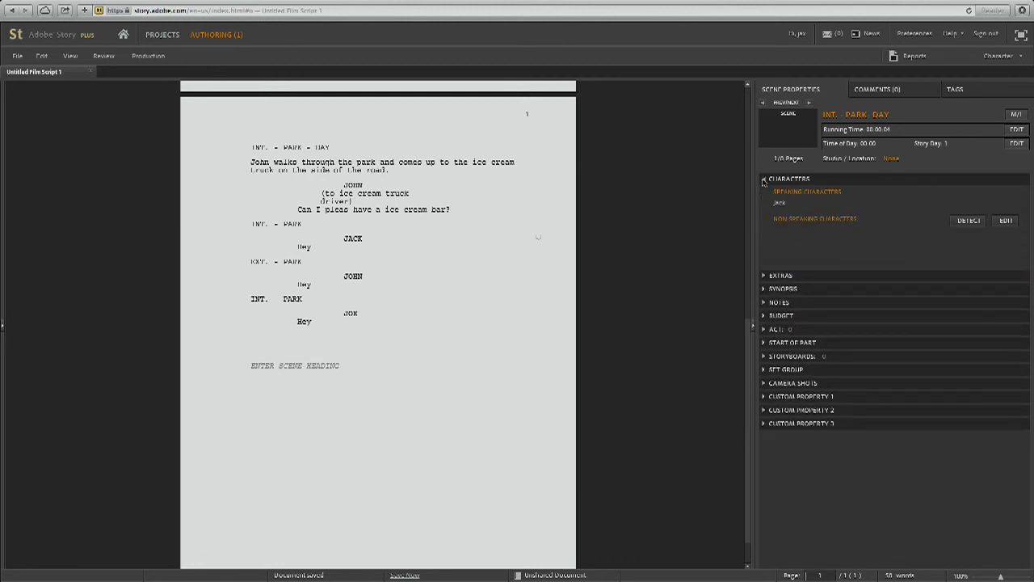
Collapse the Characters section of the scene properties and show the script's comments.
left_click(764, 181)
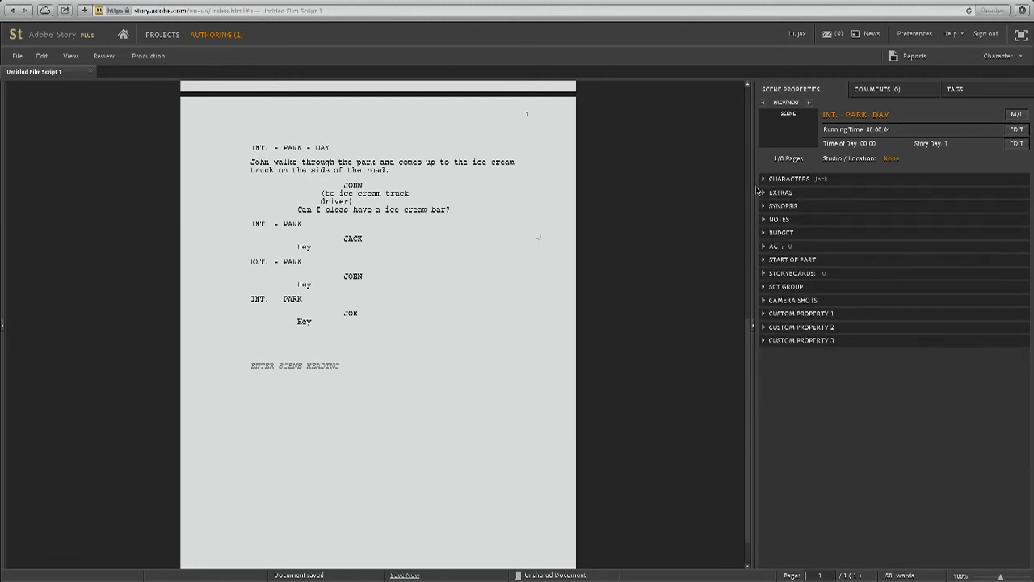
left_click(880, 92)
left_click(826, 93)
left_click(860, 94)
right_click(881, 92)
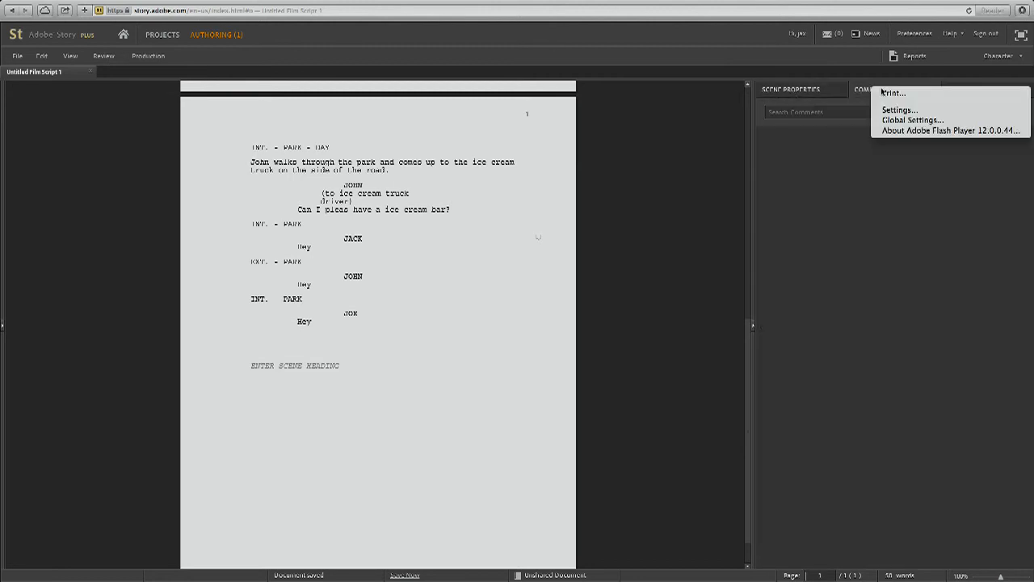
left_click(847, 146)
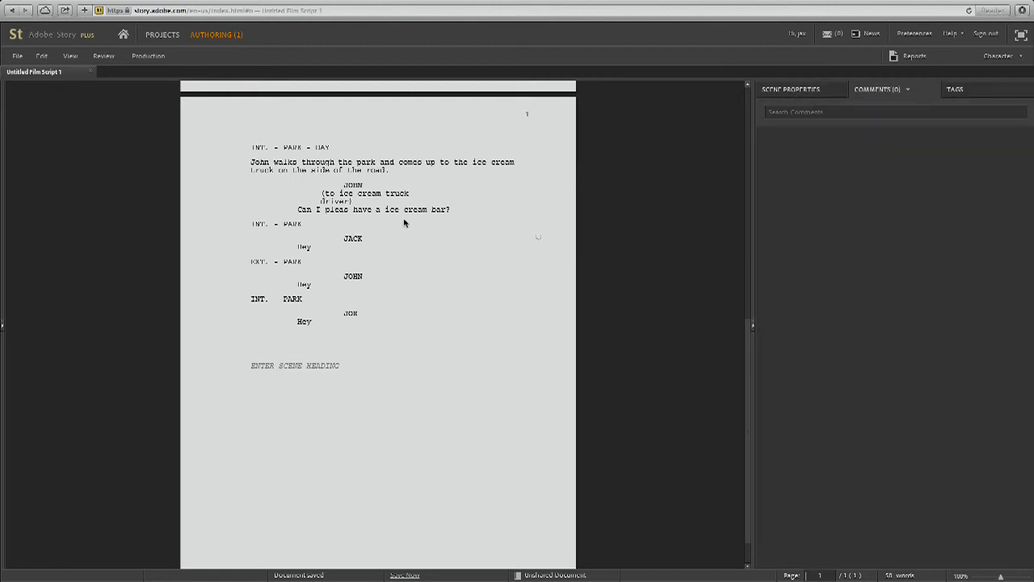
Add the comment "Spelled wrong" to the word "pleas" in John's dialog line.
left_click_drag(440, 219, 317, 210)
left_click(549, 246)
left_click_drag(449, 211, 449, 209)
left_click(501, 214)
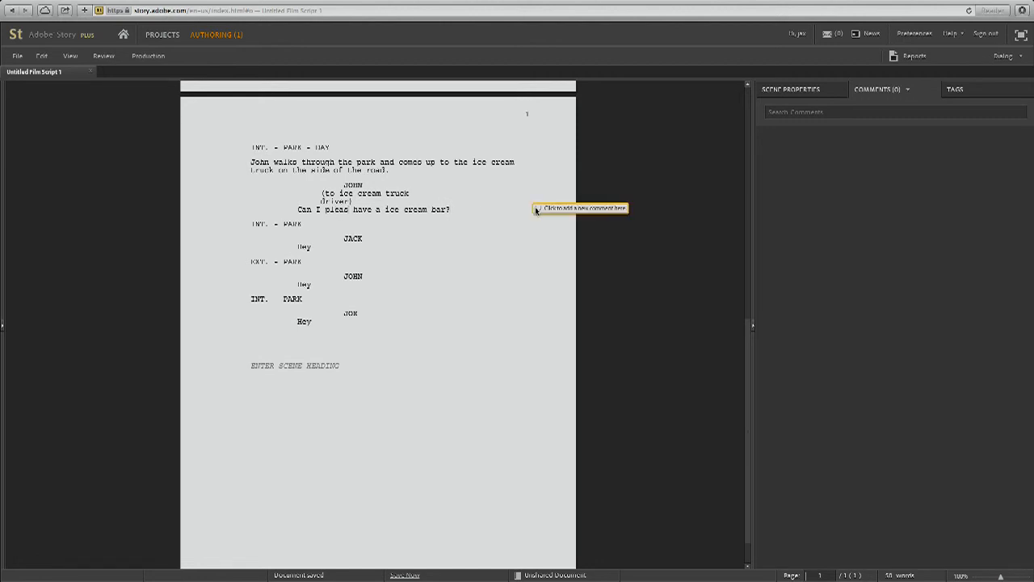
left_click(537, 210)
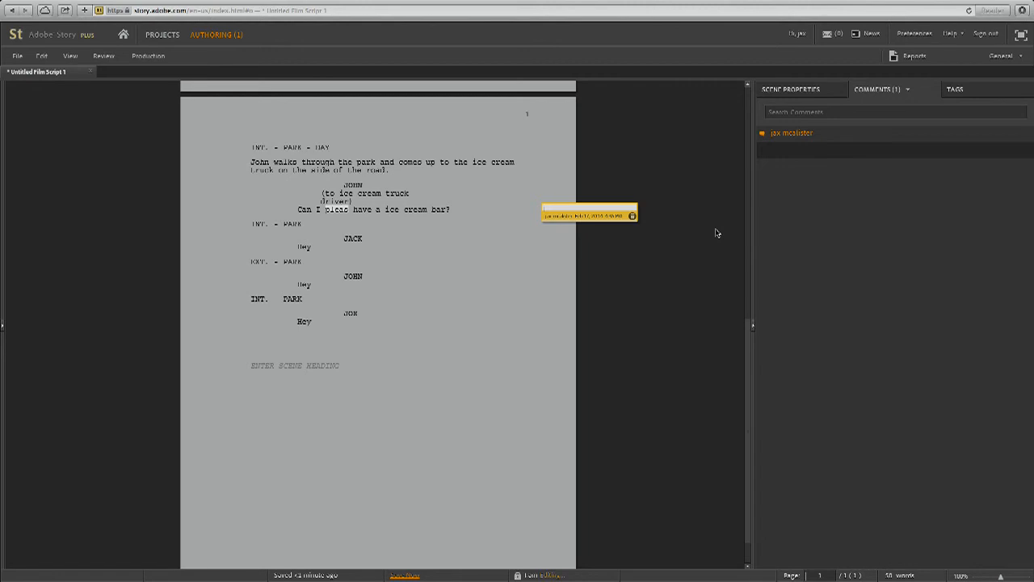
type("Spelled wrong")
key("Return")
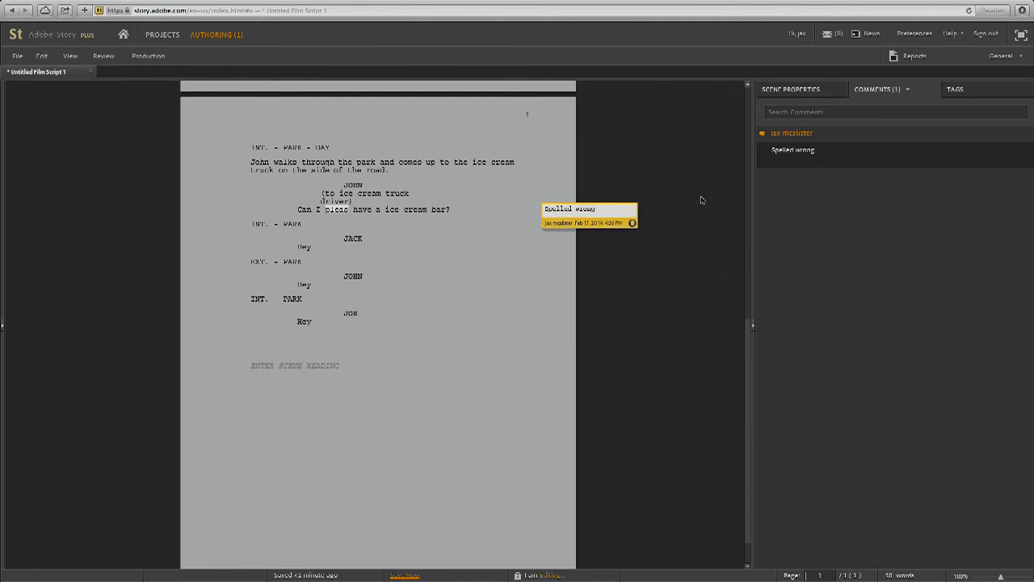
left_click(564, 192)
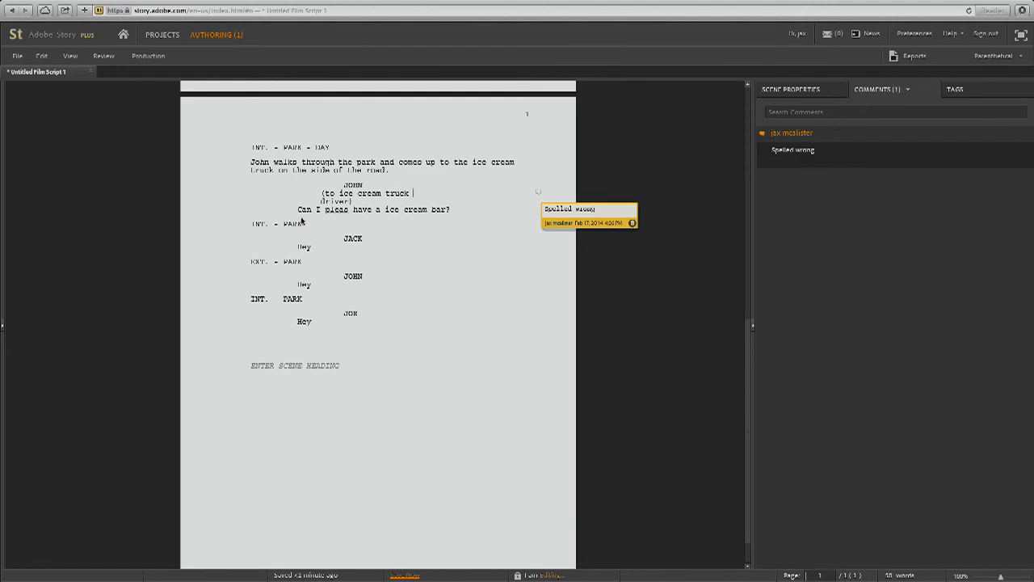
Correct "pleas" to "please" in John's dialog about the ice cream bar.
left_click(349, 209)
type("e")
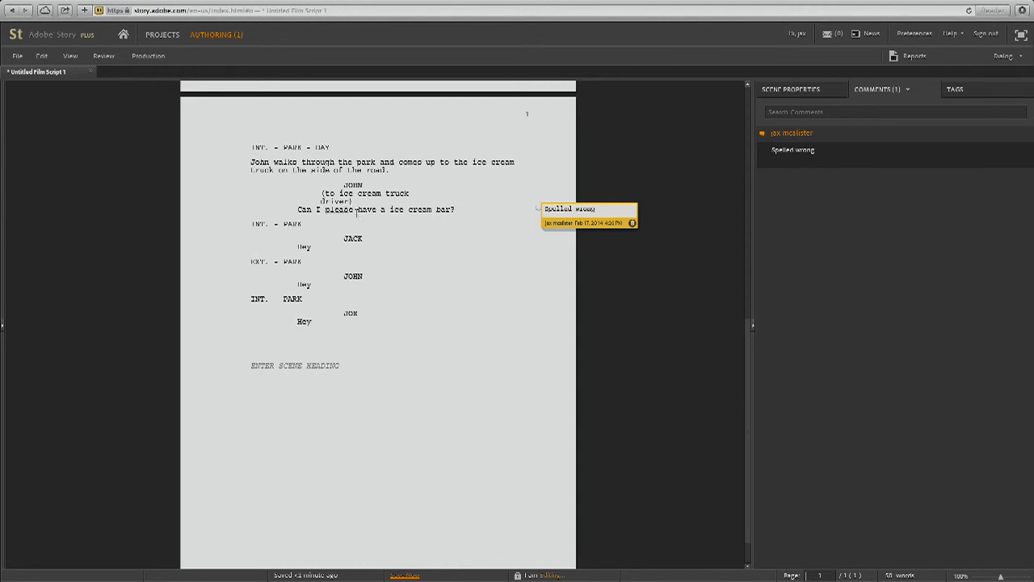
left_click(350, 226)
Save the film script, cancelling the browser's own offer to save the web page.
left_click(812, 112)
key("super+s")
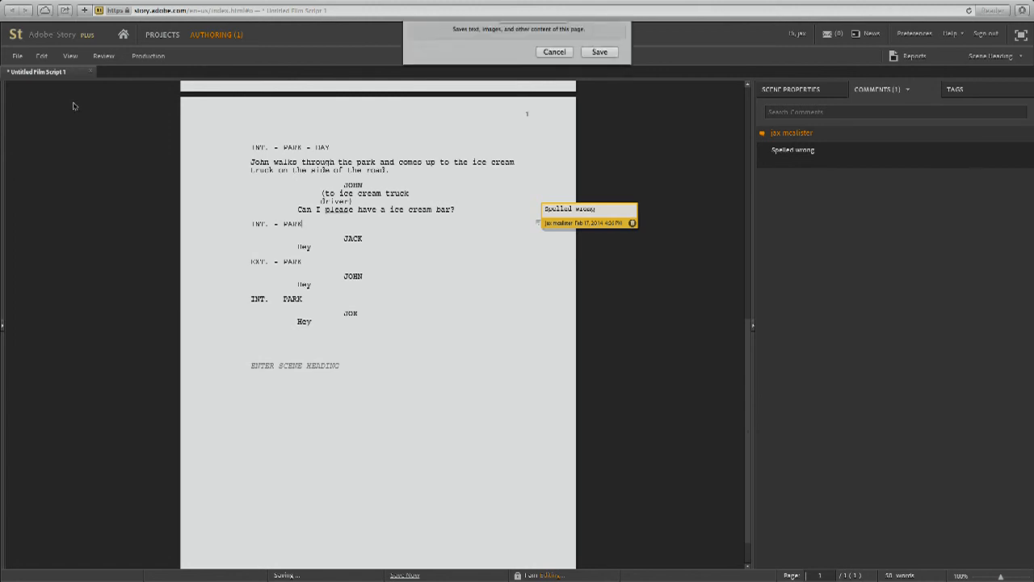
left_click(583, 133)
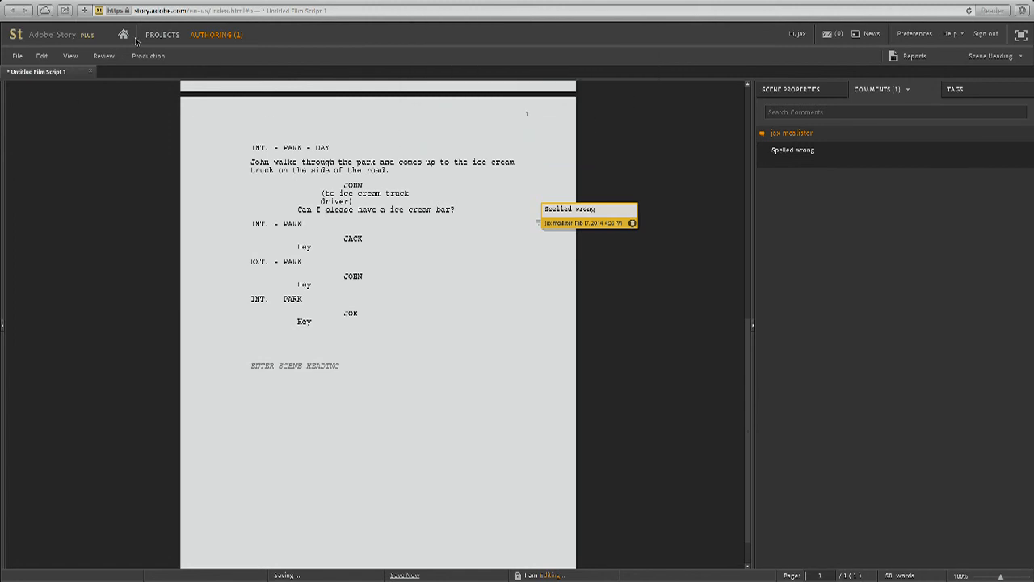
left_click(20, 56)
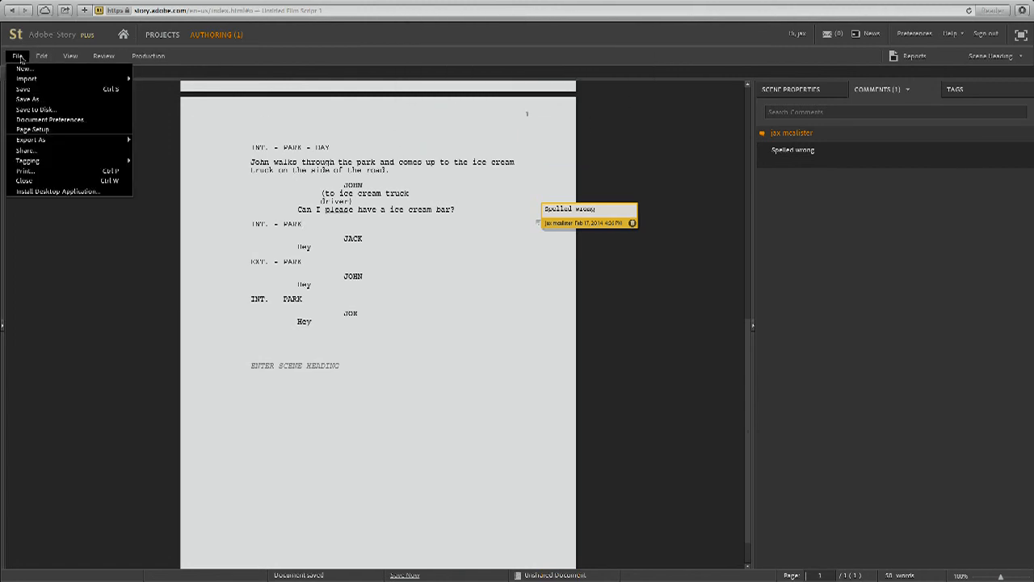
left_click(168, 154)
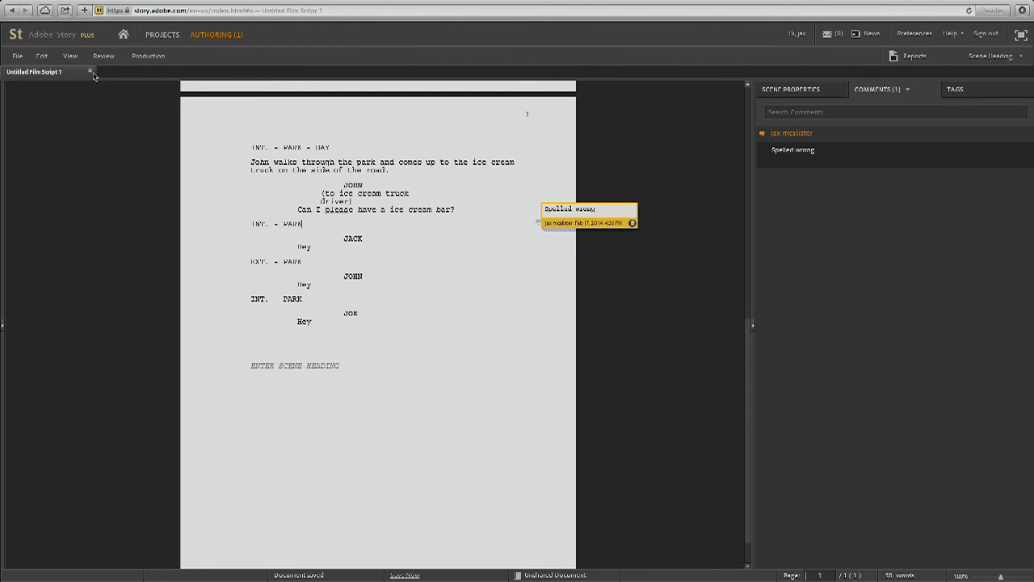
Close the script, list the scripts of Untitled Project 1 in Untitled Category 1 and view the options for Untitled Film Script 1.
left_click(93, 73)
left_click(72, 124)
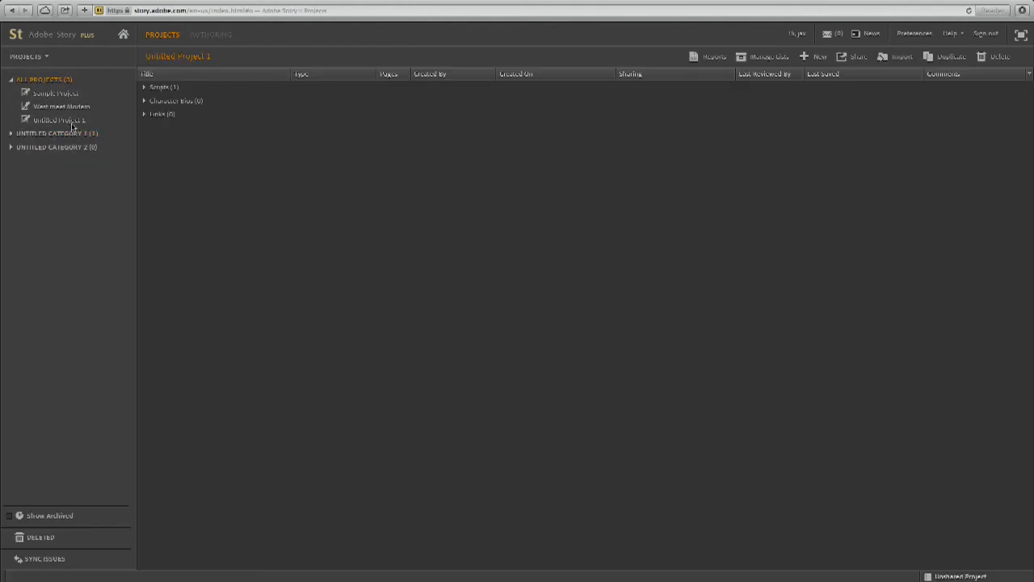
left_click(18, 134)
left_click(52, 146)
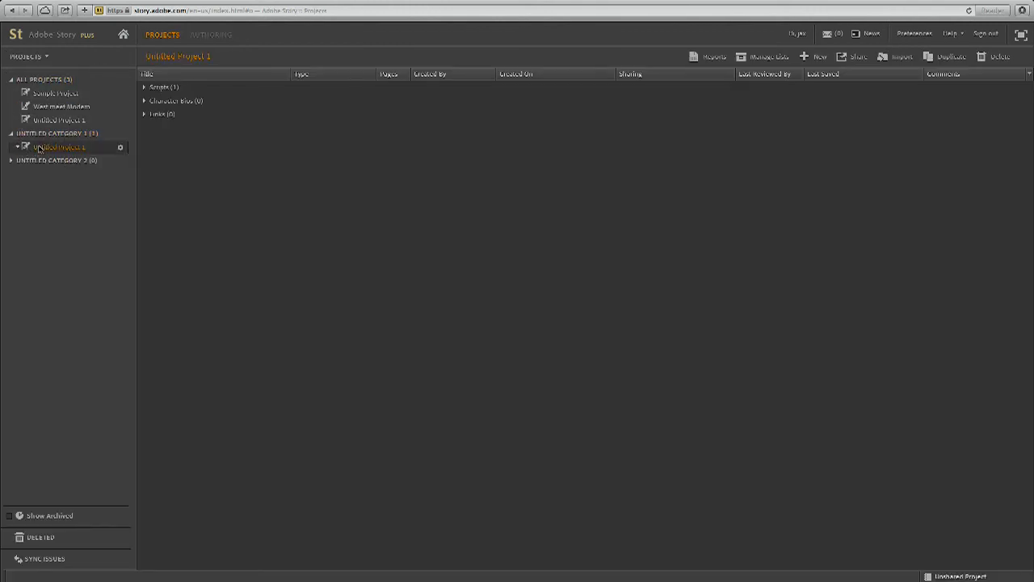
left_click(159, 89)
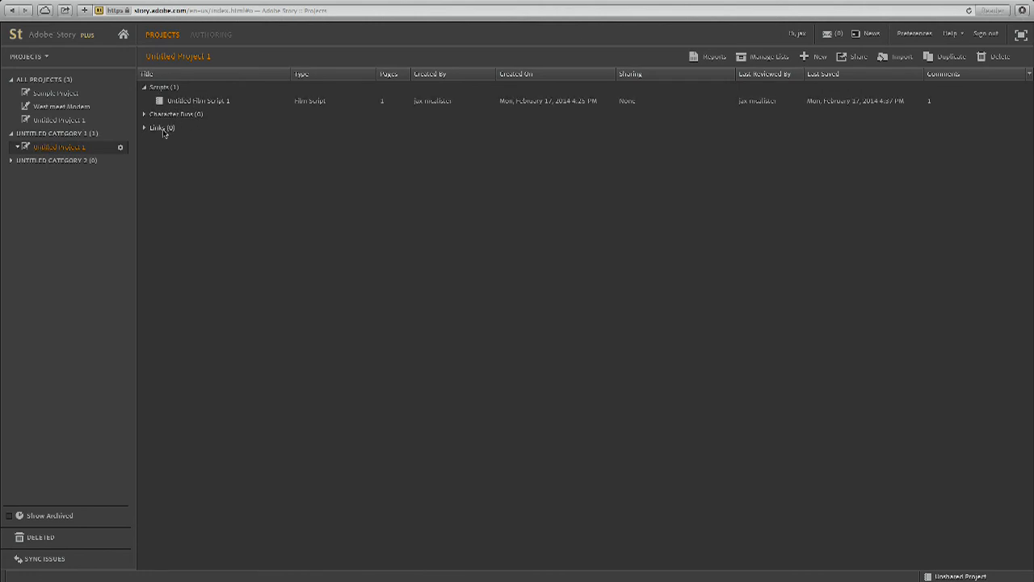
left_click(170, 100)
right_click(153, 103)
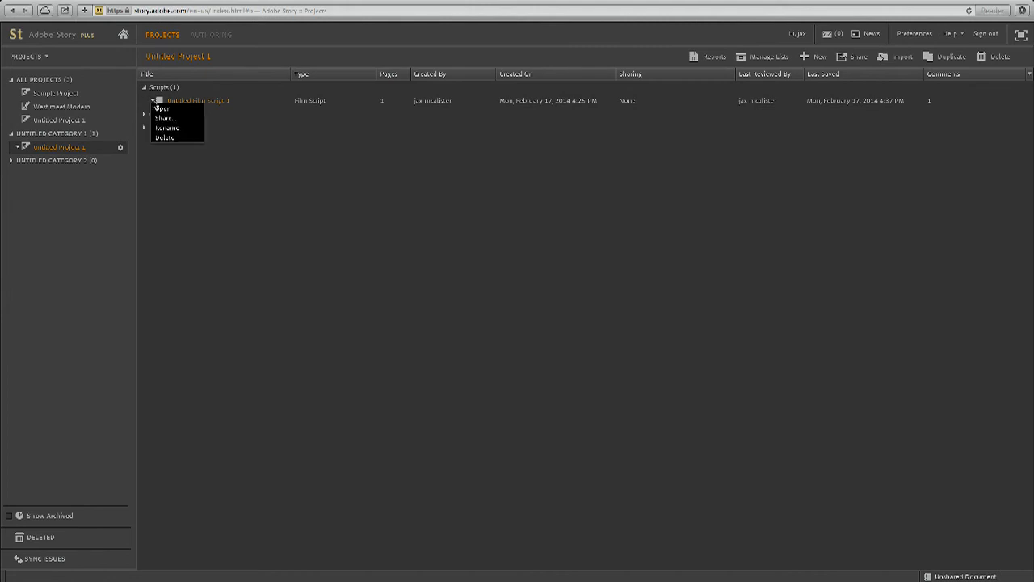
left_click(257, 159)
Share Untitled Project 1 with a collaborator as Co-Author by entering the collaborator's e-mail address.
left_click(855, 58)
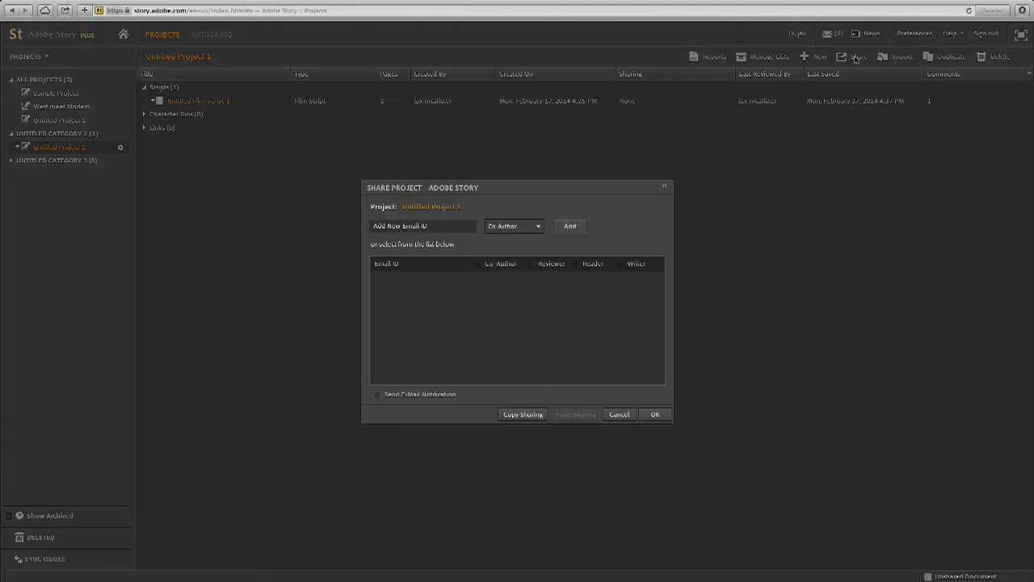
left_click(438, 227)
type("mcal")
left_click(536, 227)
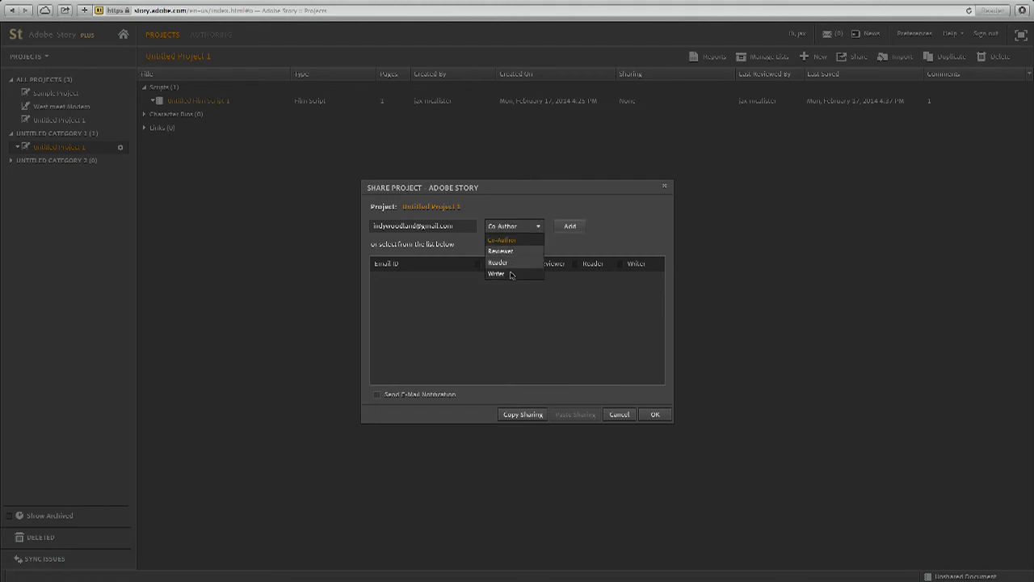
left_click(517, 245)
left_click(571, 232)
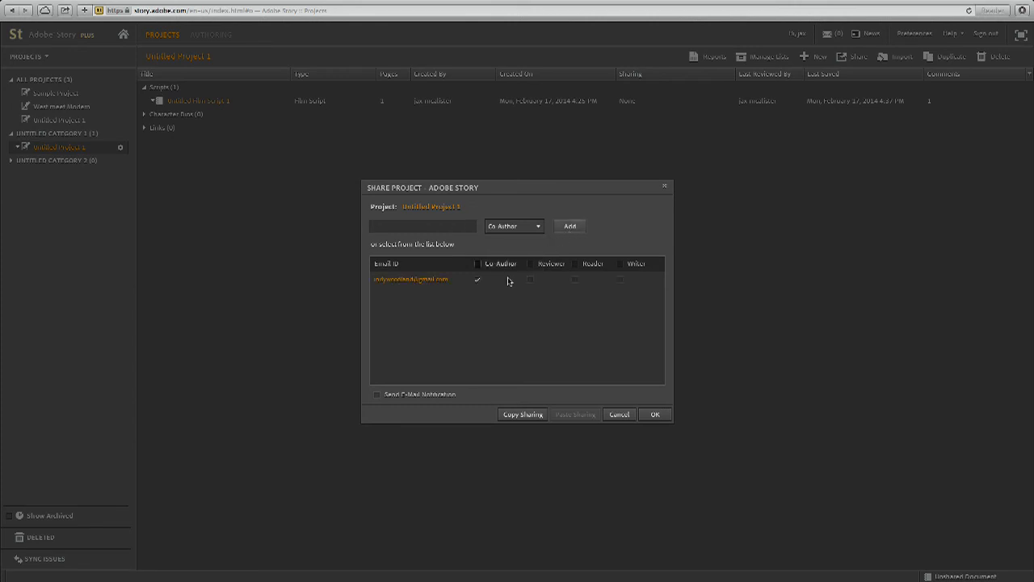
left_click(653, 415)
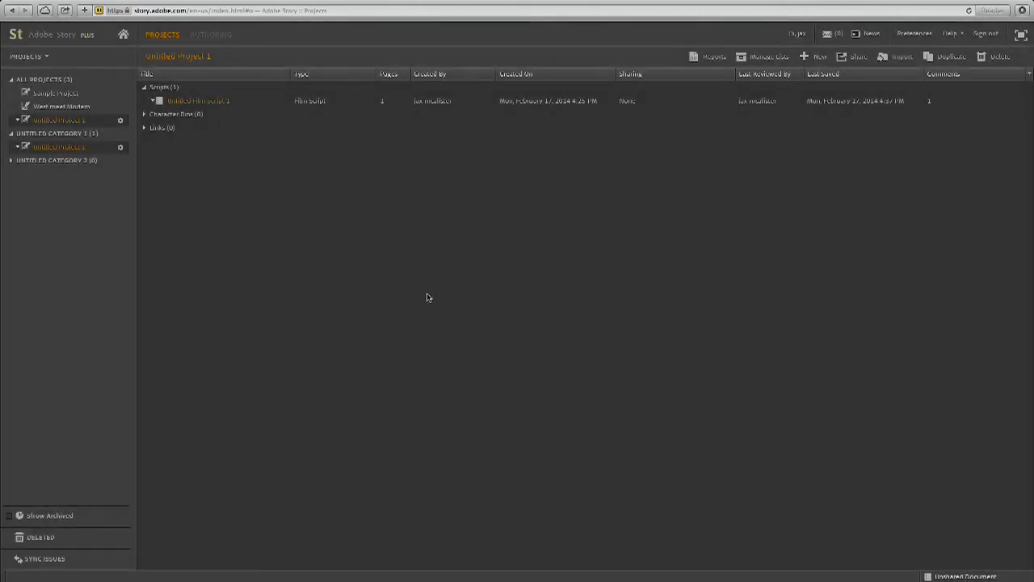
Collapse the project lists under Untitled Category 1 and All Projects.
left_click(119, 162)
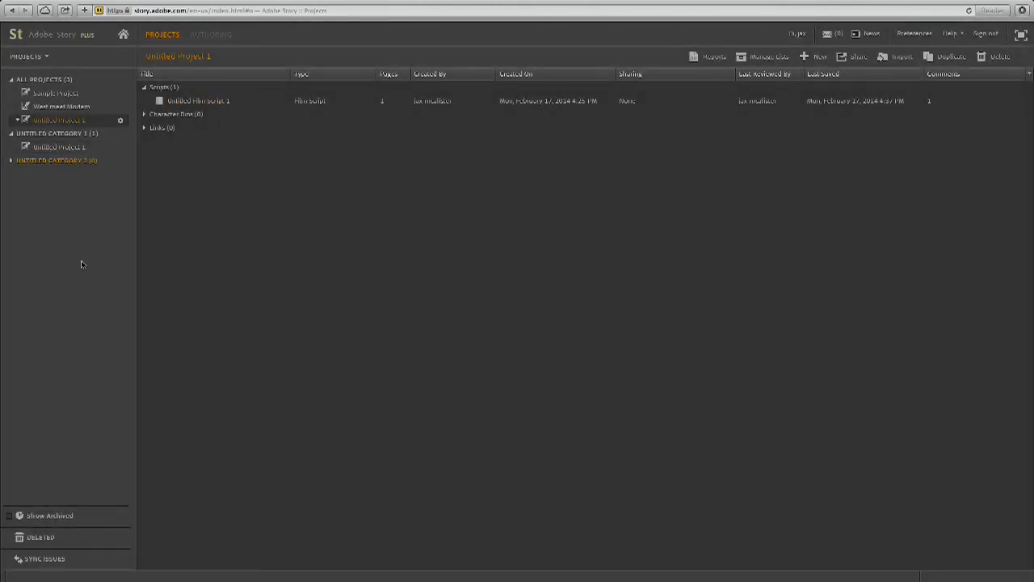
left_click(49, 134)
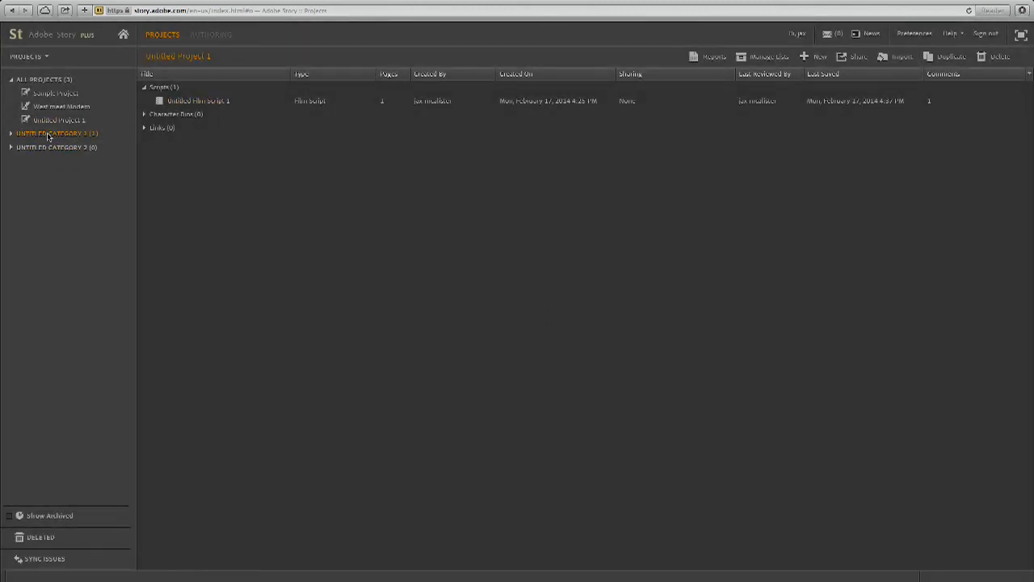
left_click(34, 80)
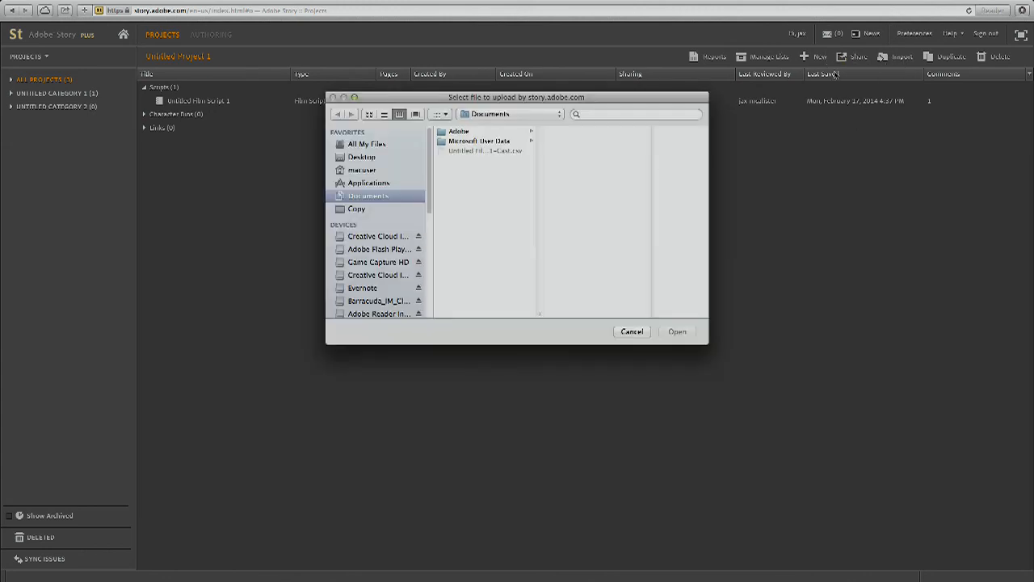
Look through the locations available for choosing a file to import, and cancel the import.
scroll(405, 188, "down", 5)
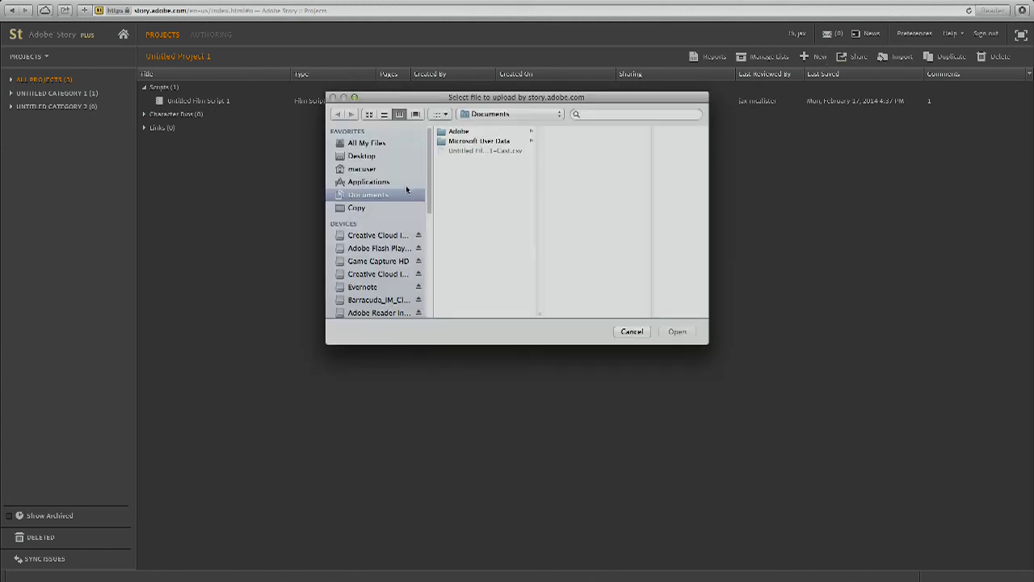
scroll(405, 189, "up", 5)
scroll(405, 188, "down", 3)
scroll(406, 188, "down", 3)
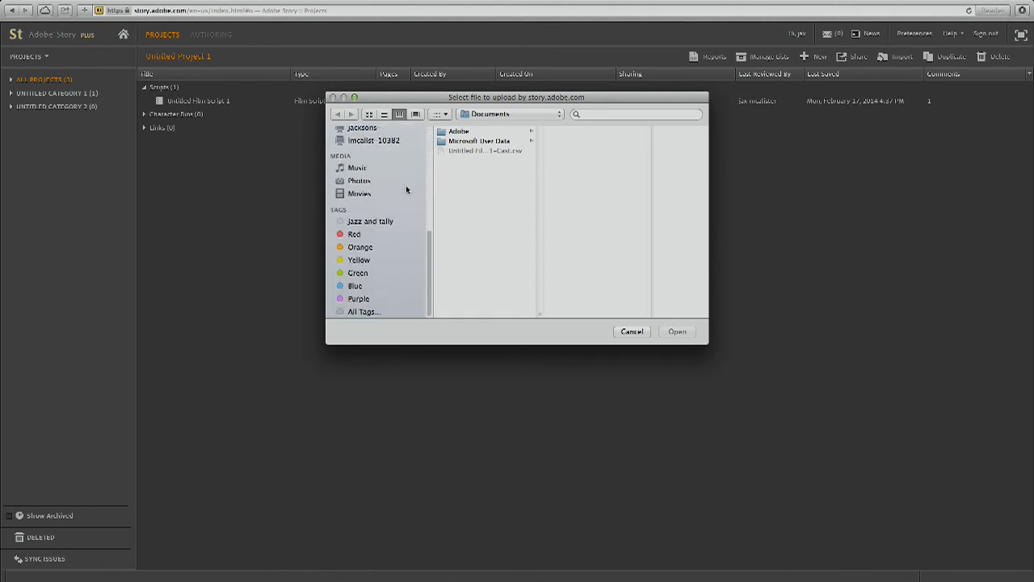
scroll(407, 188, "up", 6)
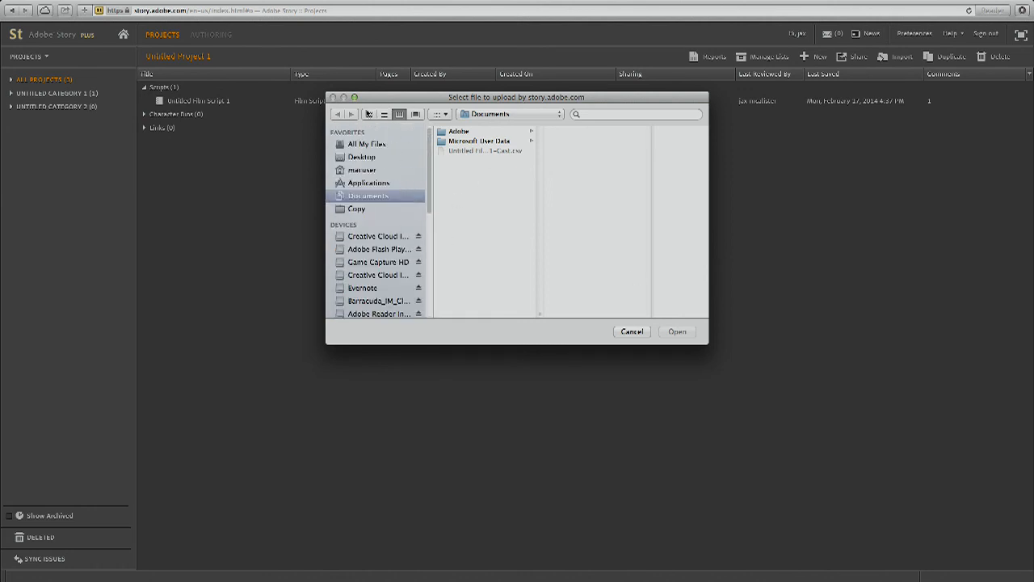
left_click(626, 332)
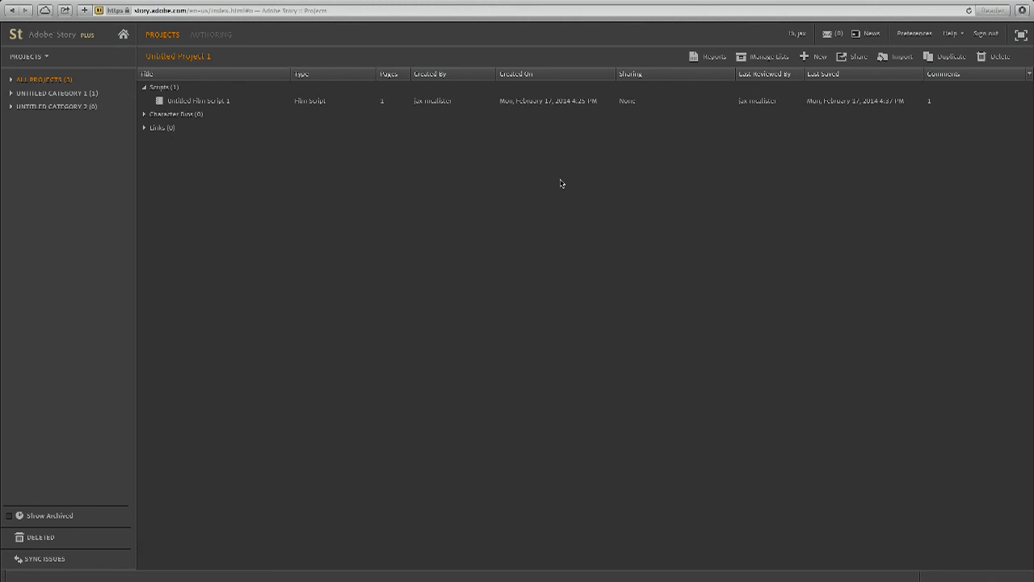
View the contents of Untitled Project 1, Sample Project and West meet Modern, and collapse the All Projects list.
left_click(49, 81)
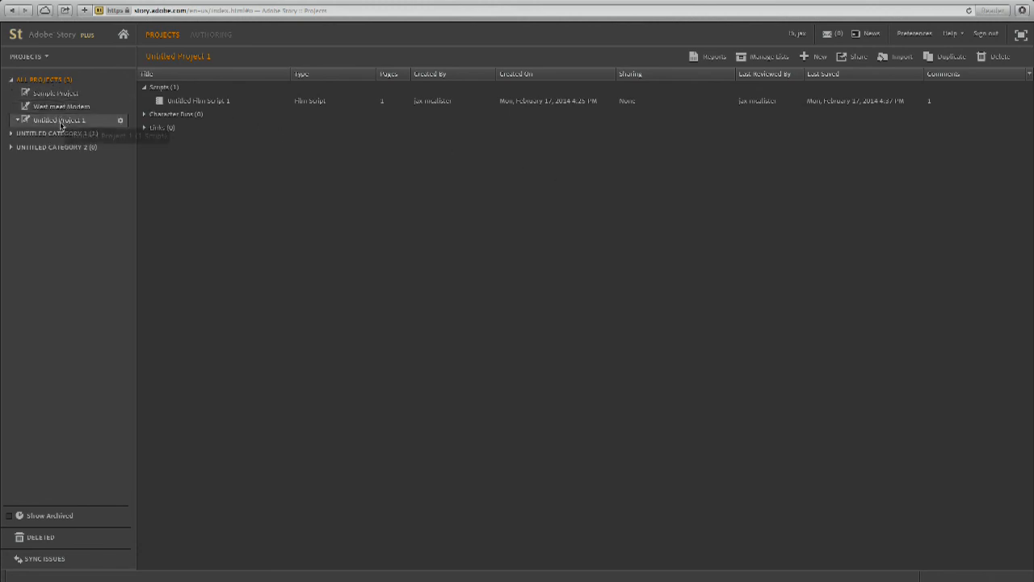
left_click(58, 120)
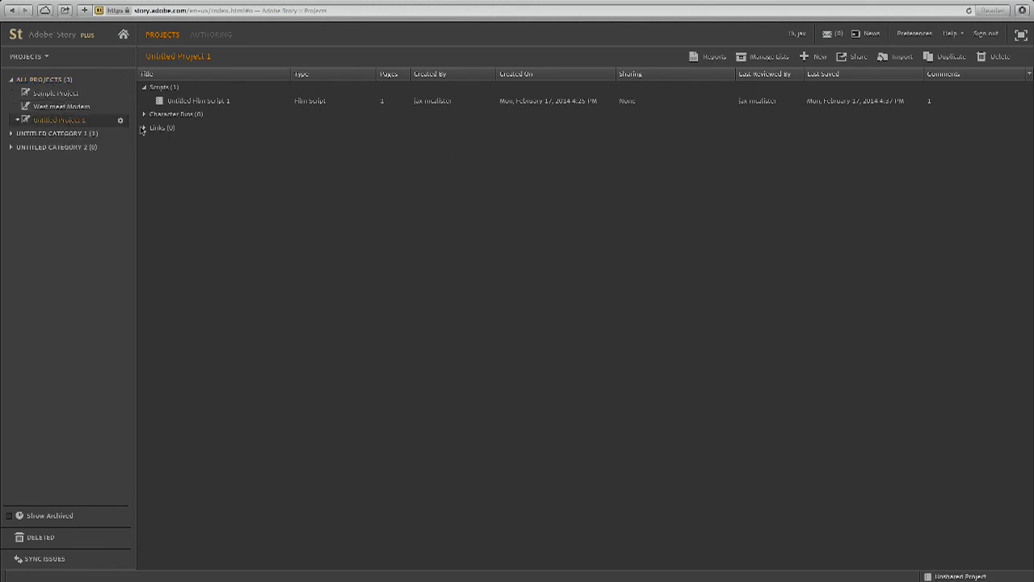
left_click(144, 87)
left_click(70, 95)
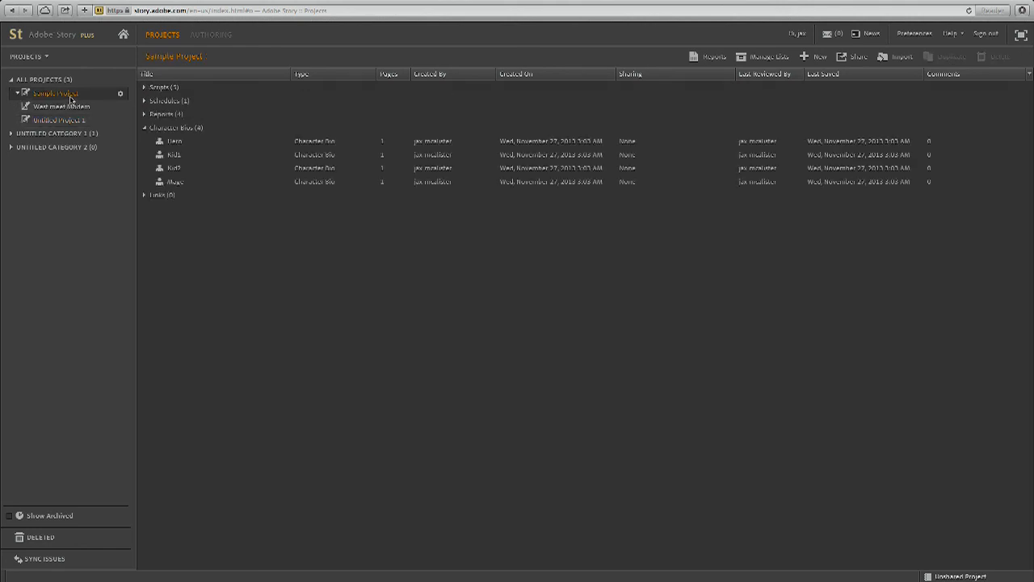
left_click(63, 109)
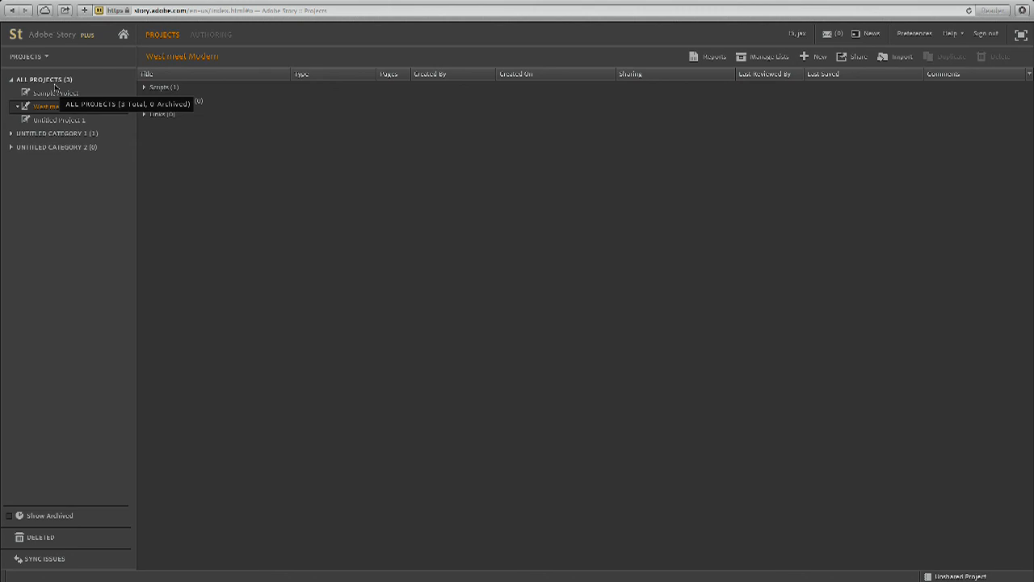
left_click(53, 81)
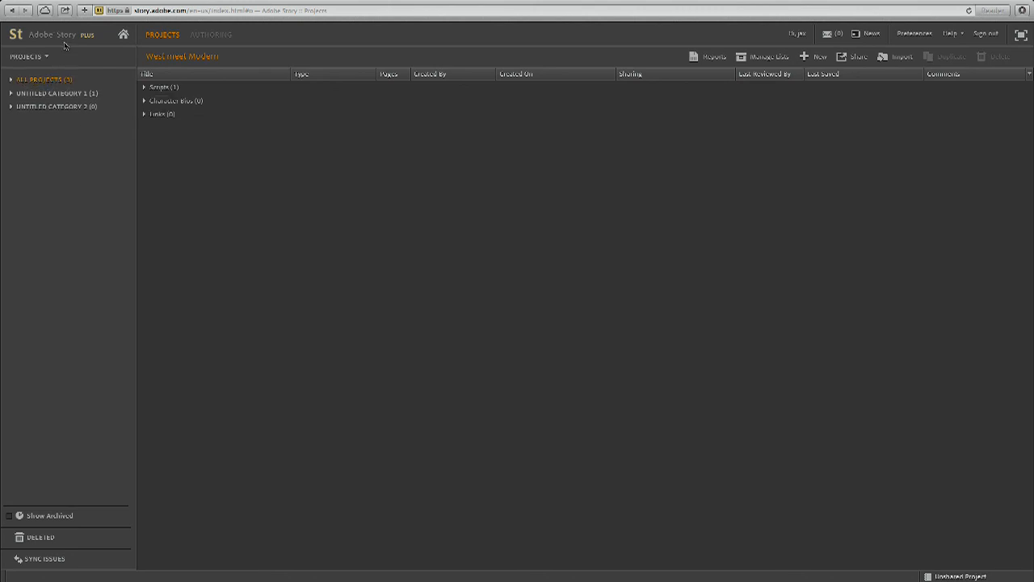
right_click(70, 141)
left_click(32, 165)
Go to the home page and try to install the desktop application for working offline.
left_click(124, 35)
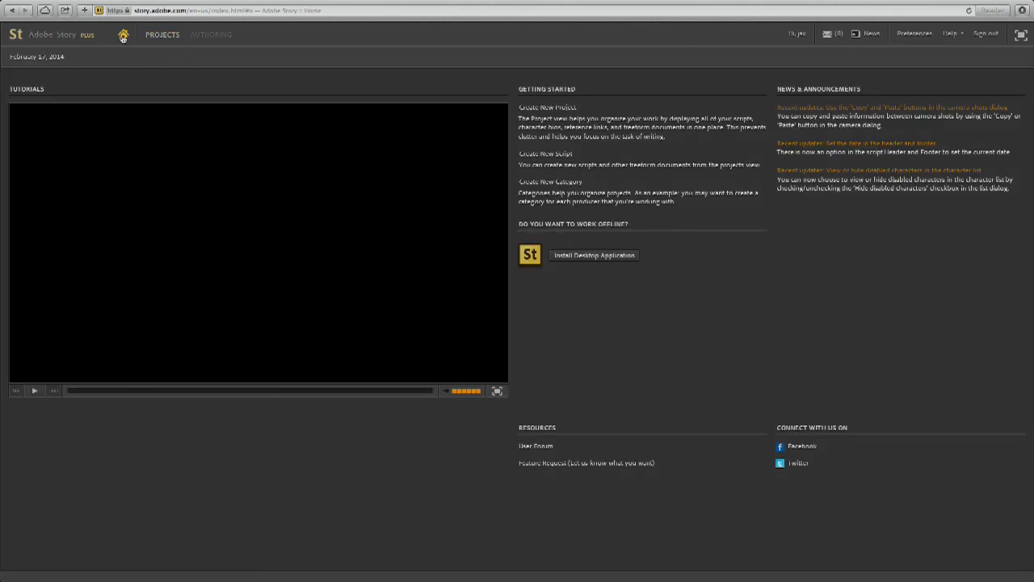
left_click(619, 256)
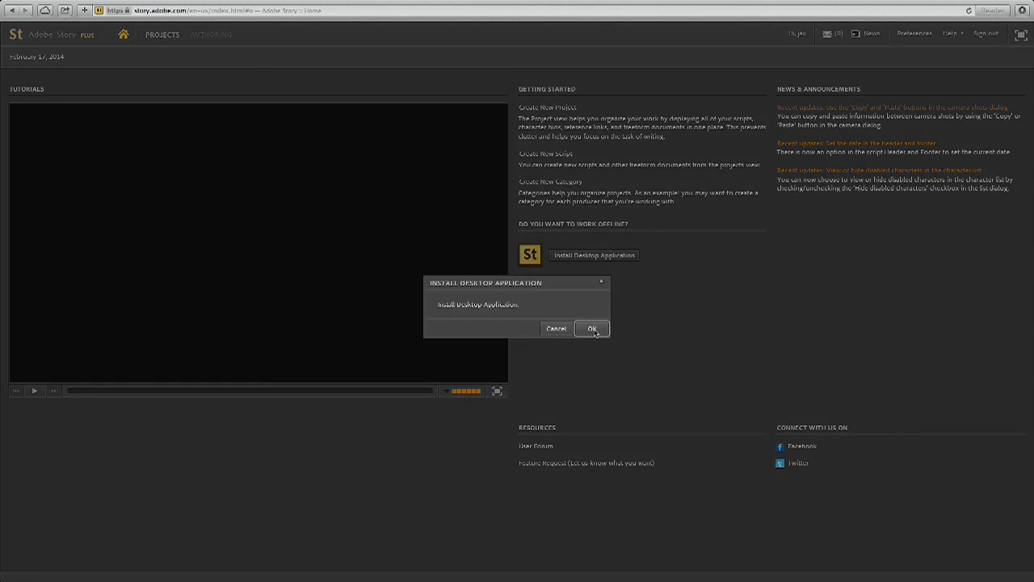
left_click(592, 329)
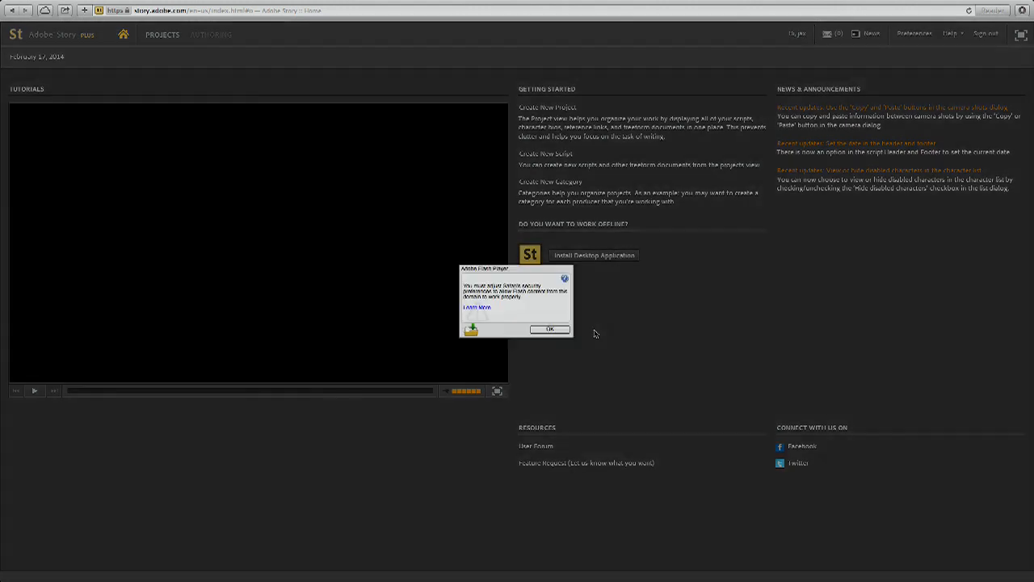
left_click(549, 330)
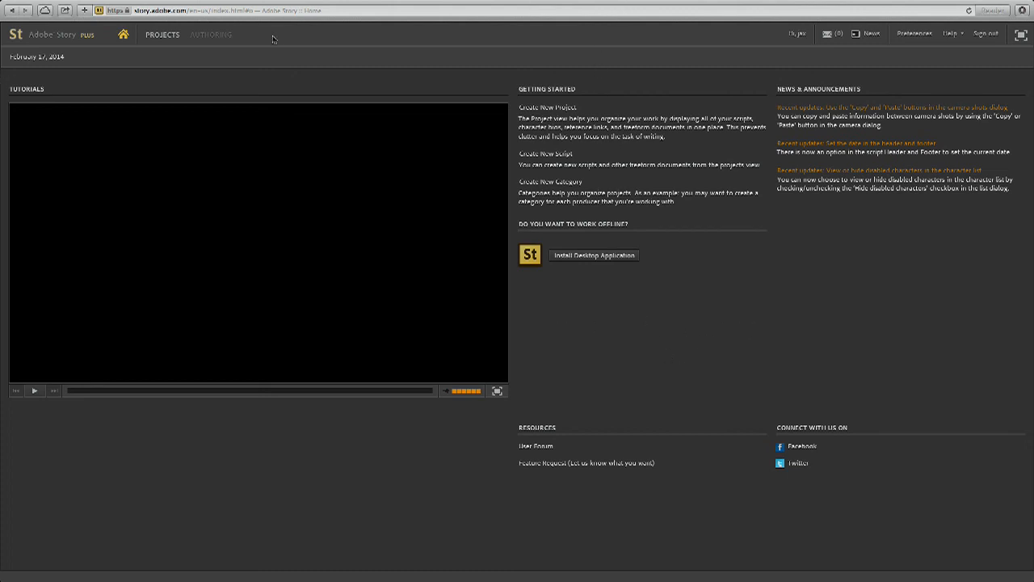
Take the browser out of full screen and switch to Game Capture HD.
left_click(243, 4)
left_click(243, 4)
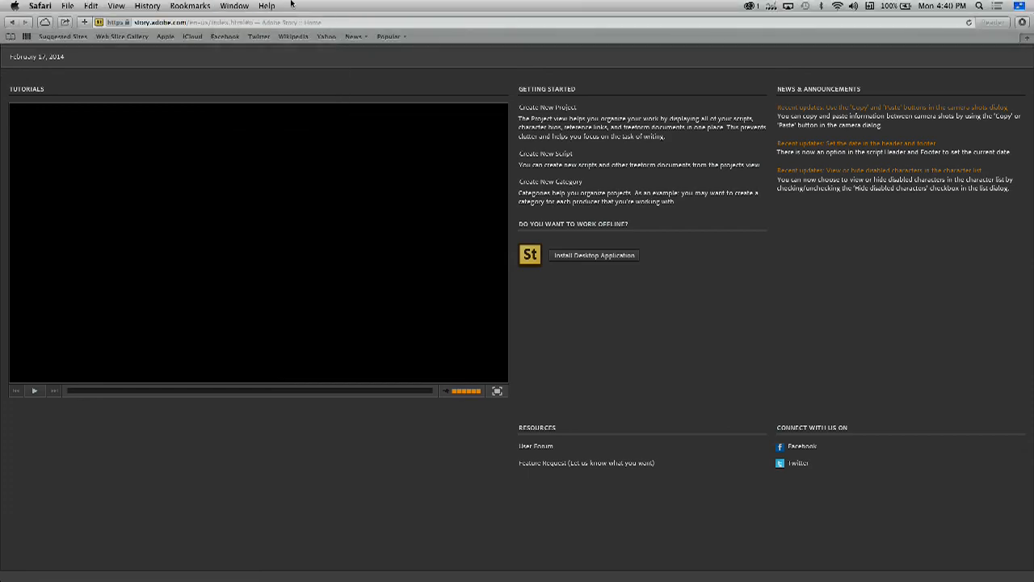
left_click(1021, 6)
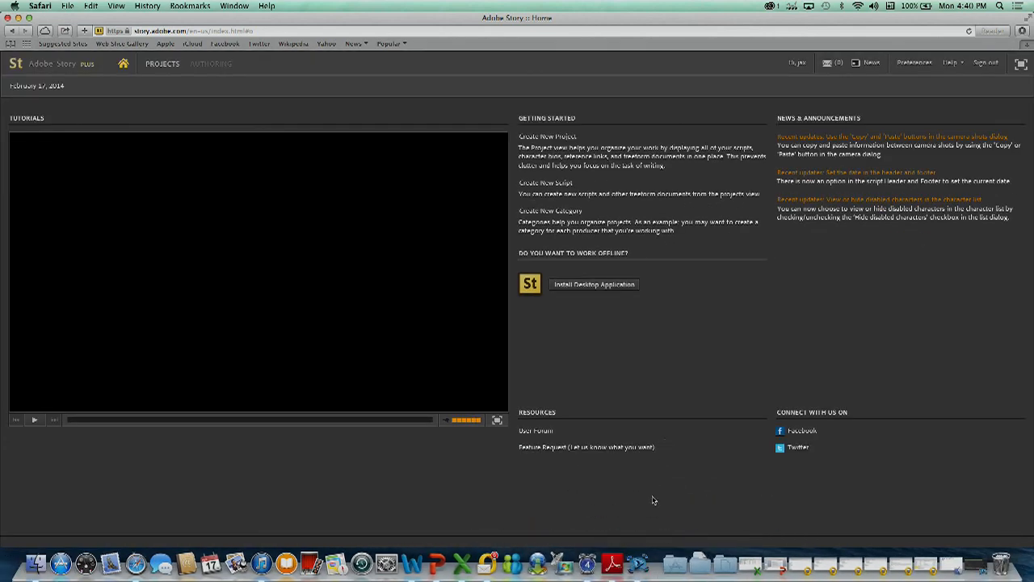
left_click(634, 554)
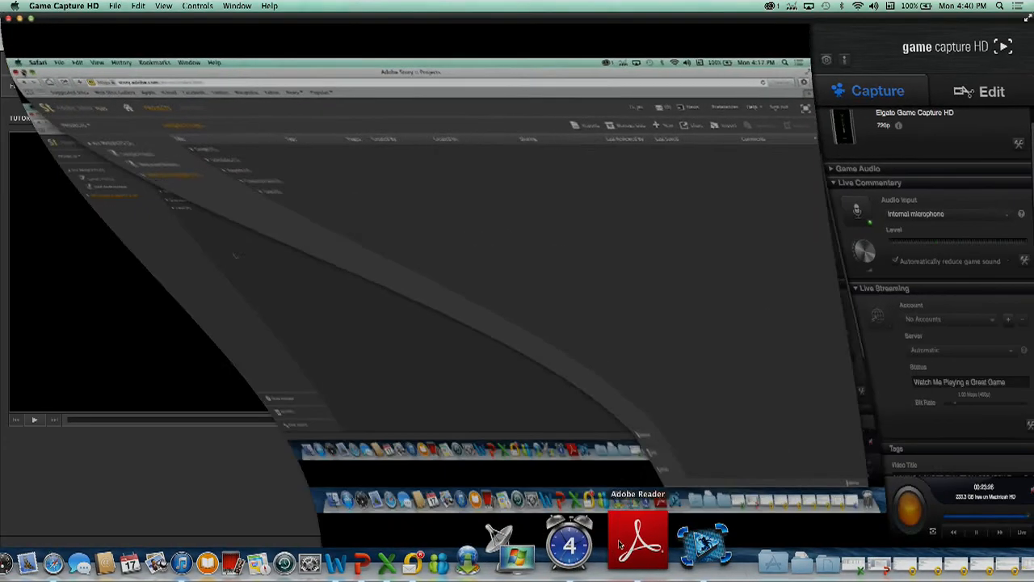